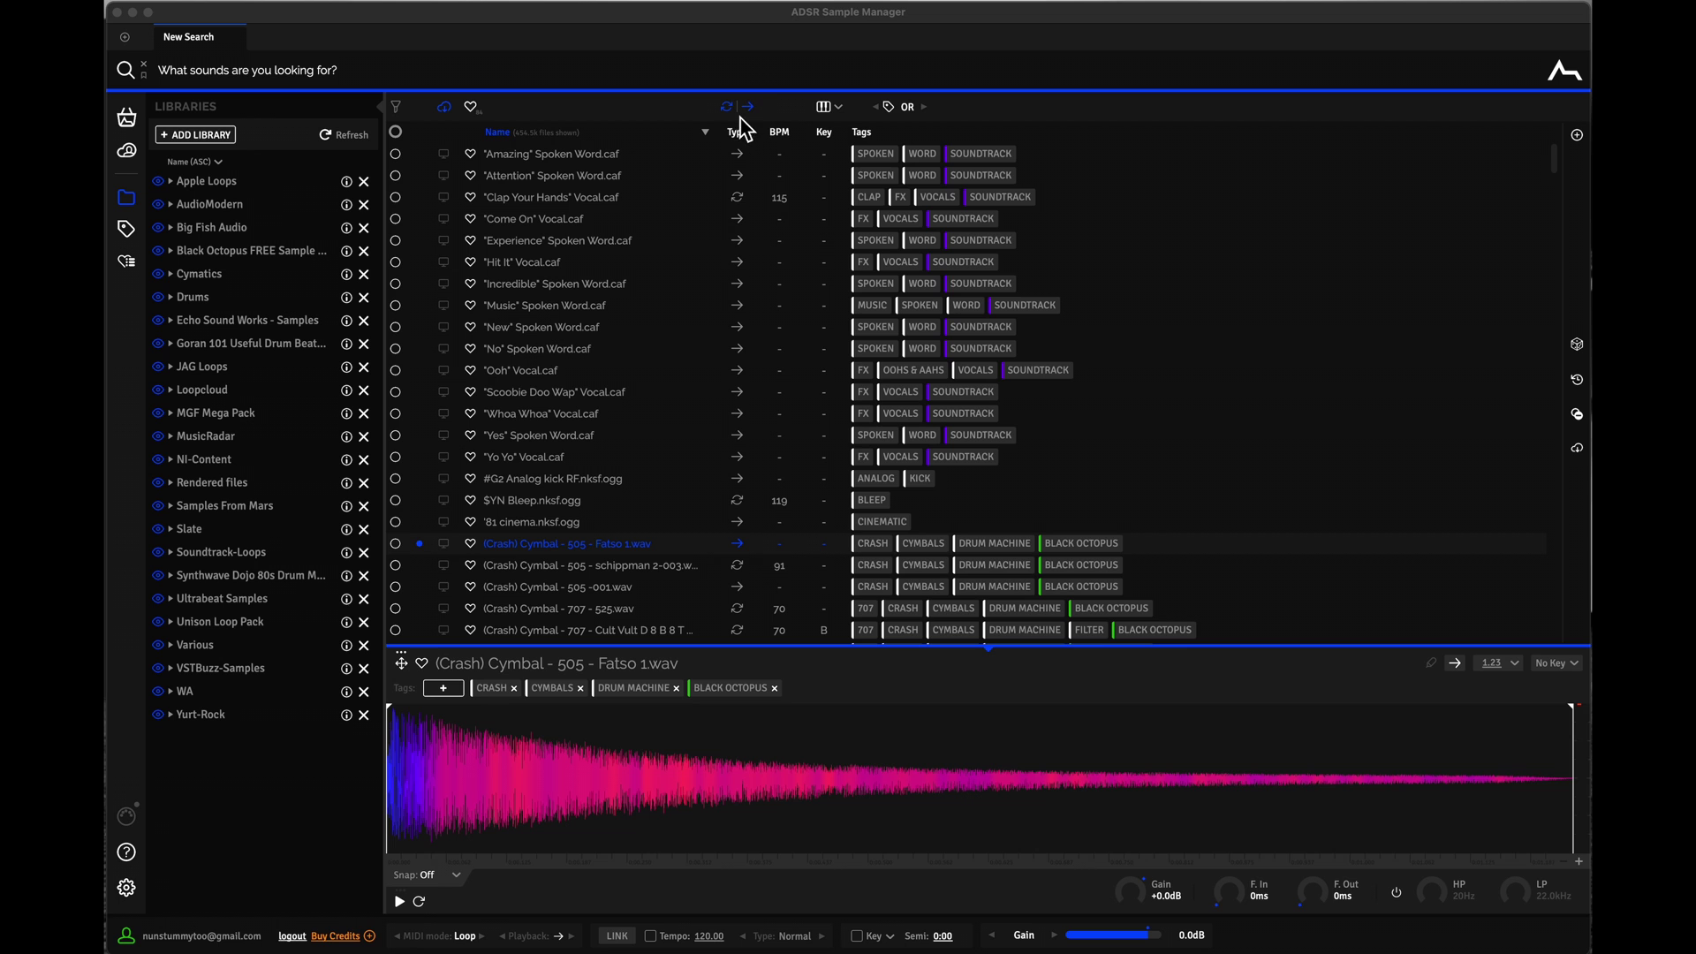
Step: Filter the sample list to loops only and to one-shots only, restoring both sample types after each
left_click(754, 119)
left_click(749, 108)
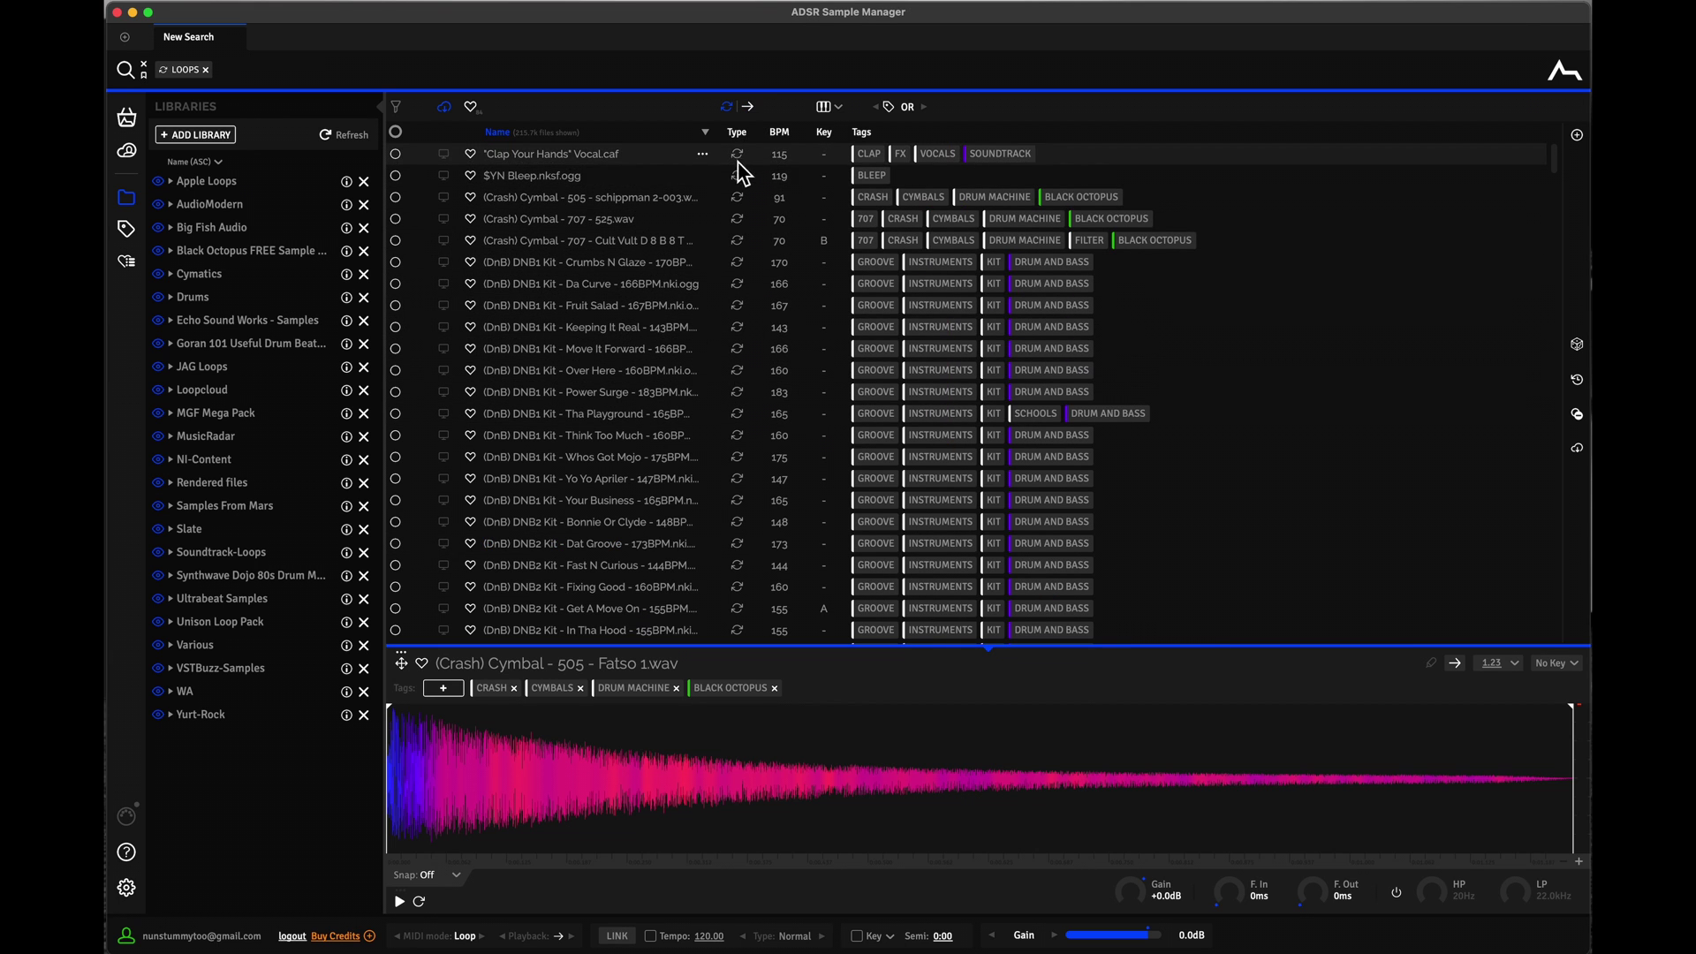
left_click(750, 108)
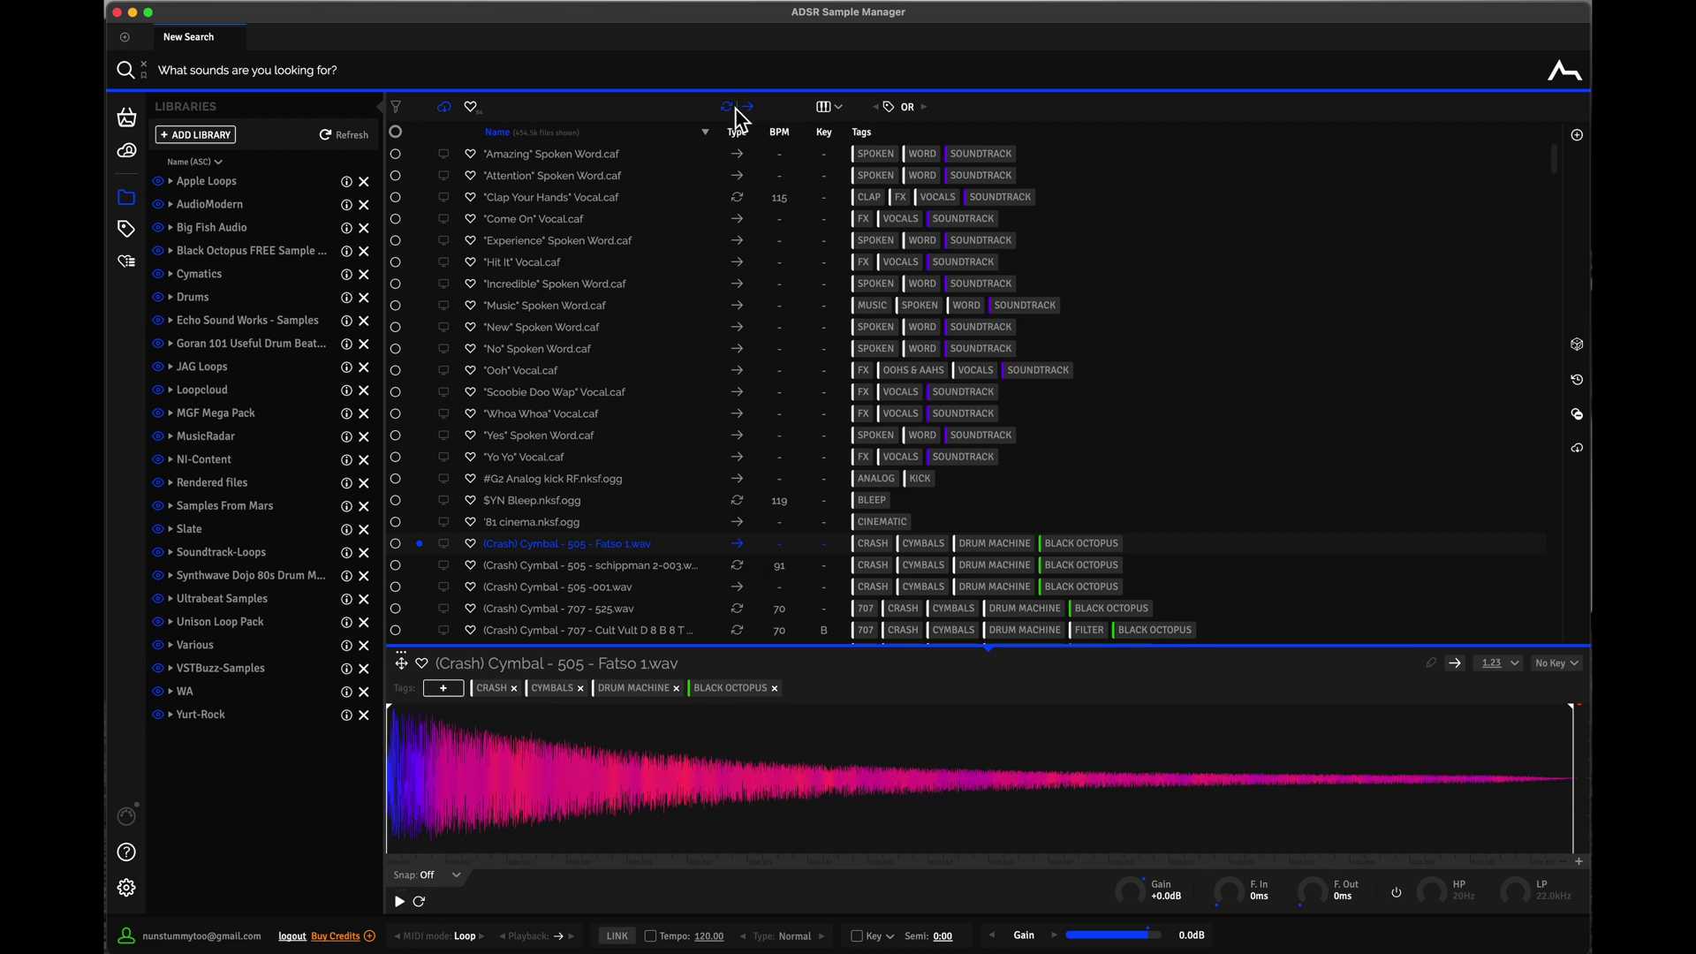
left_click(727, 107)
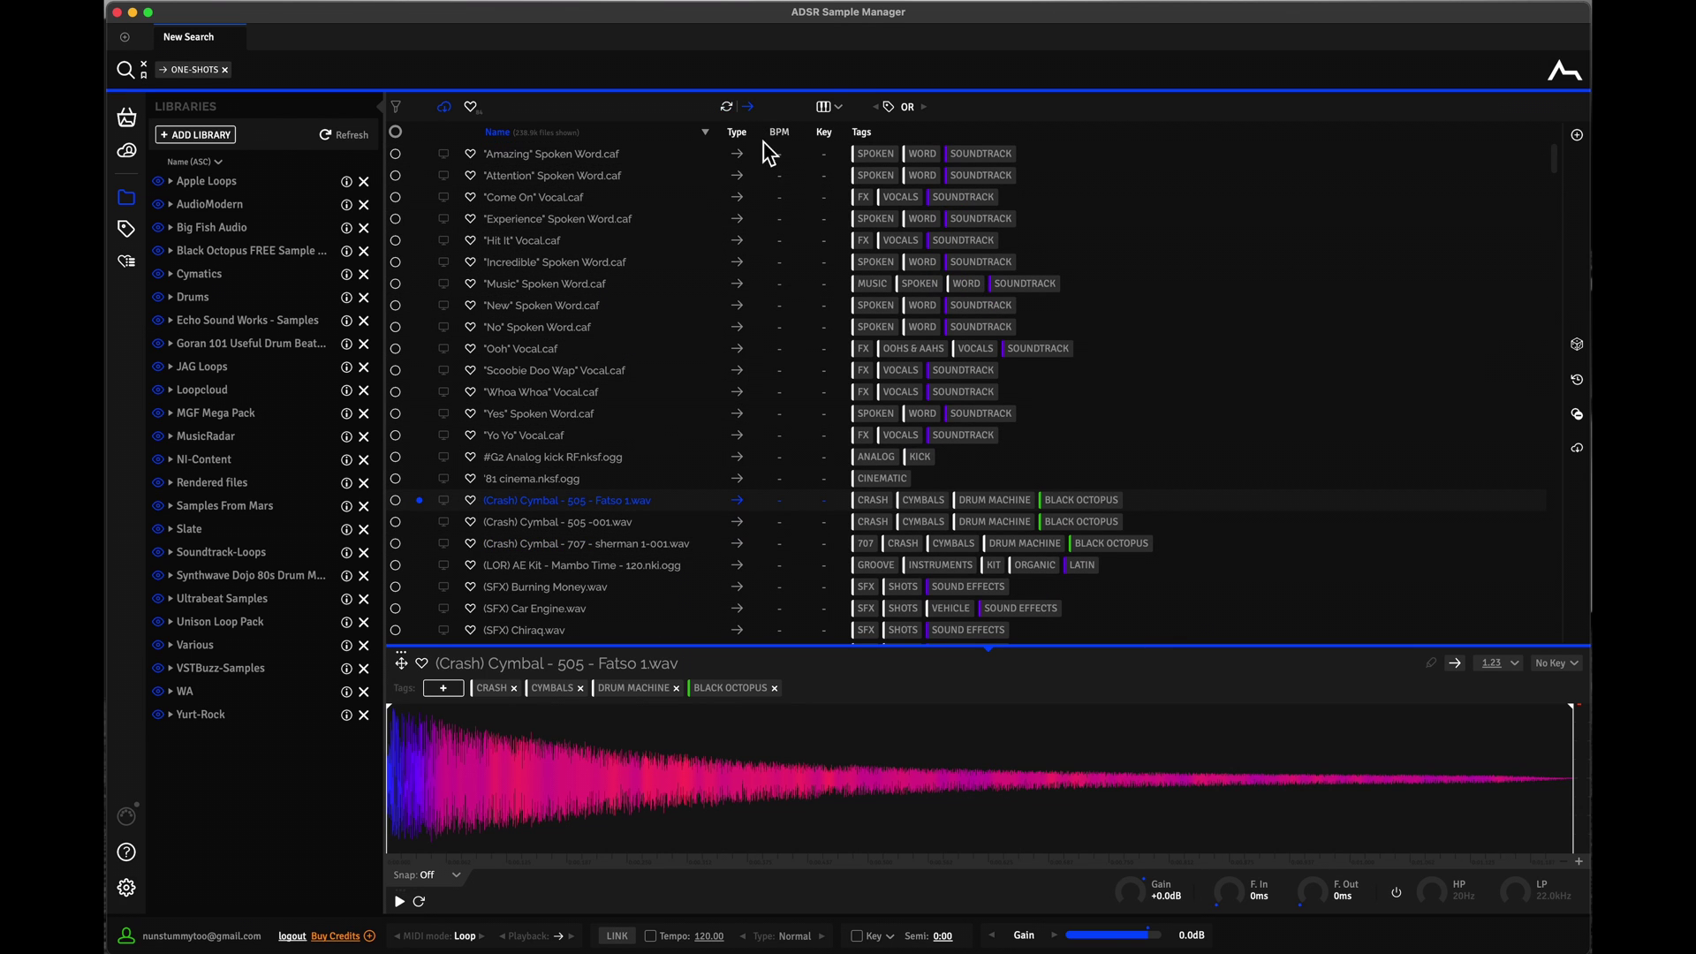
left_click(732, 110)
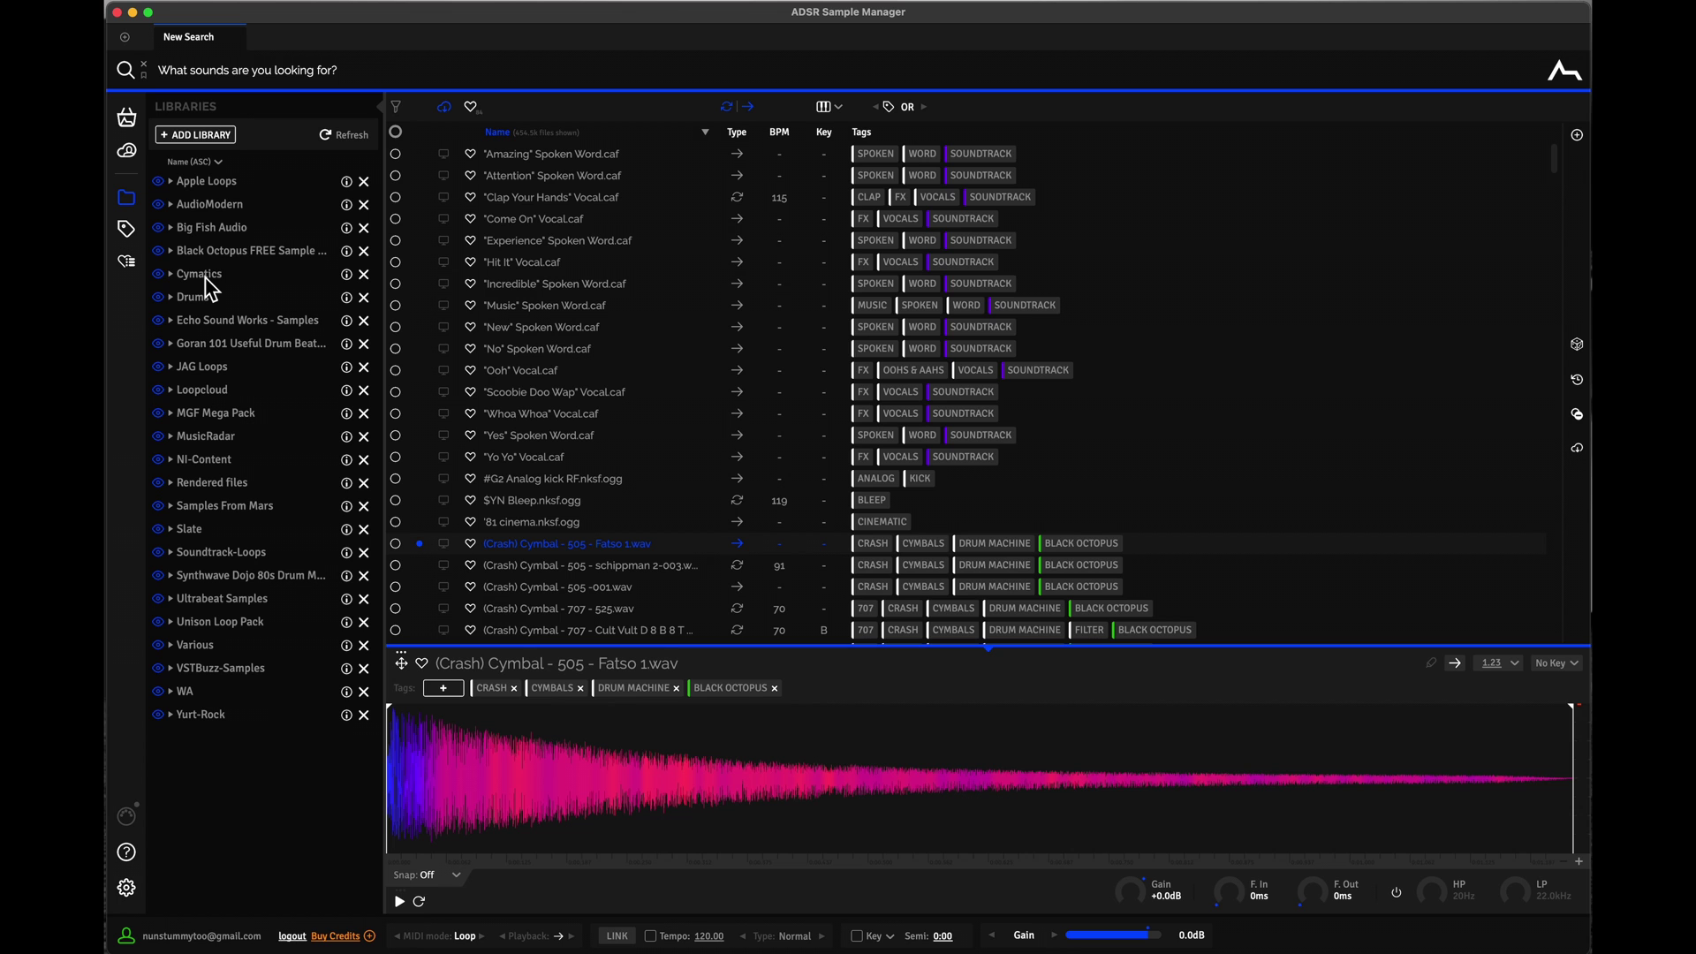
Step: Show only the Big Fish Audio library and separately hide Apple Loops, clearing the library filter after each
left_click(216, 230)
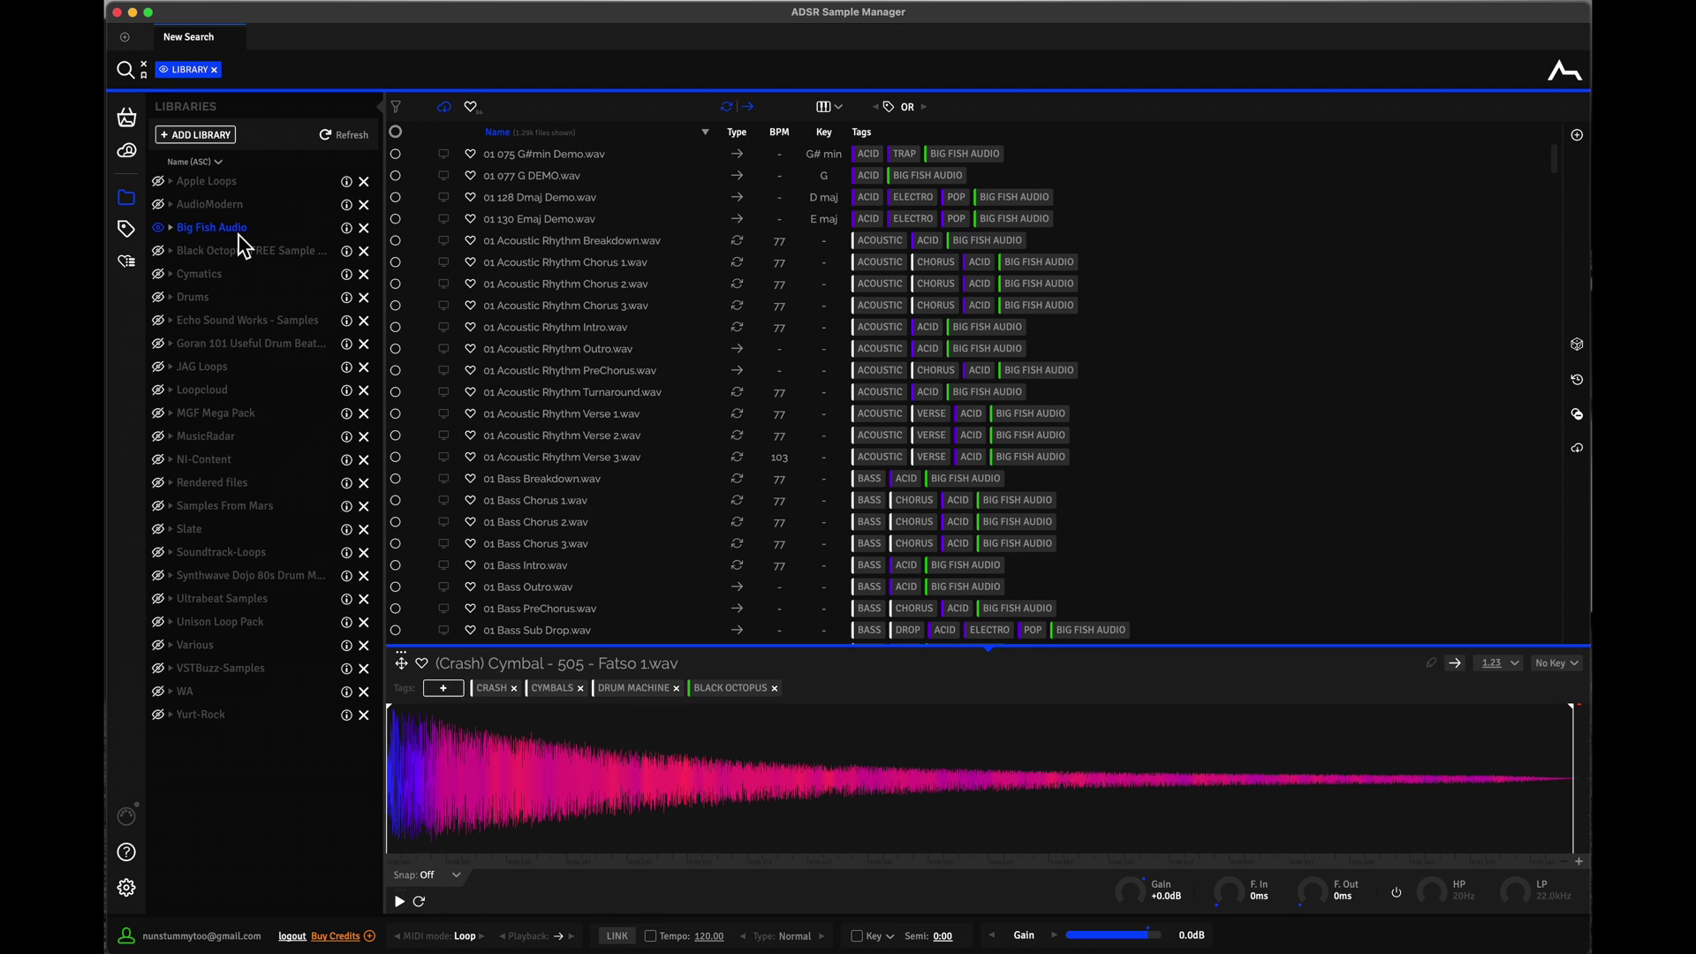
left_click(213, 70)
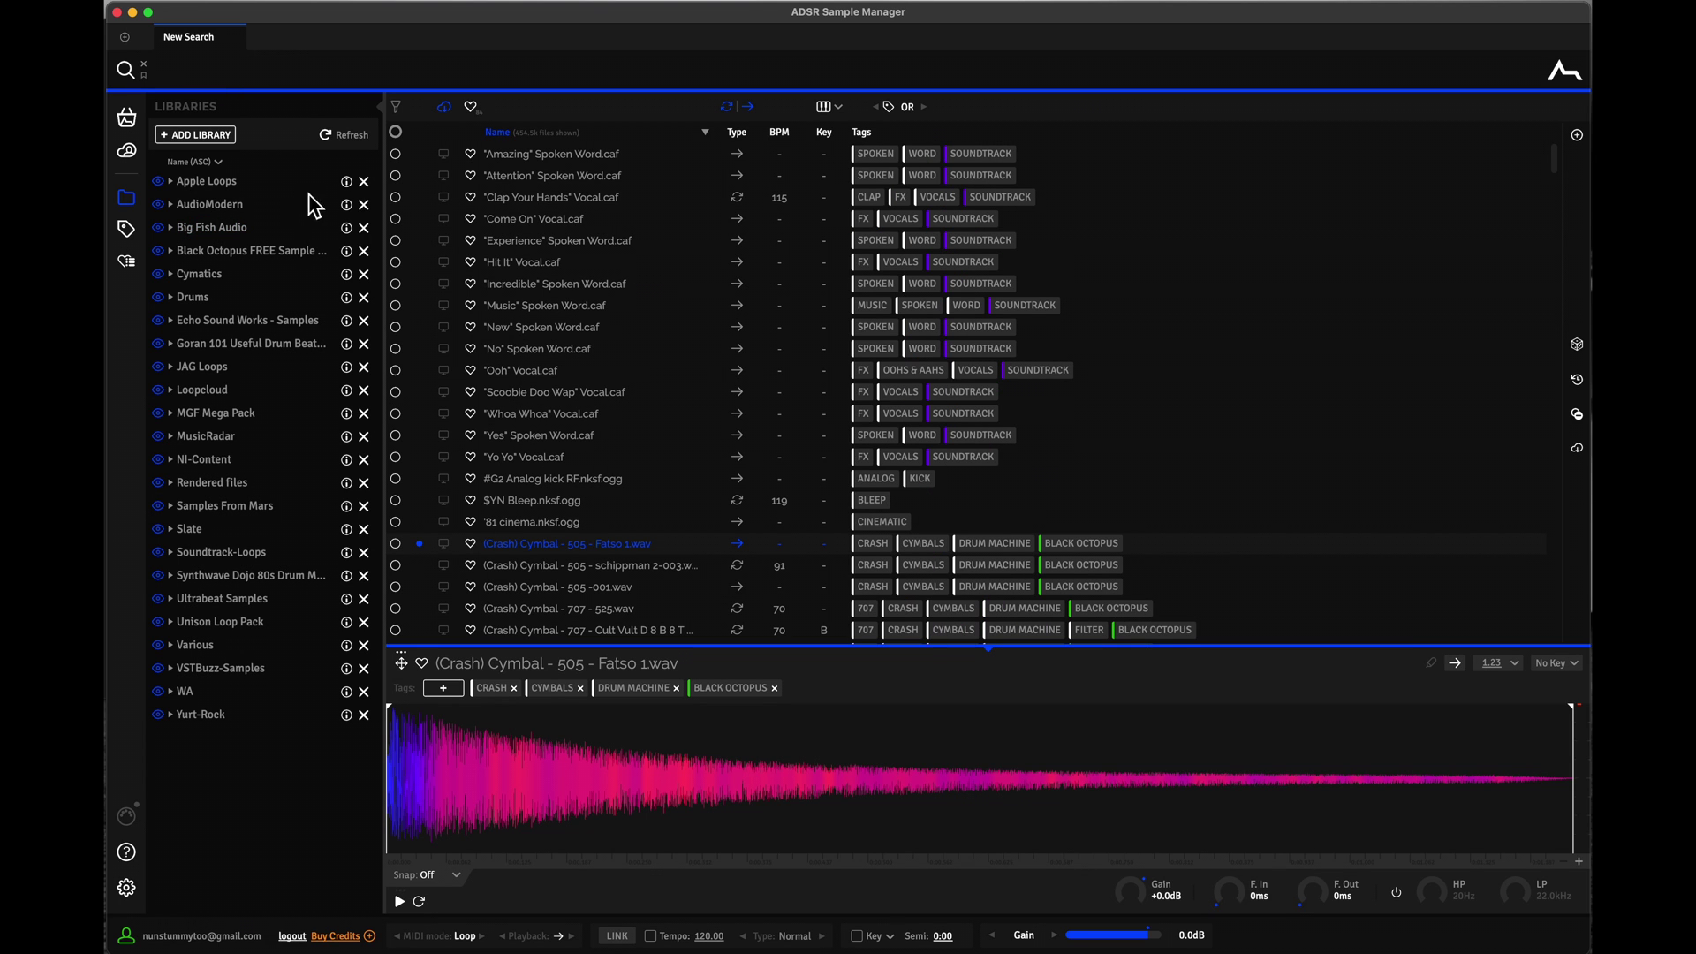
left_click(348, 185)
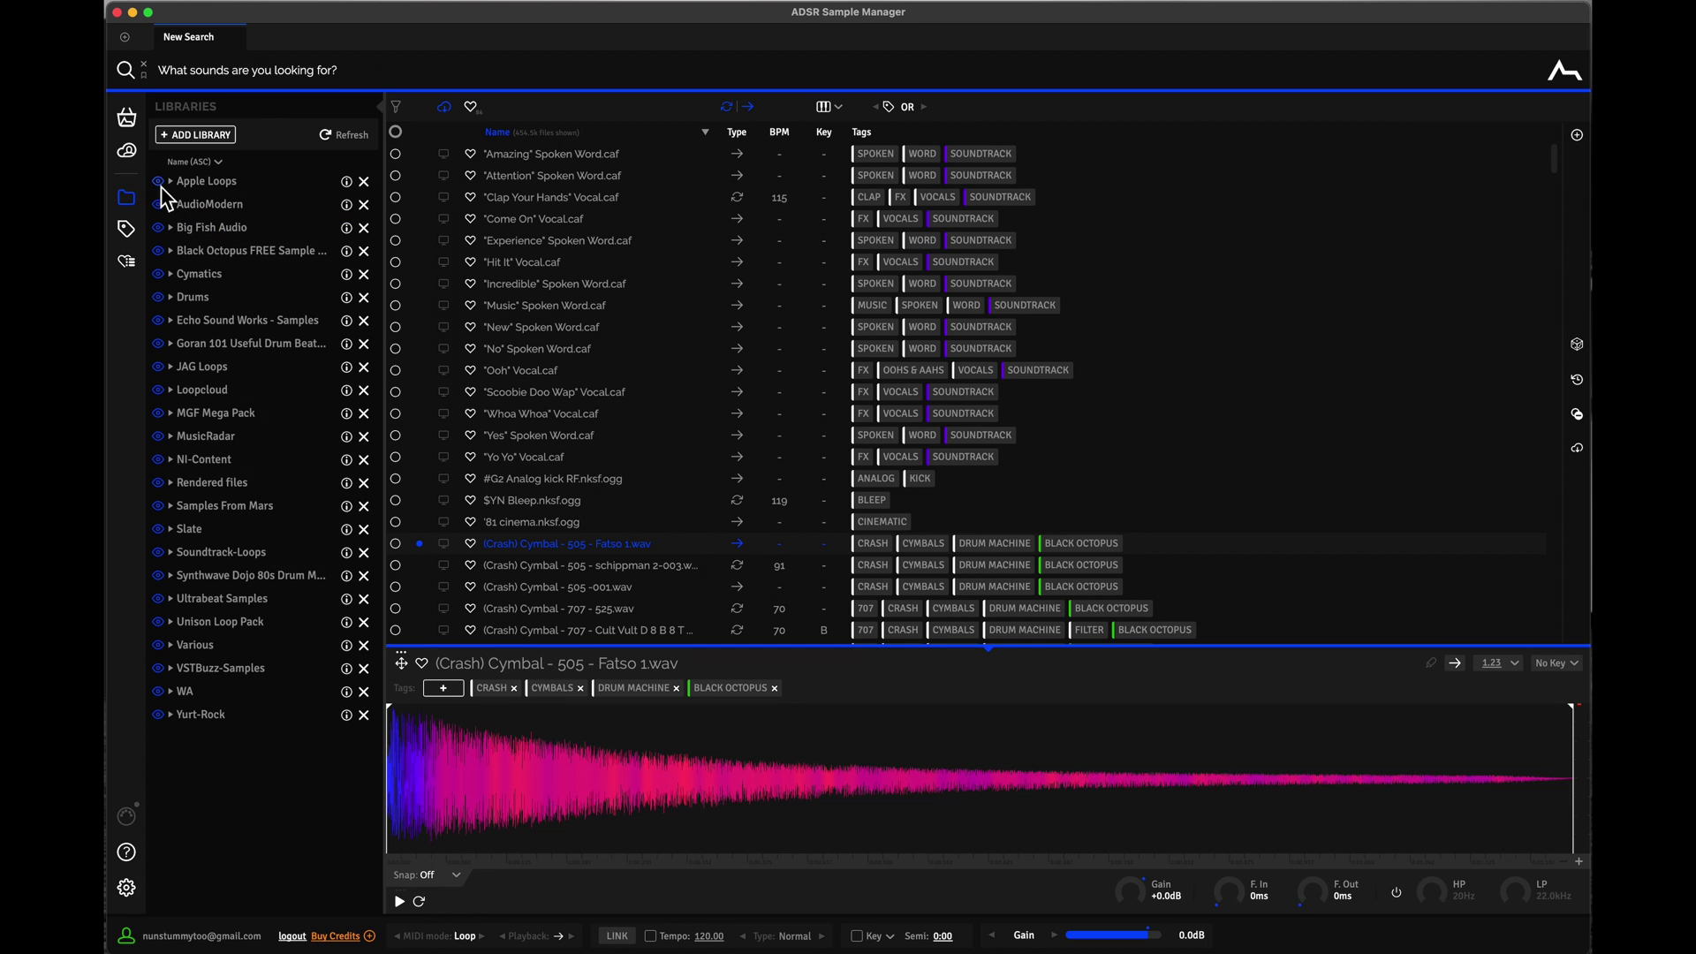
left_click(230, 182)
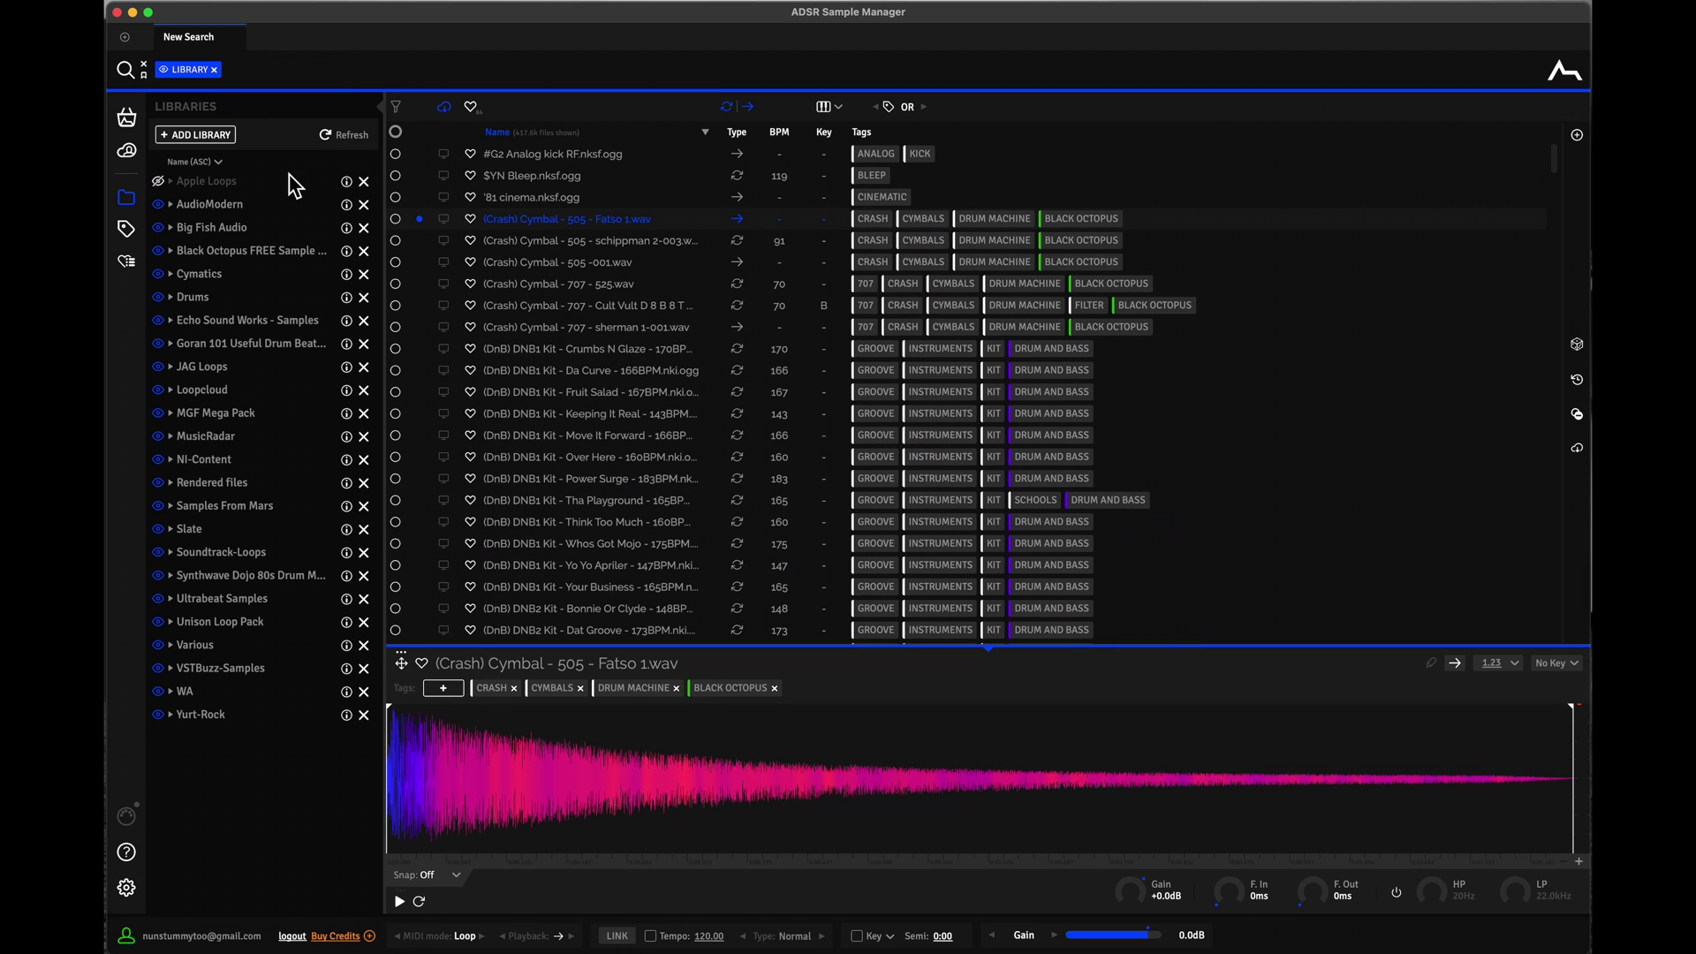
left_click(214, 70)
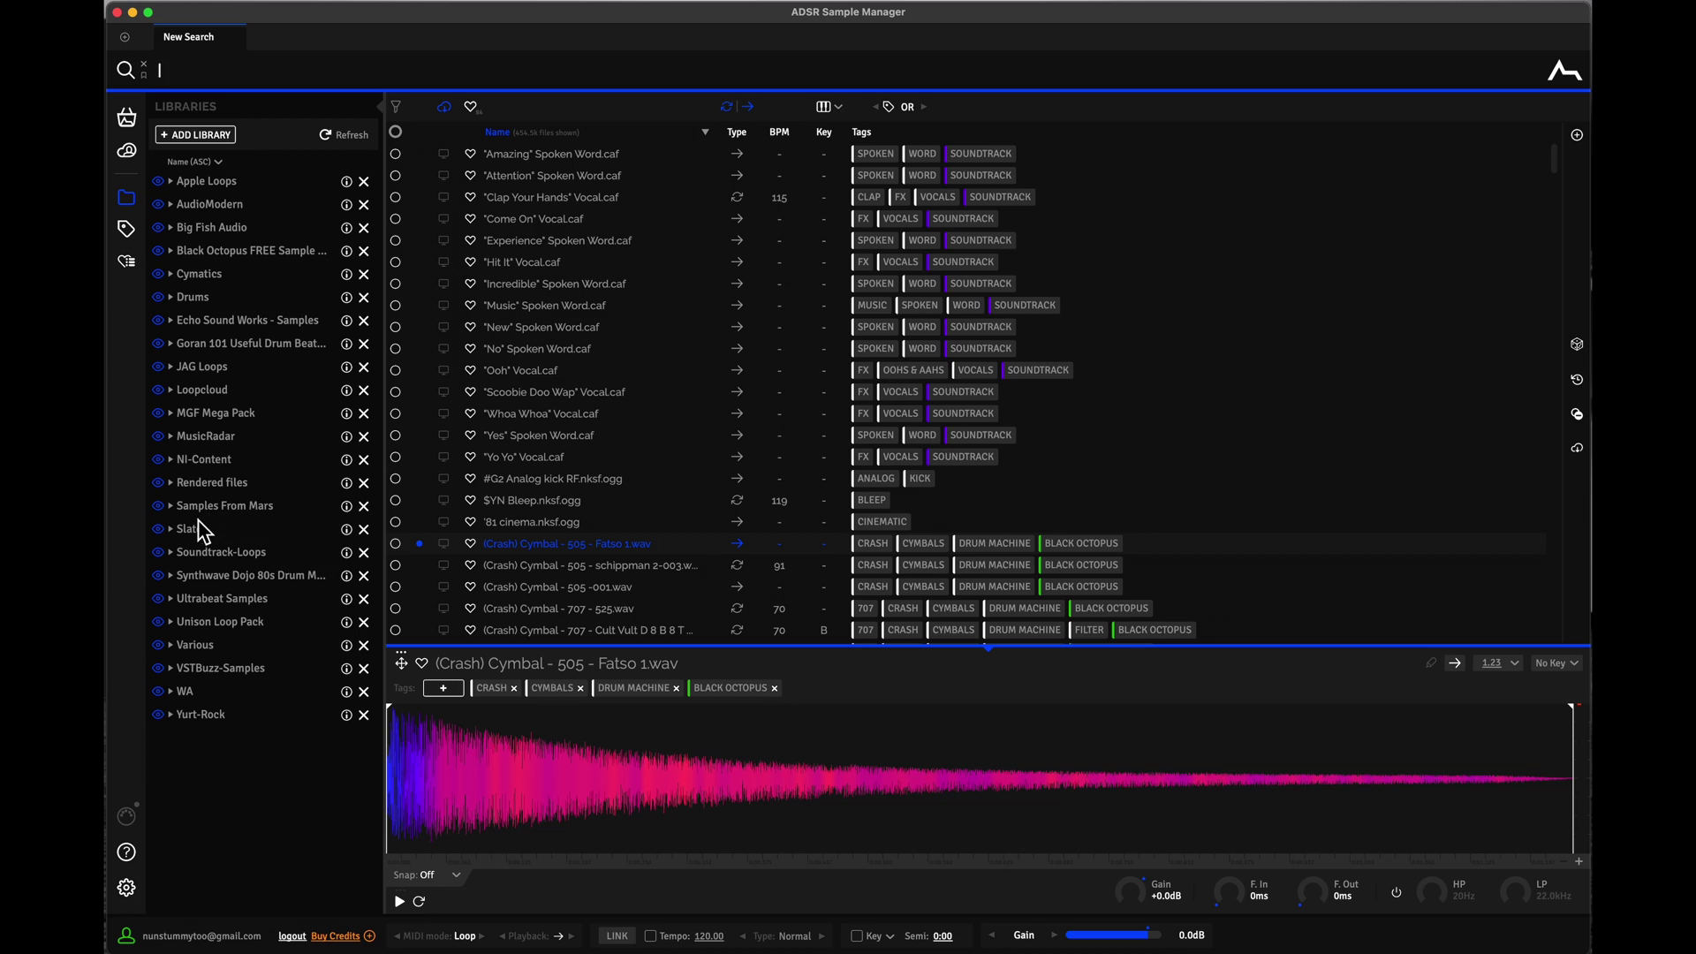
Step: Inspect the library details of Samples From Mars, MusicRadar and MGF Mega Pack, closing each one
left_click(346, 506)
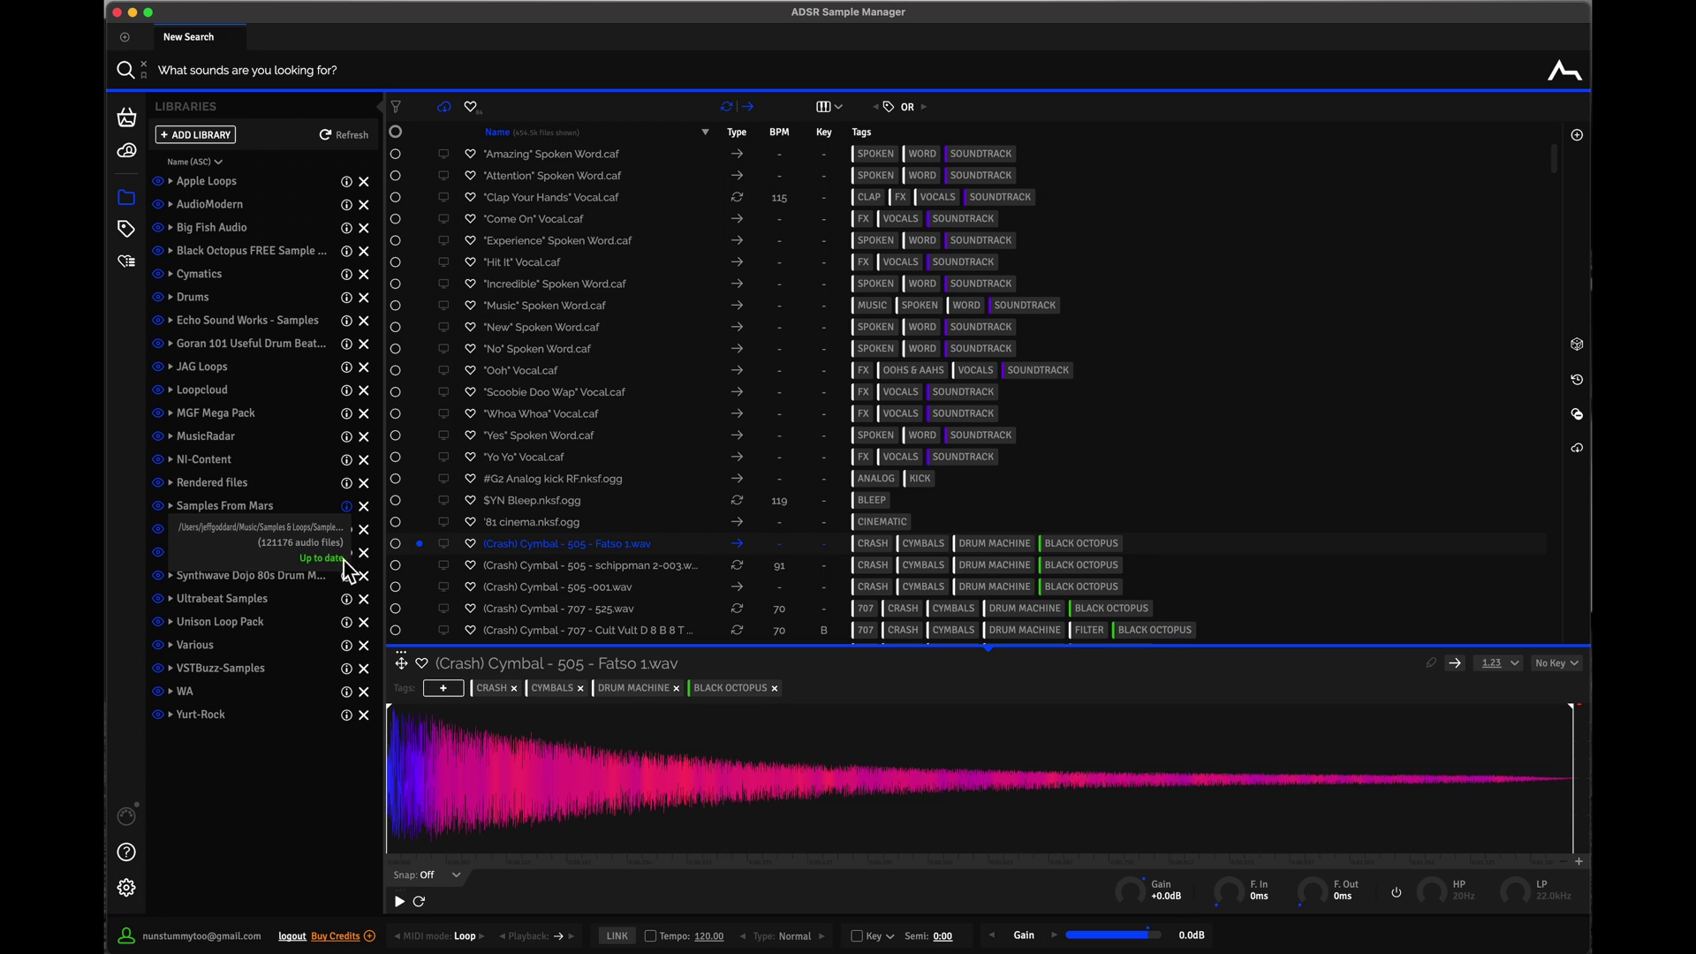
left_click(296, 484)
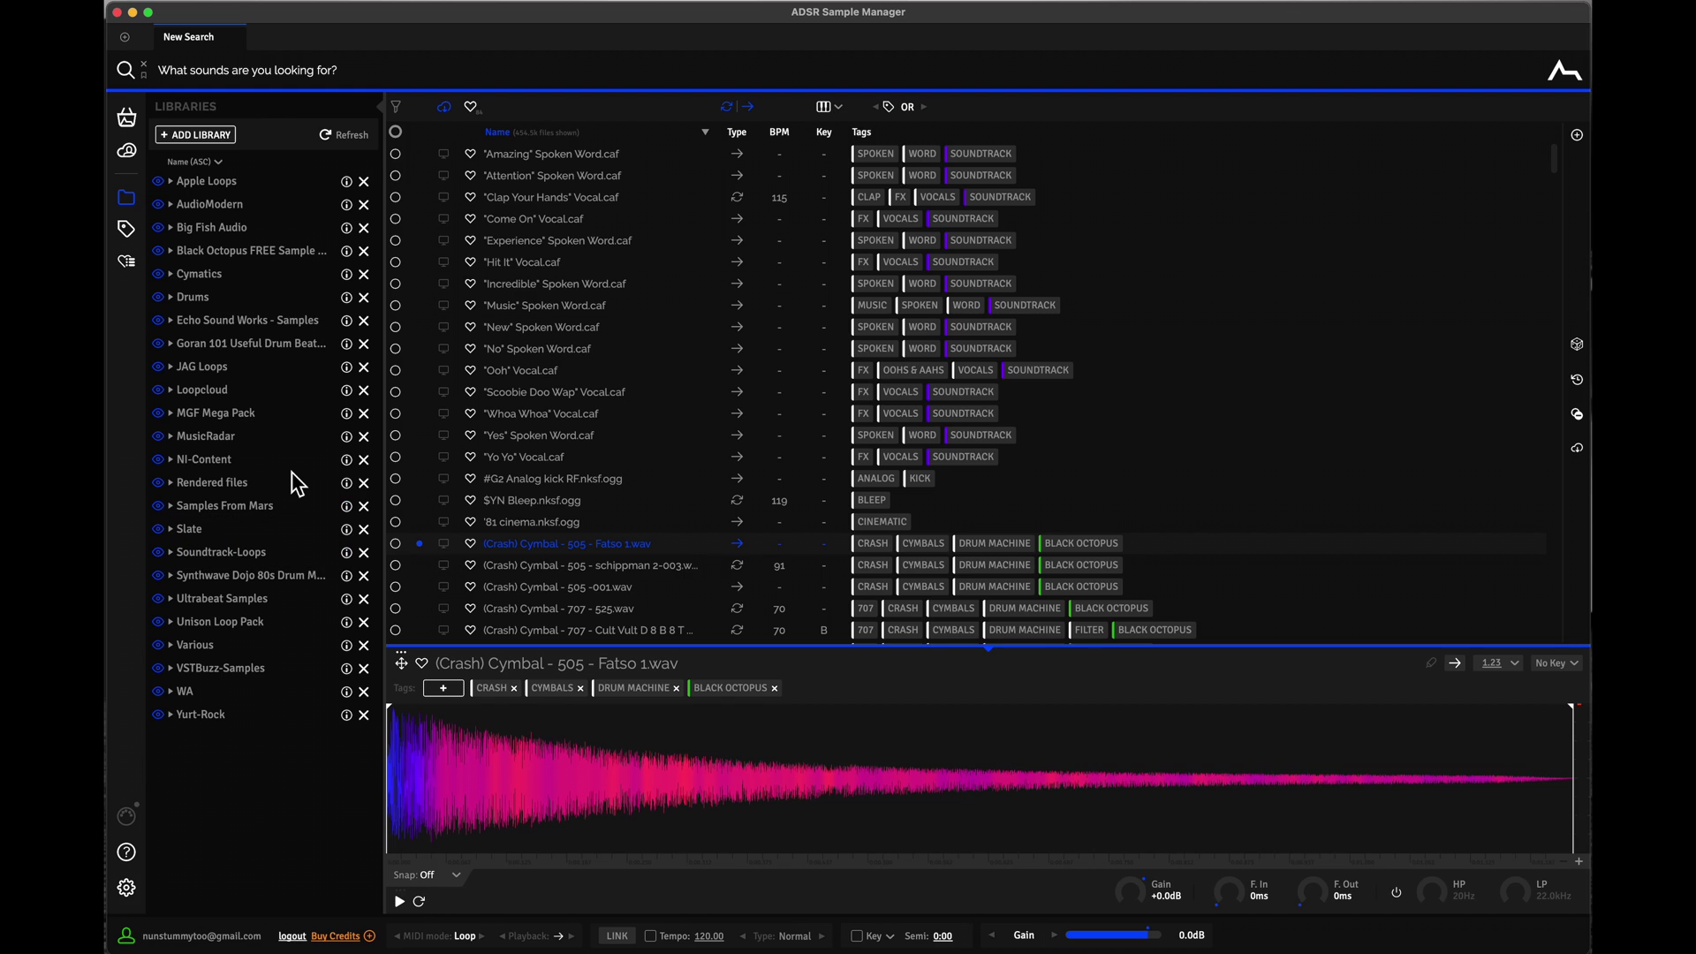
left_click(349, 440)
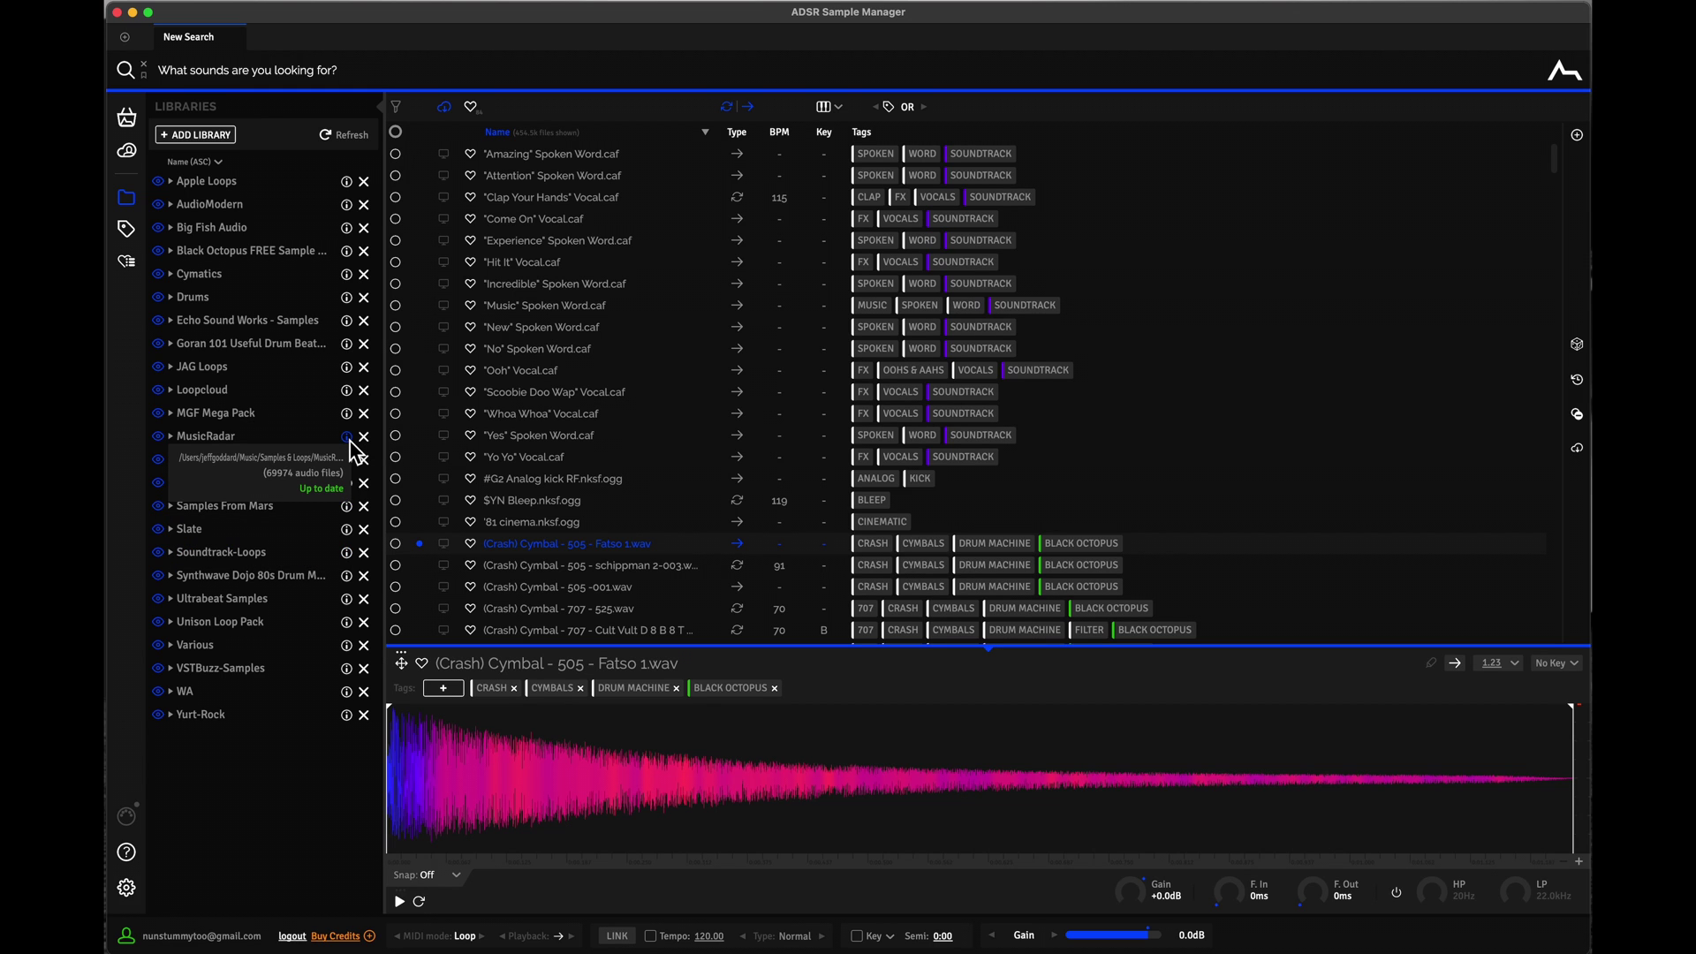
left_click(297, 415)
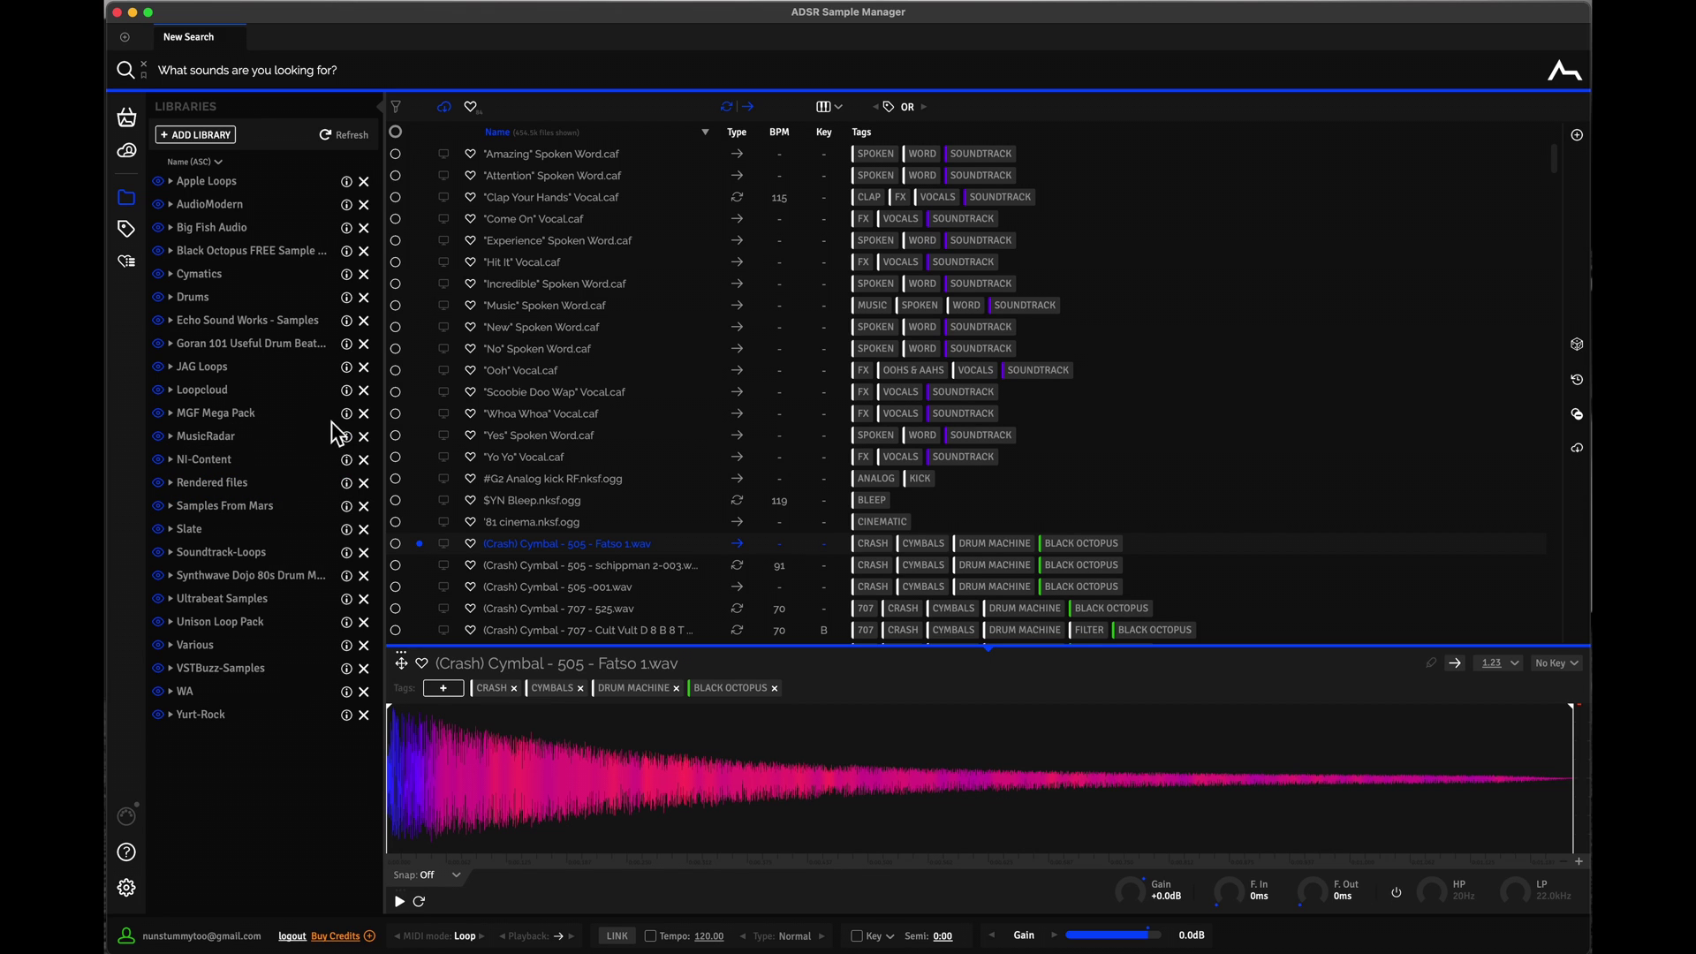
left_click(350, 417)
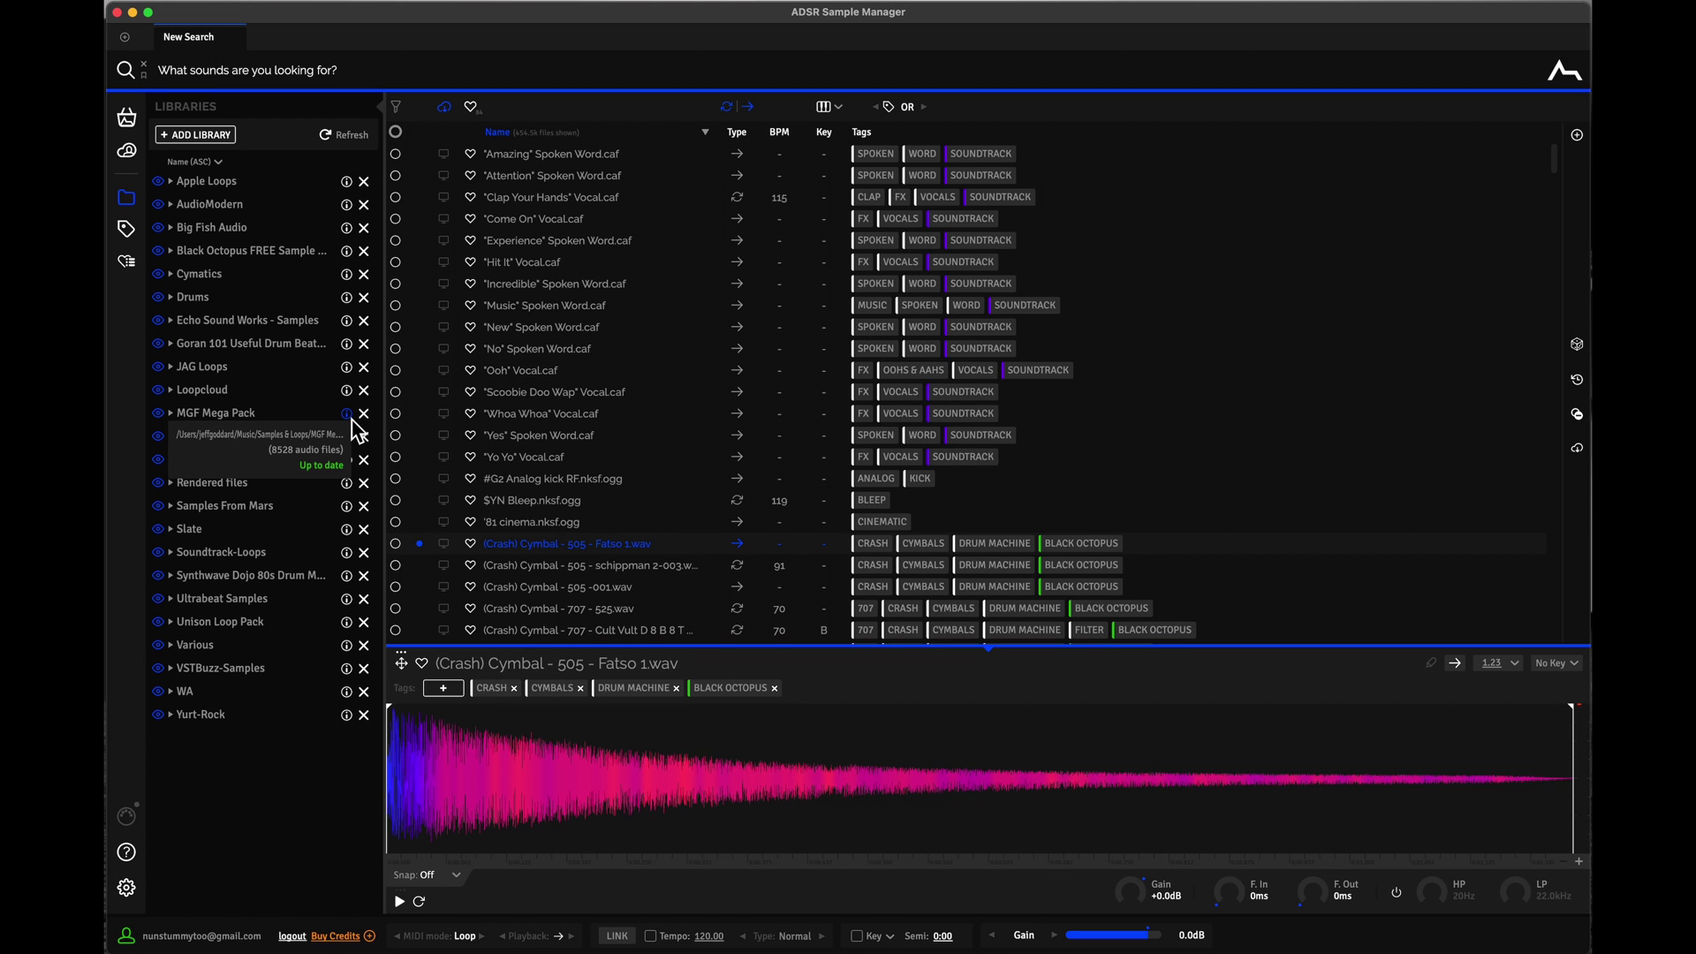
left_click(307, 412)
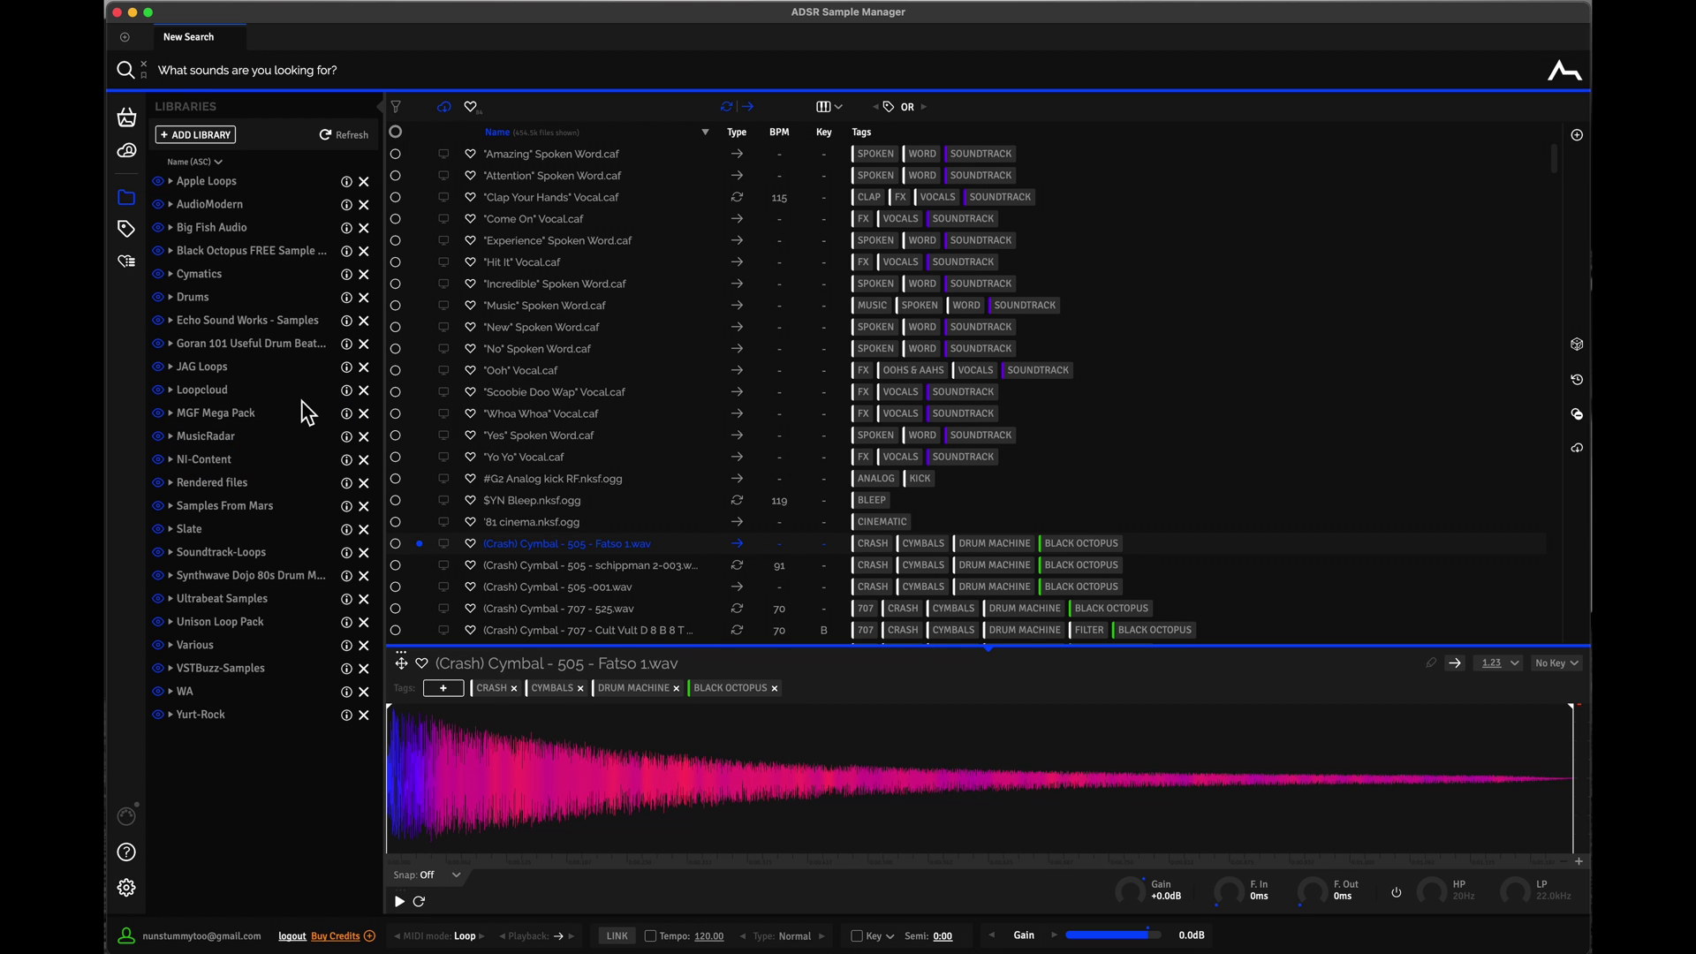
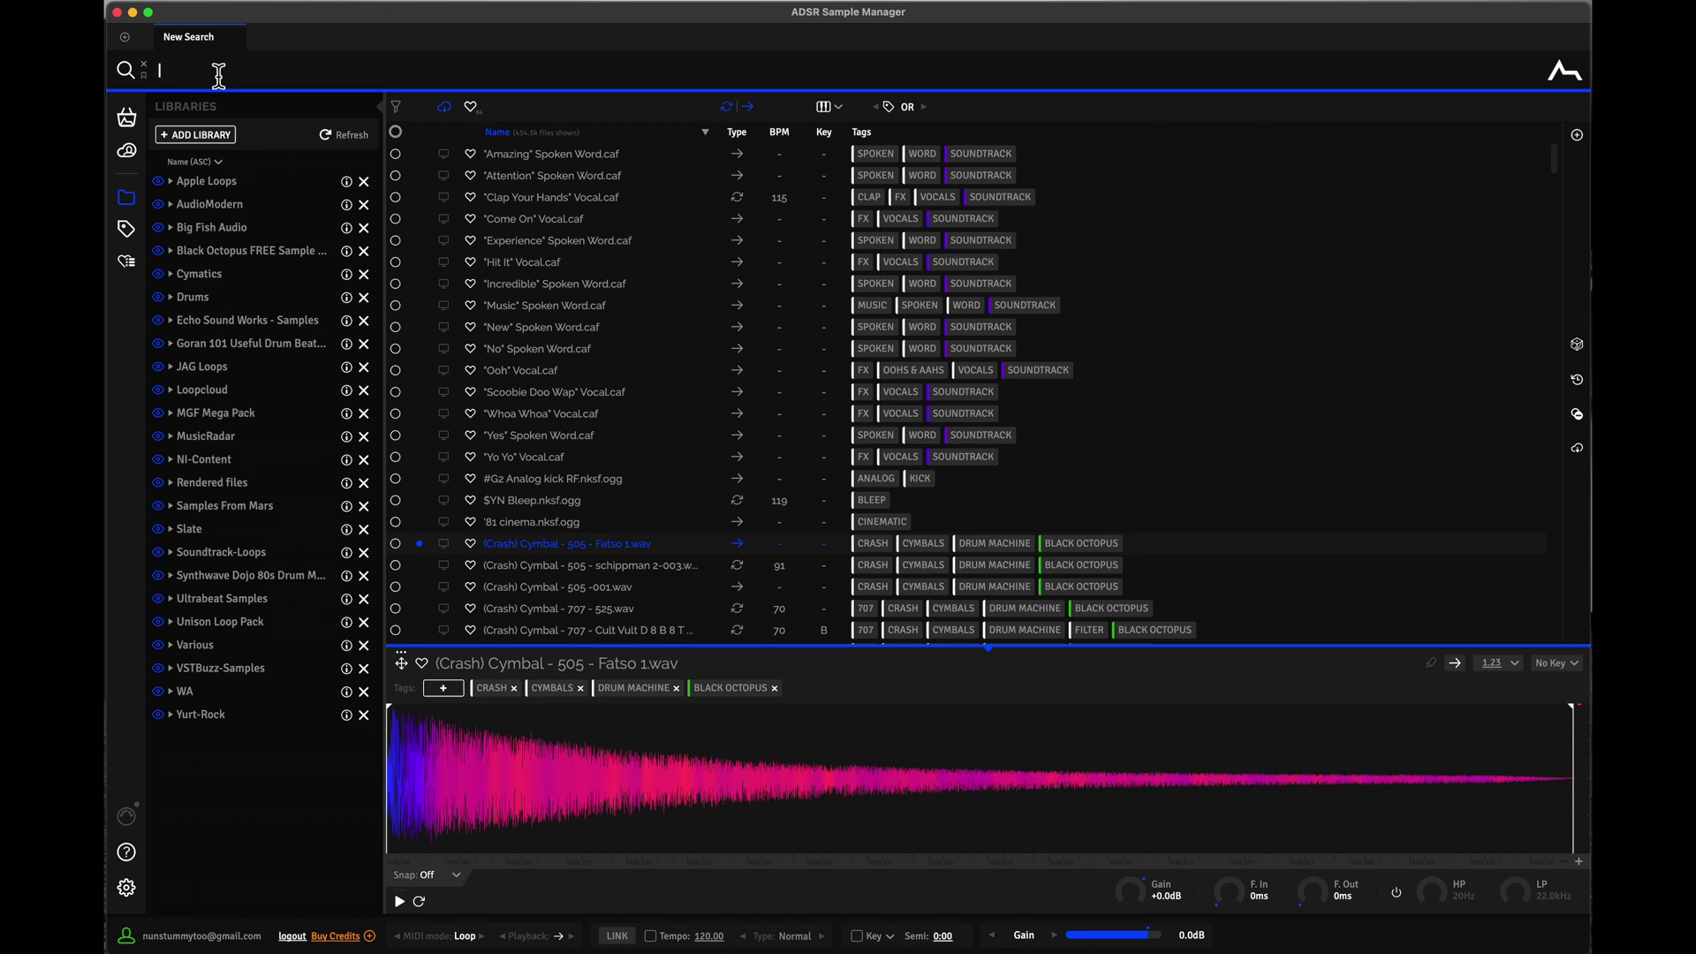
Step: Filter the sample list by the Foliage and Female Choir tags from the tag list
left_click(129, 231)
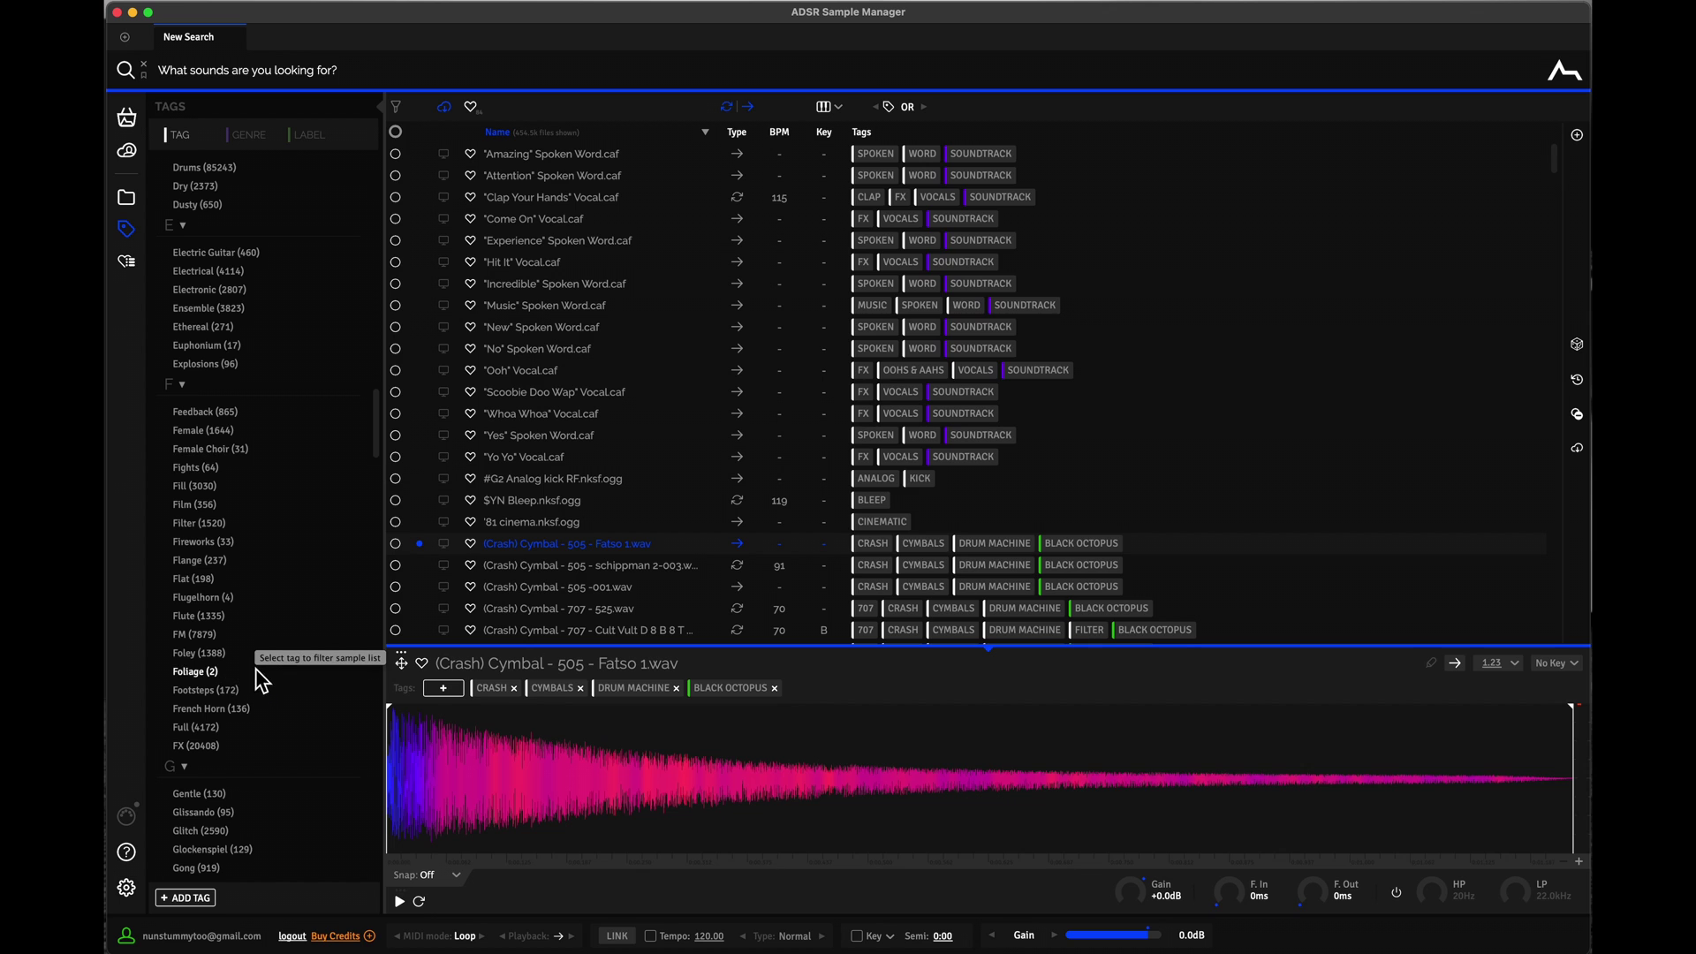
left_click(192, 671)
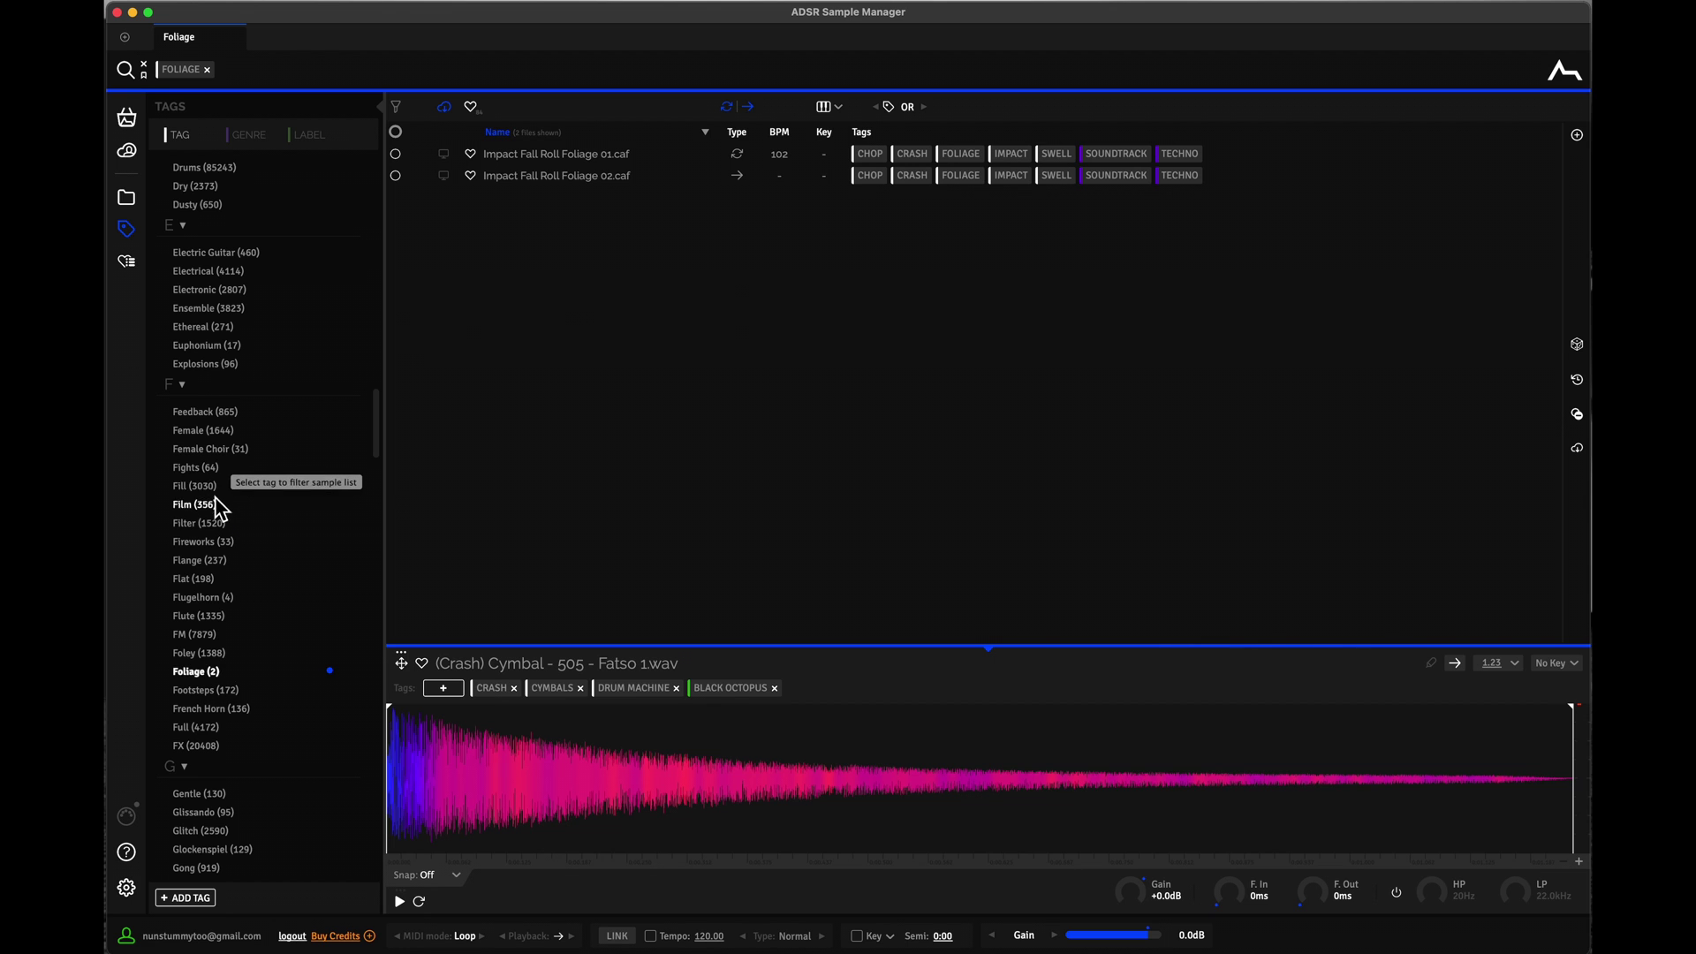
left_click(215, 450)
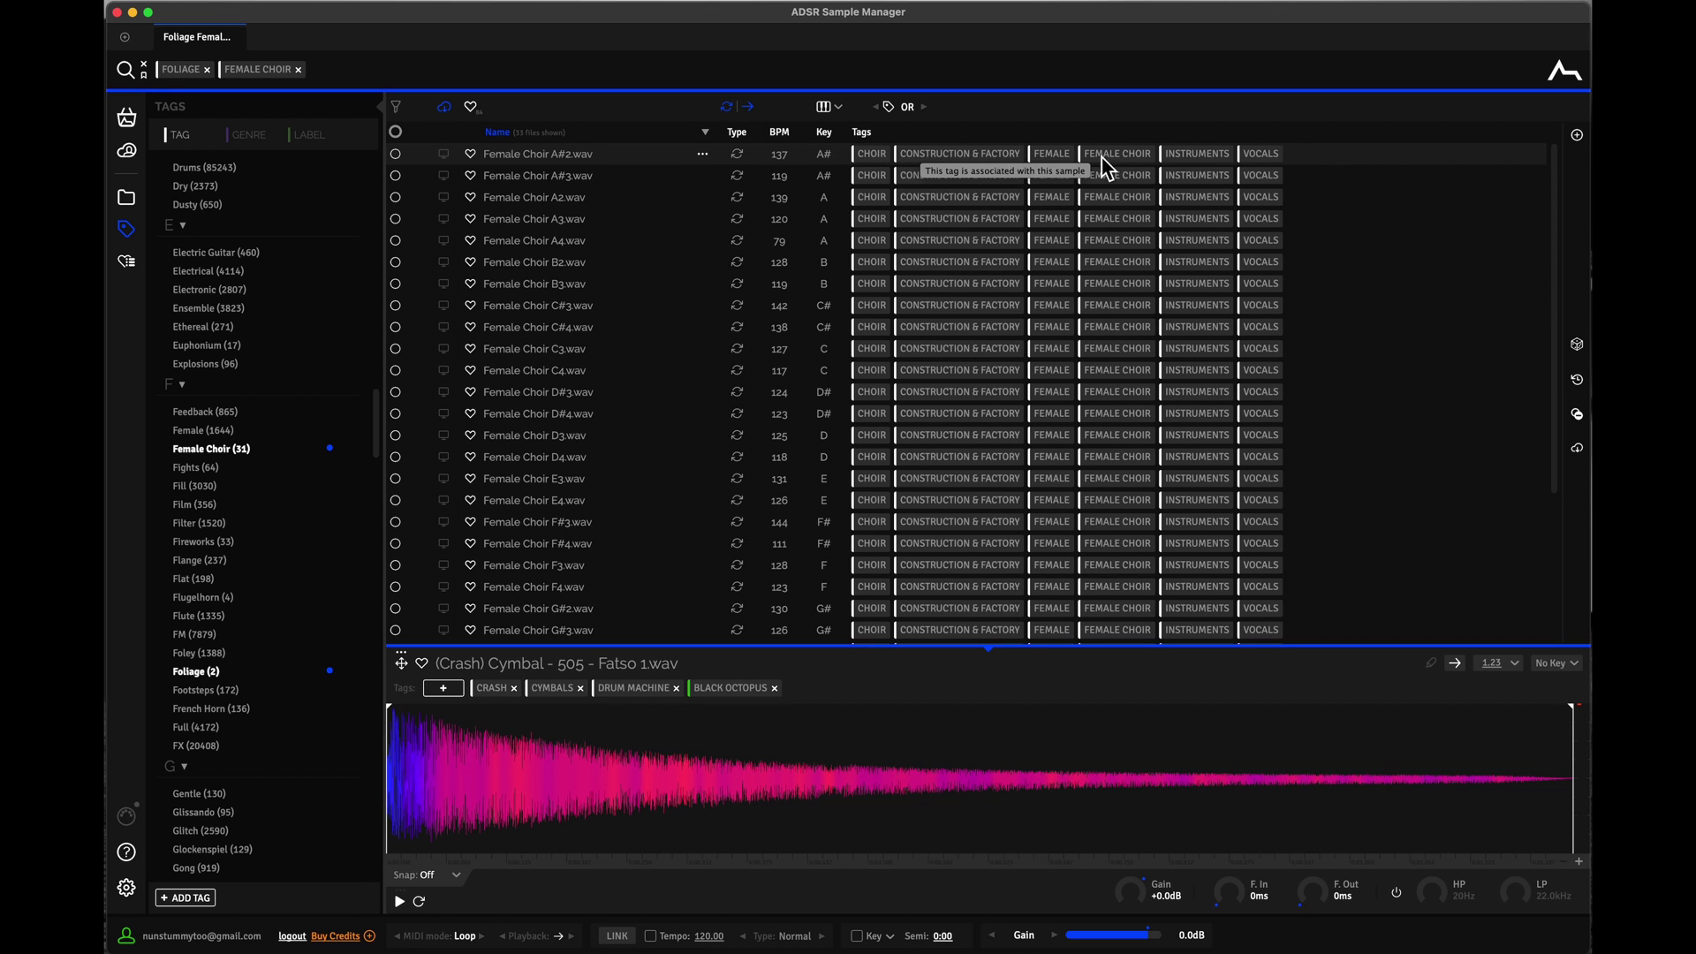
Step: Add the Boos tag to the filter and audition Boos A-01.wav and BaseBooster.nksf.ogg
scroll(300, 353, "up", 15)
scroll(301, 353, "up", 20)
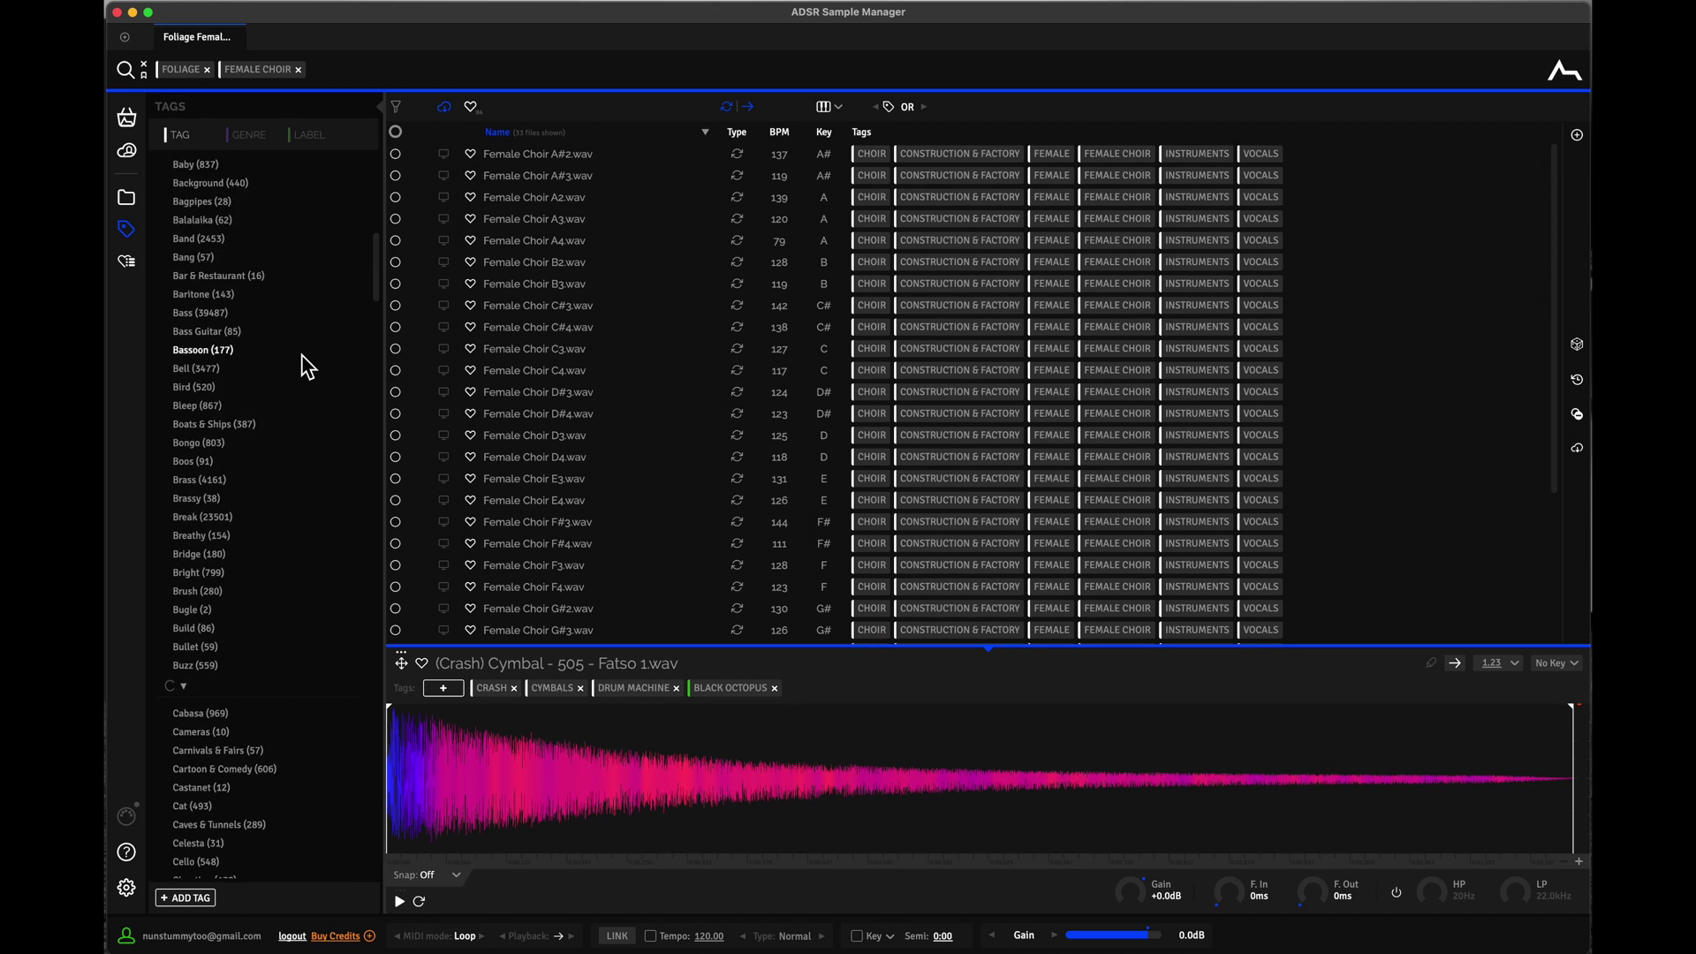
scroll(300, 353, "down", 8)
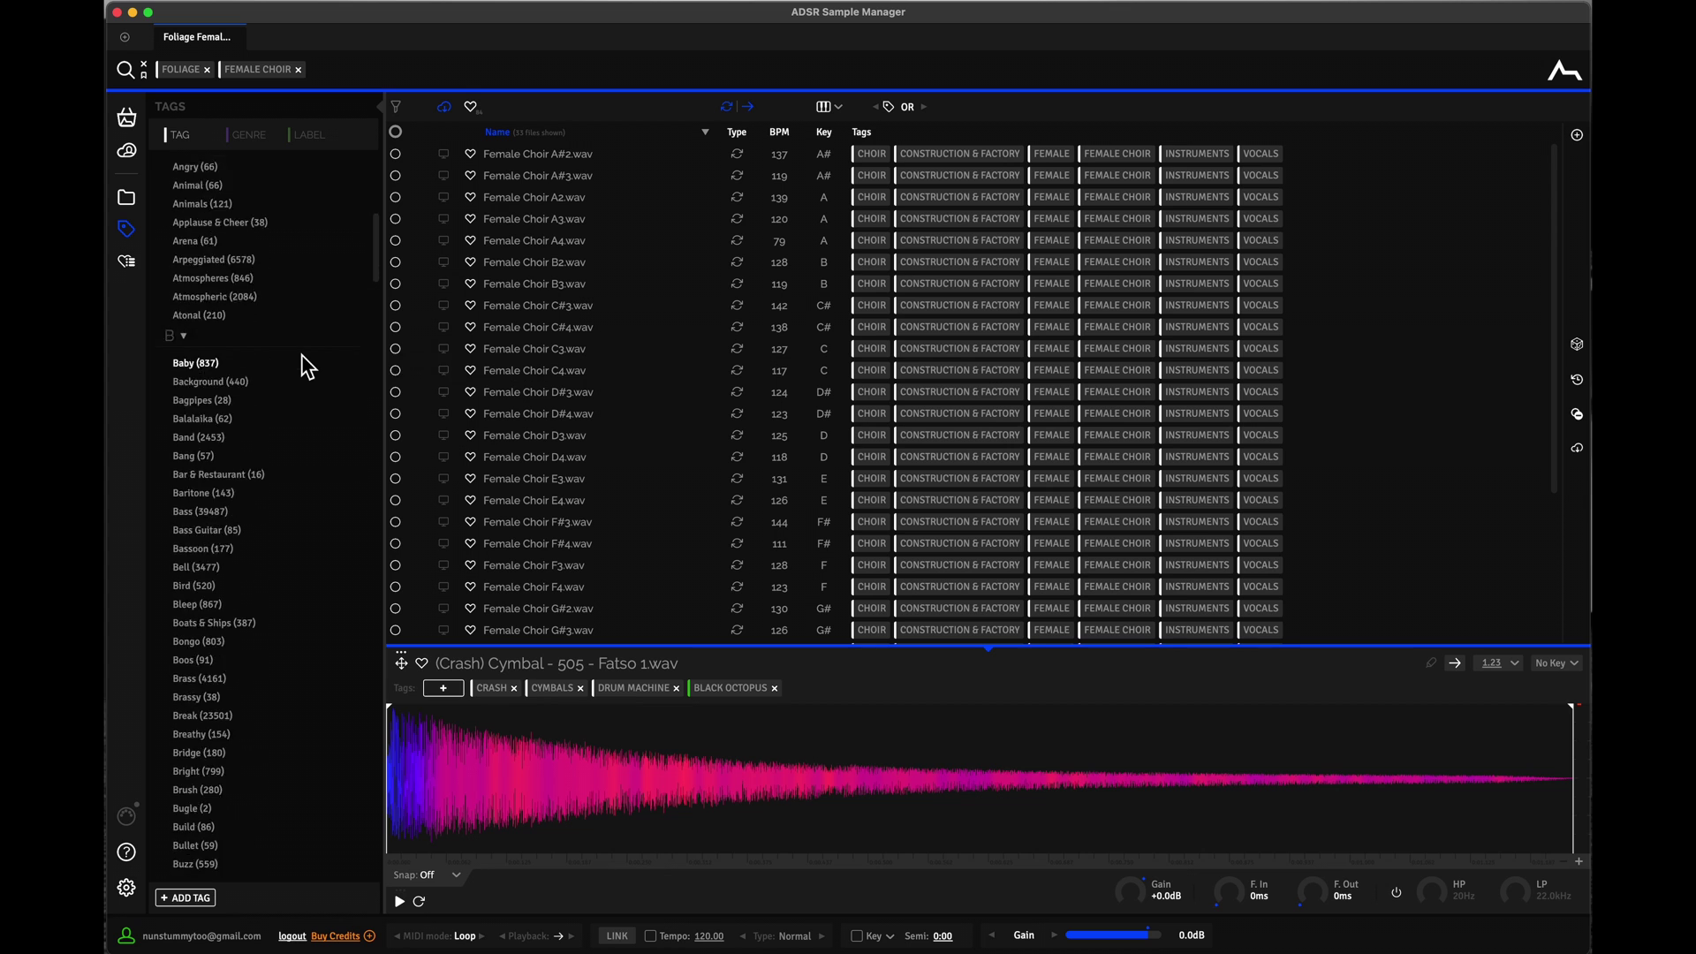
scroll(300, 353, "down", 5)
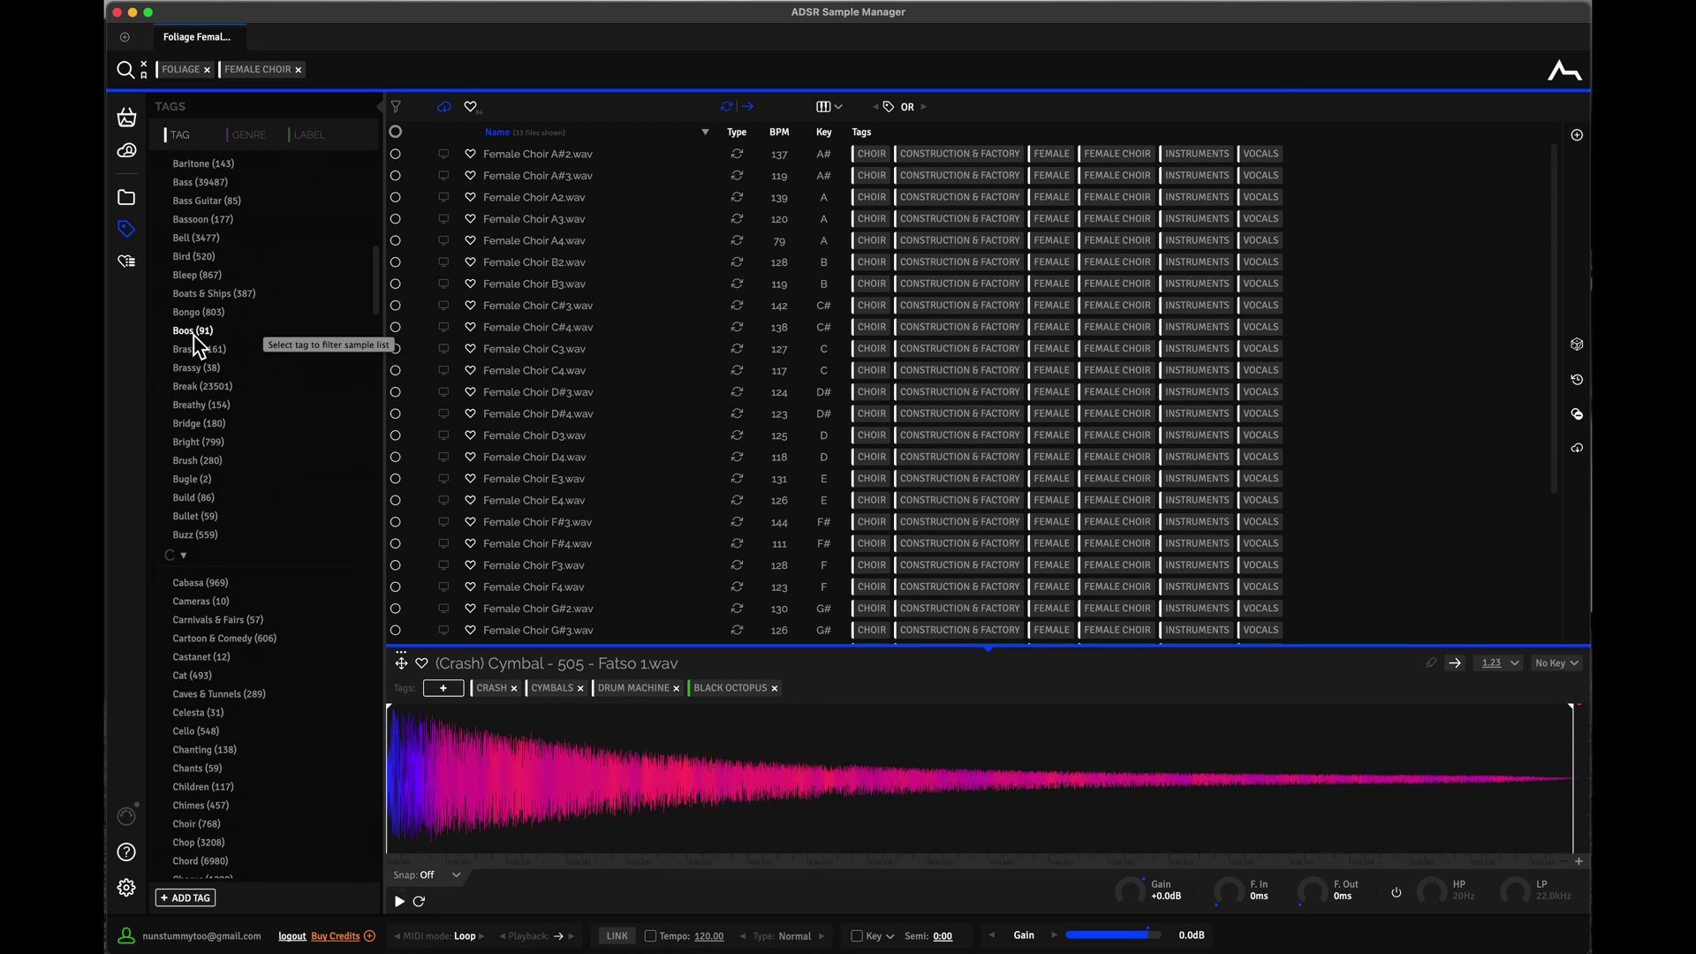
left_click(194, 337)
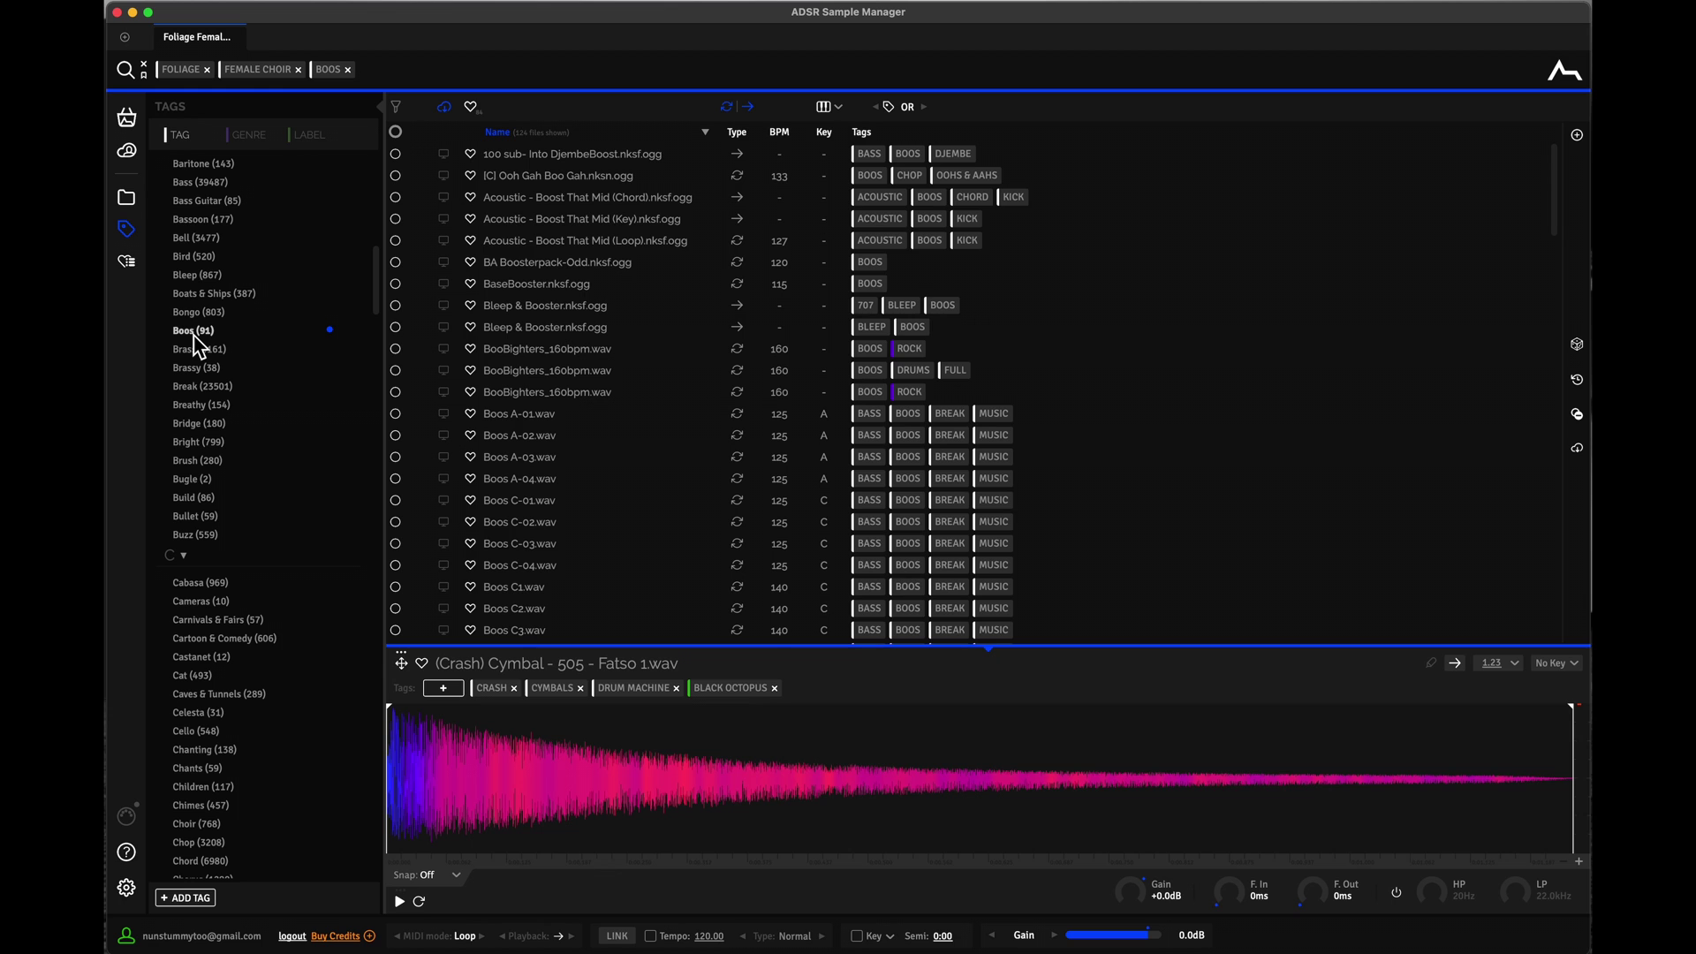
left_click(530, 415)
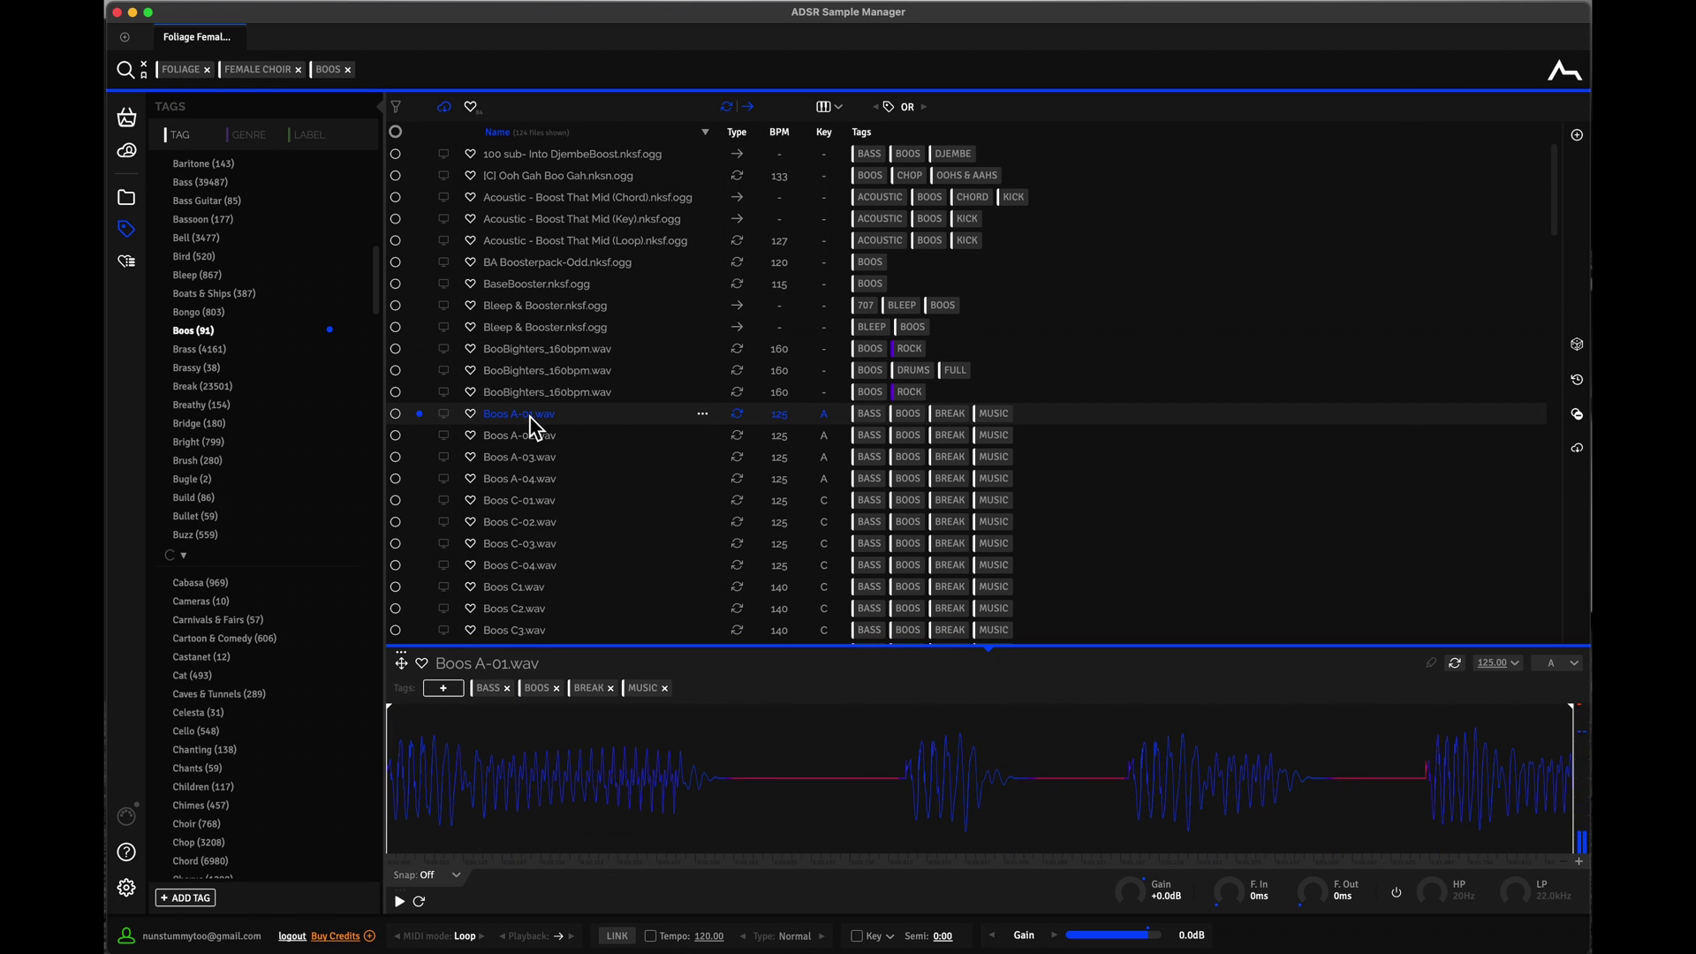
left_click(557, 283)
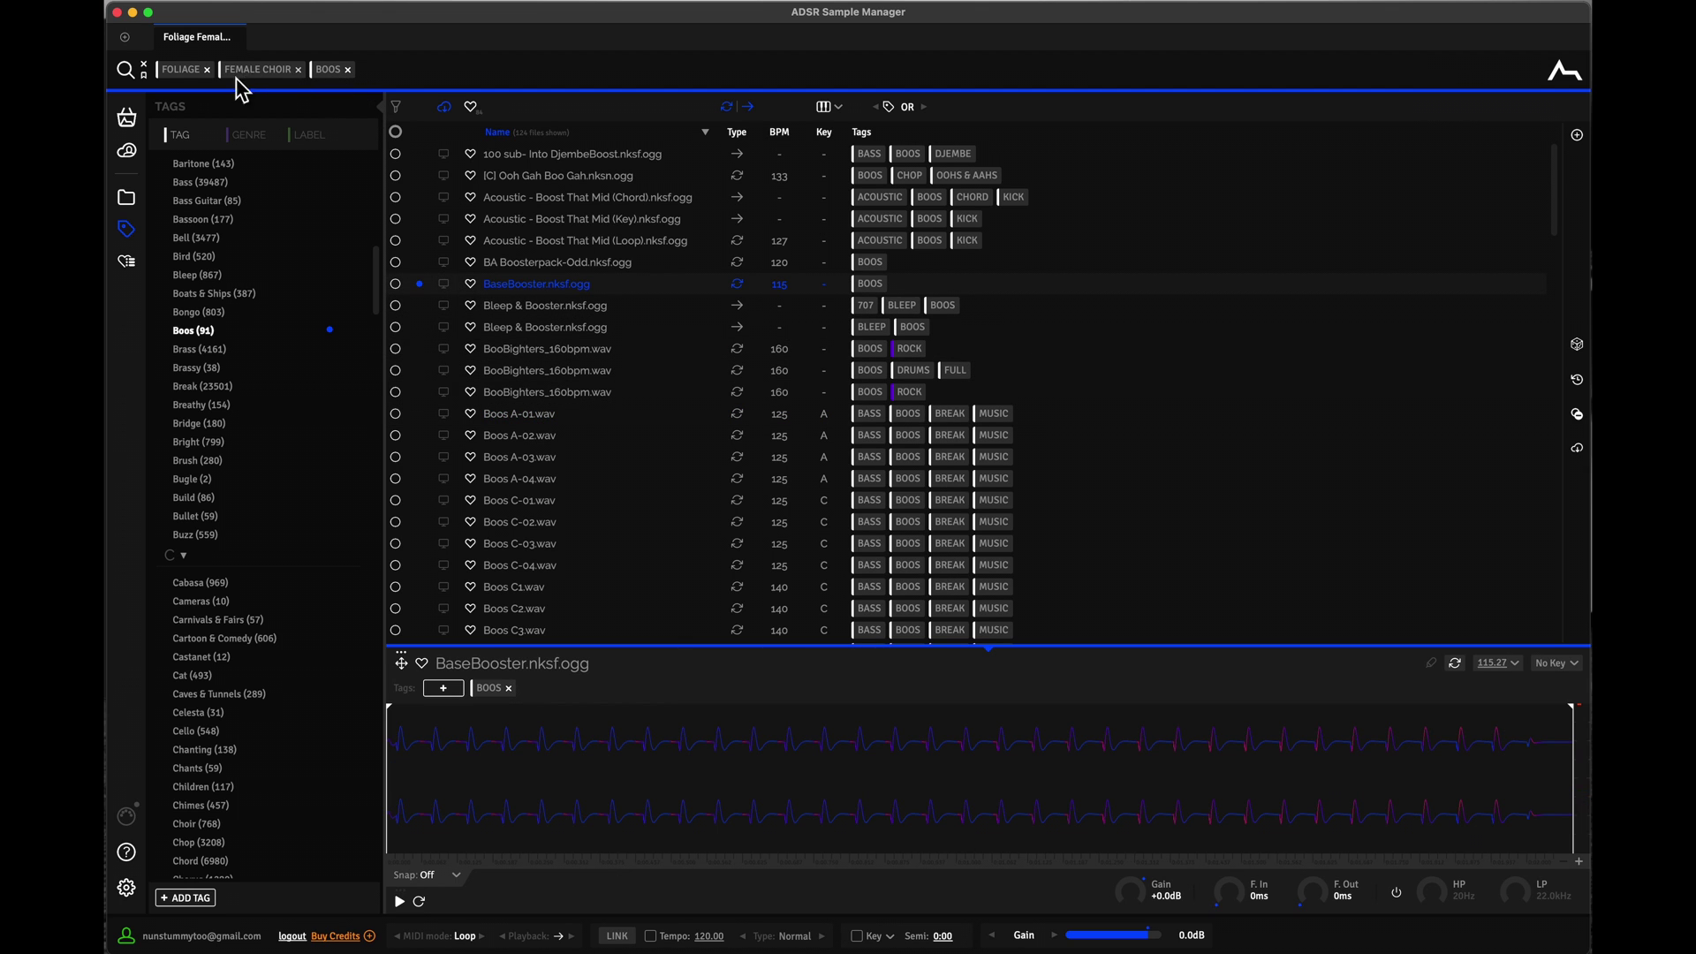
Step: Remove the Boos, Female Choir and Foliage tags from the search to list all samples
left_click(349, 71)
left_click(301, 71)
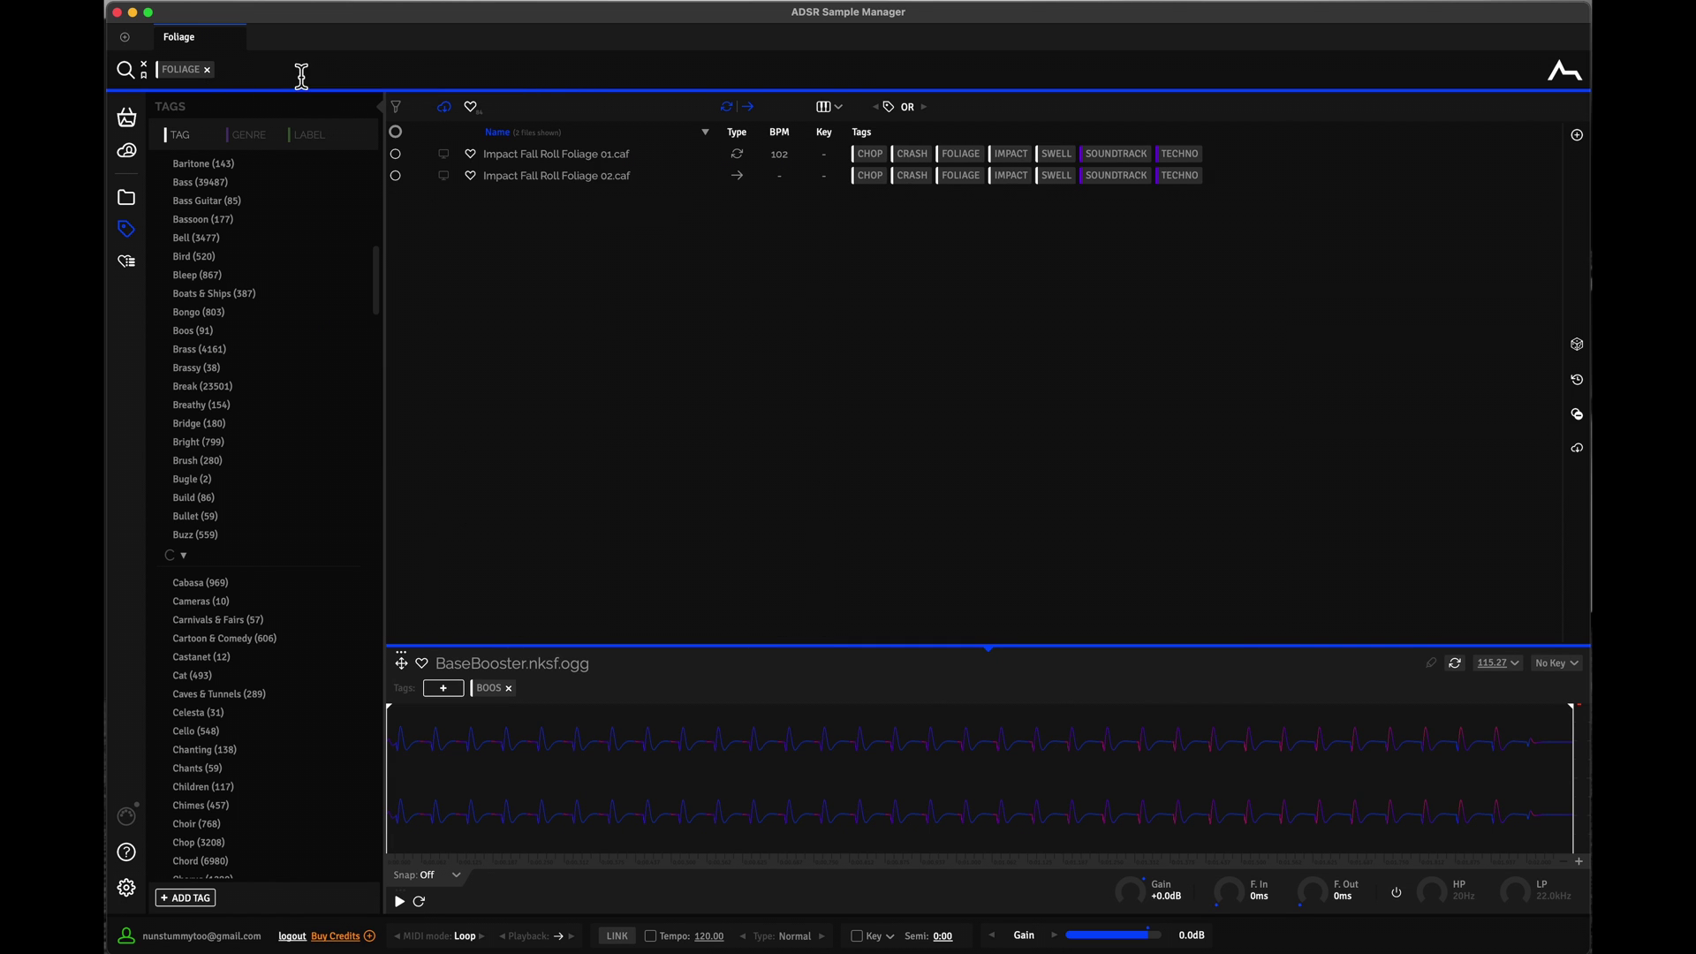
left_click(208, 71)
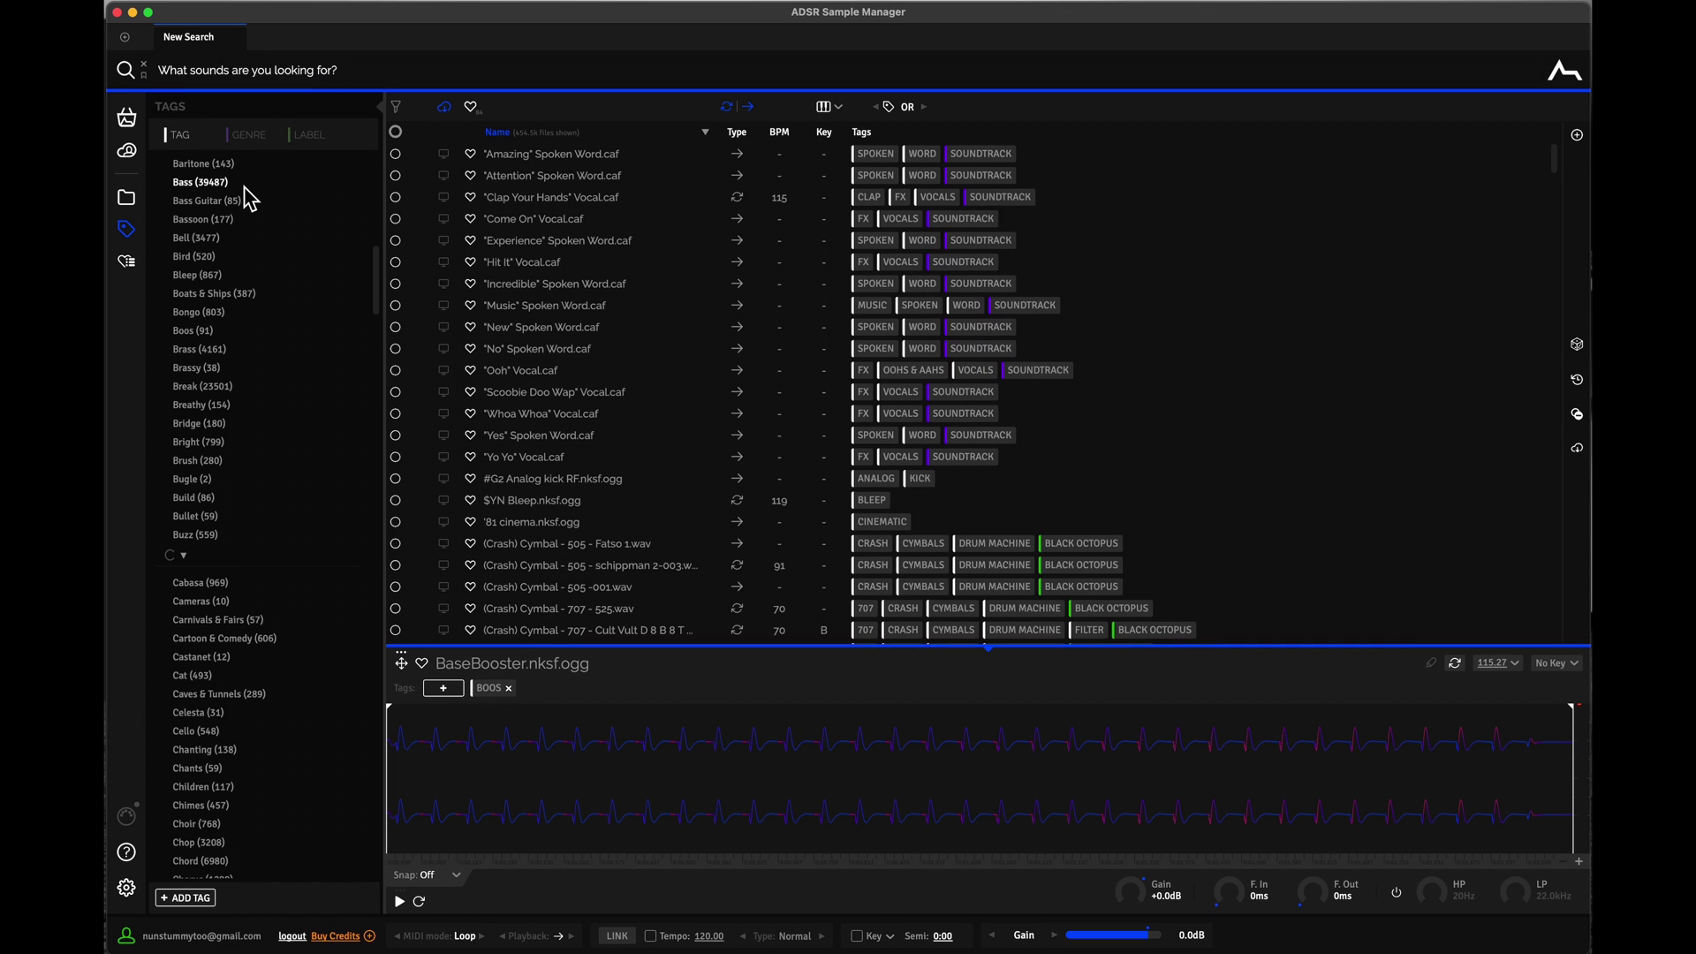
Step: Look through the libraries and tags views and open the favorite collections
left_click(127, 201)
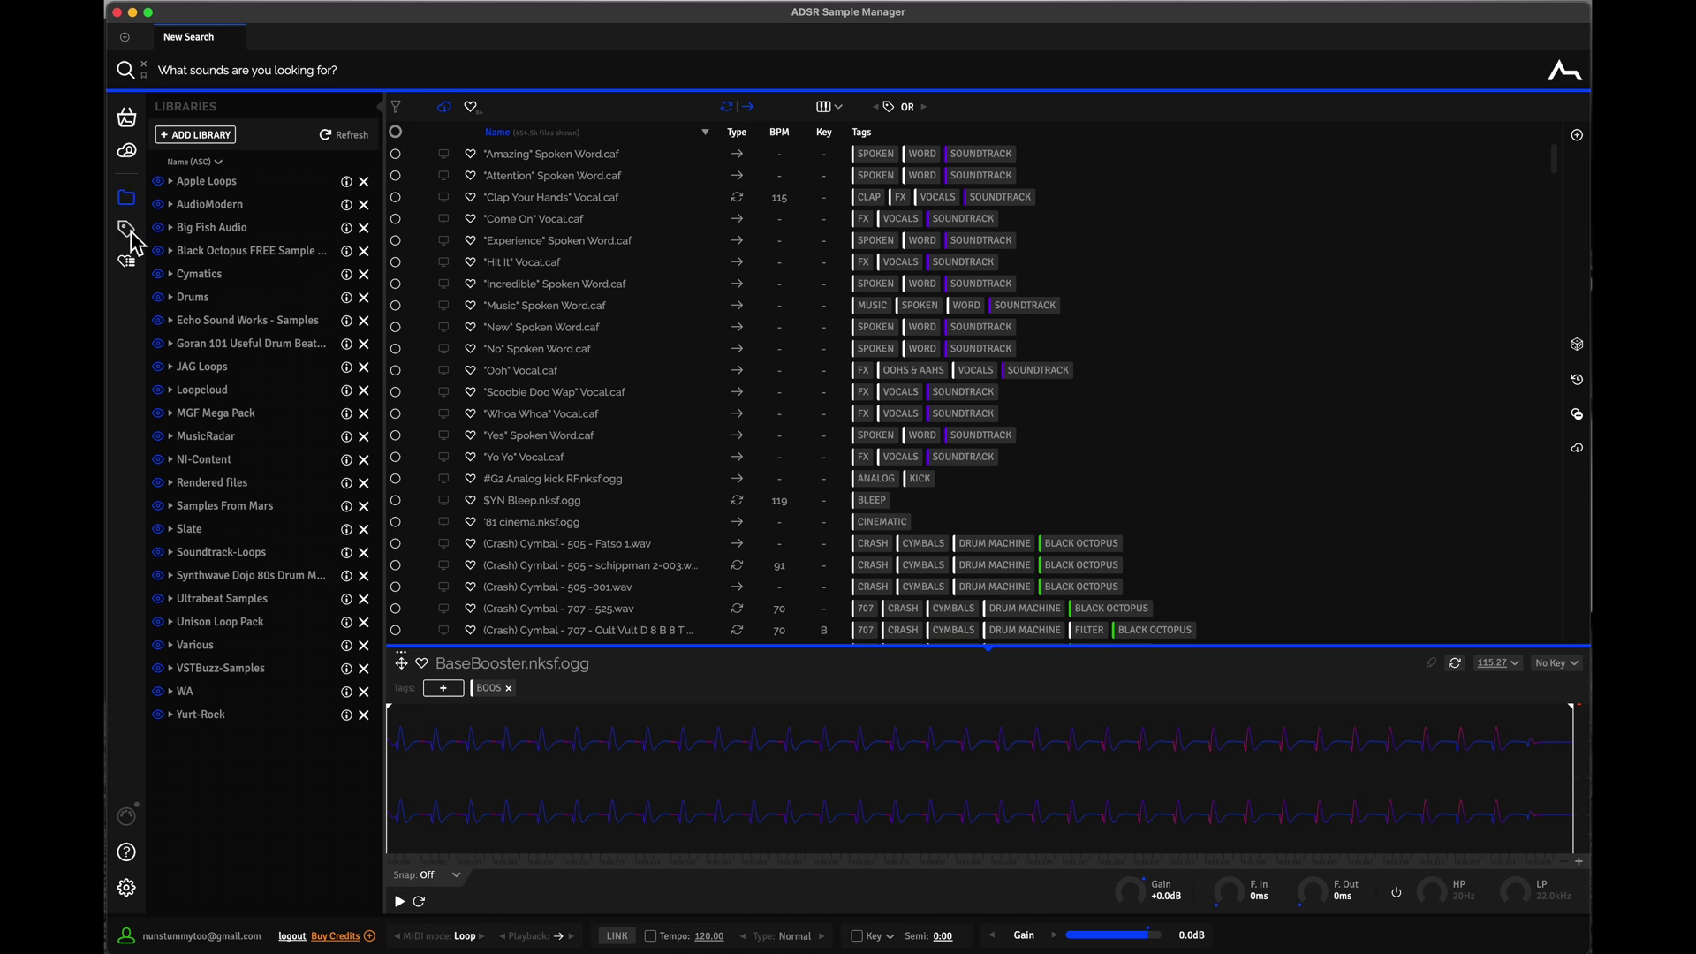
left_click(131, 233)
left_click(129, 269)
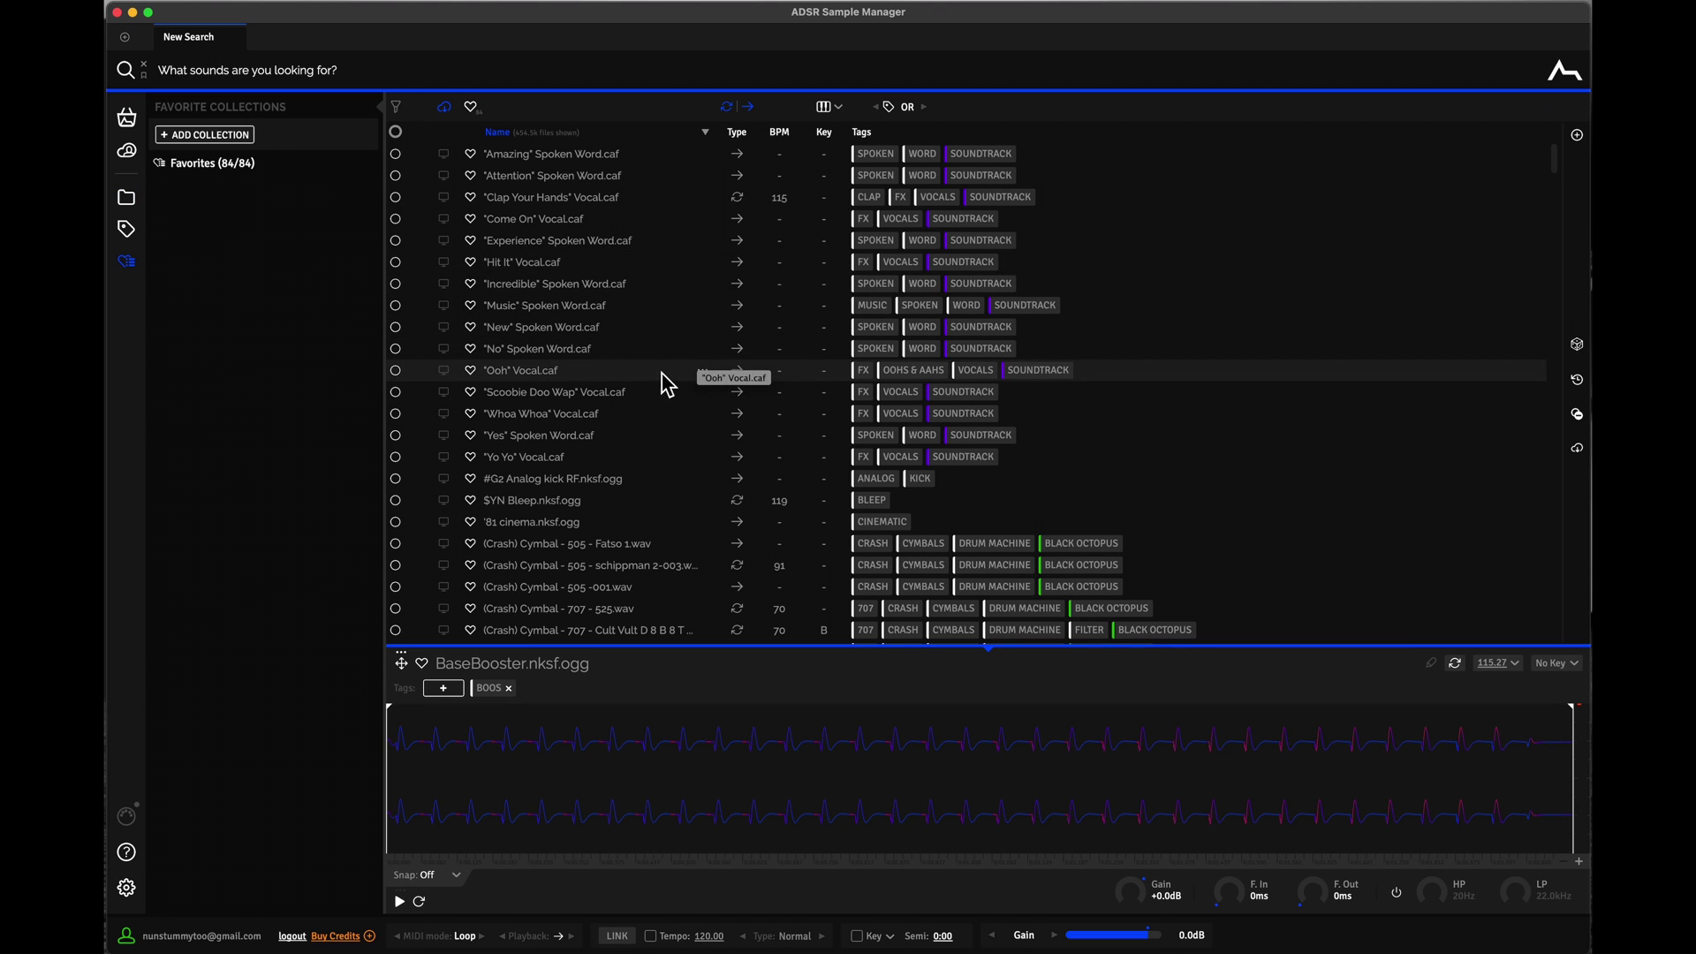
Step: Audition the "Ooh" Vocal.caf sample, filter the list by its Oohs & Aahs tag, and audition 045 seq- Ooh Dear.nksf.ogg
left_click(549, 376)
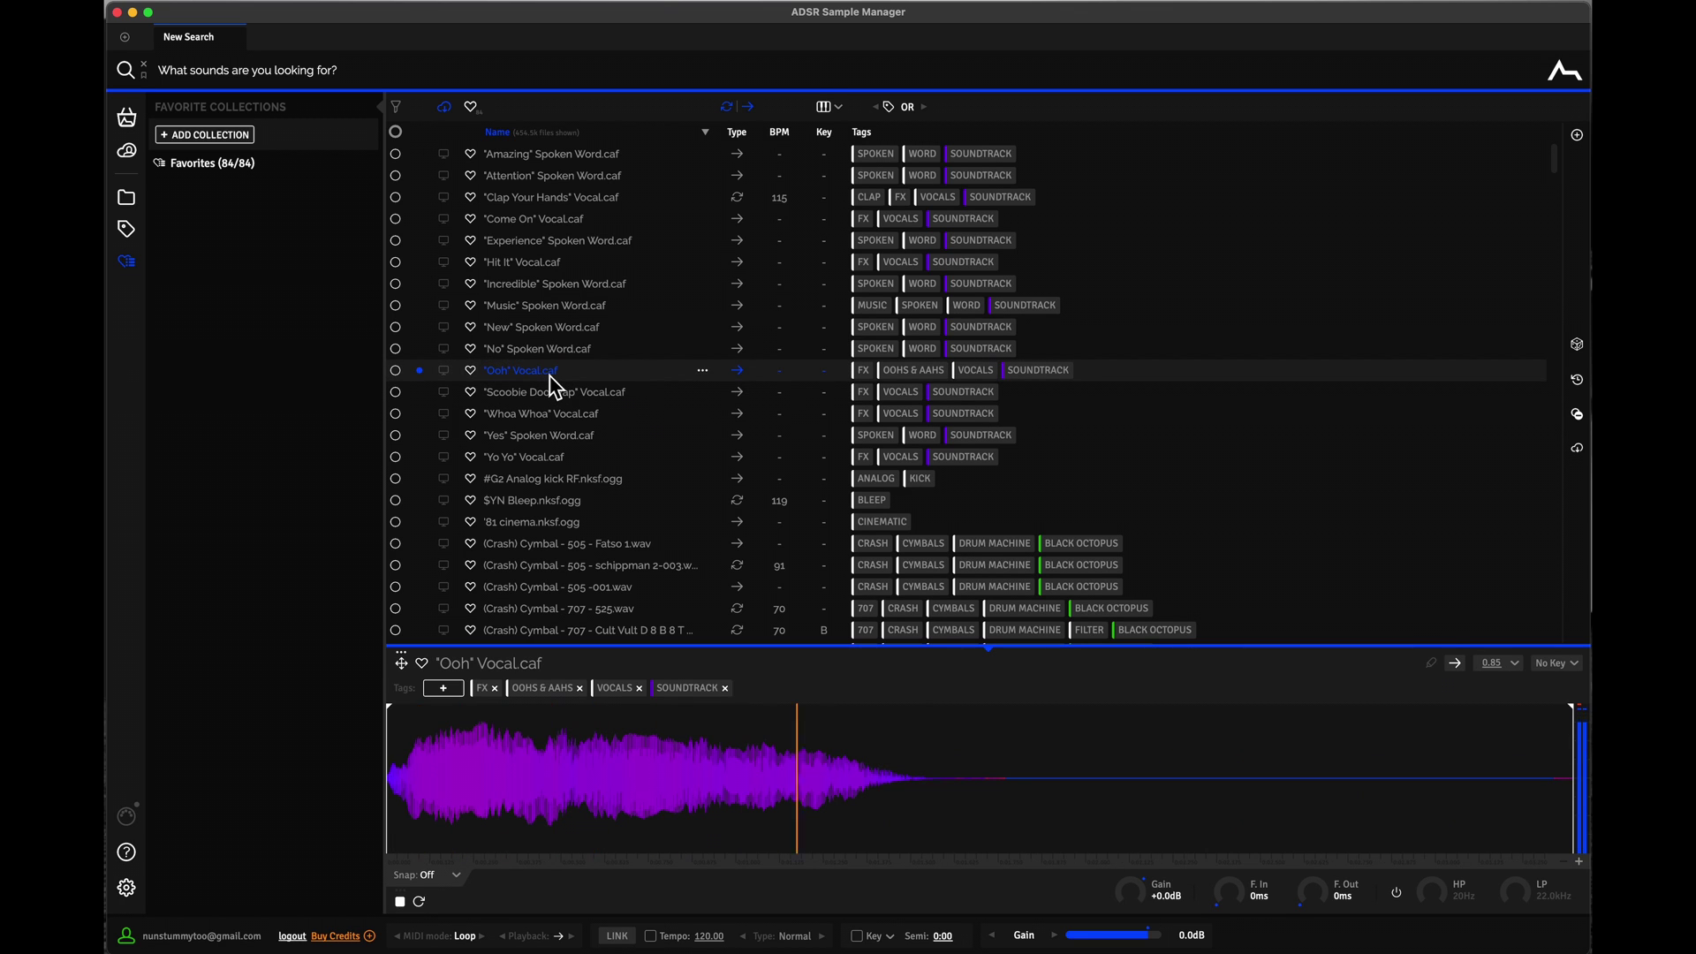
left_click(913, 371)
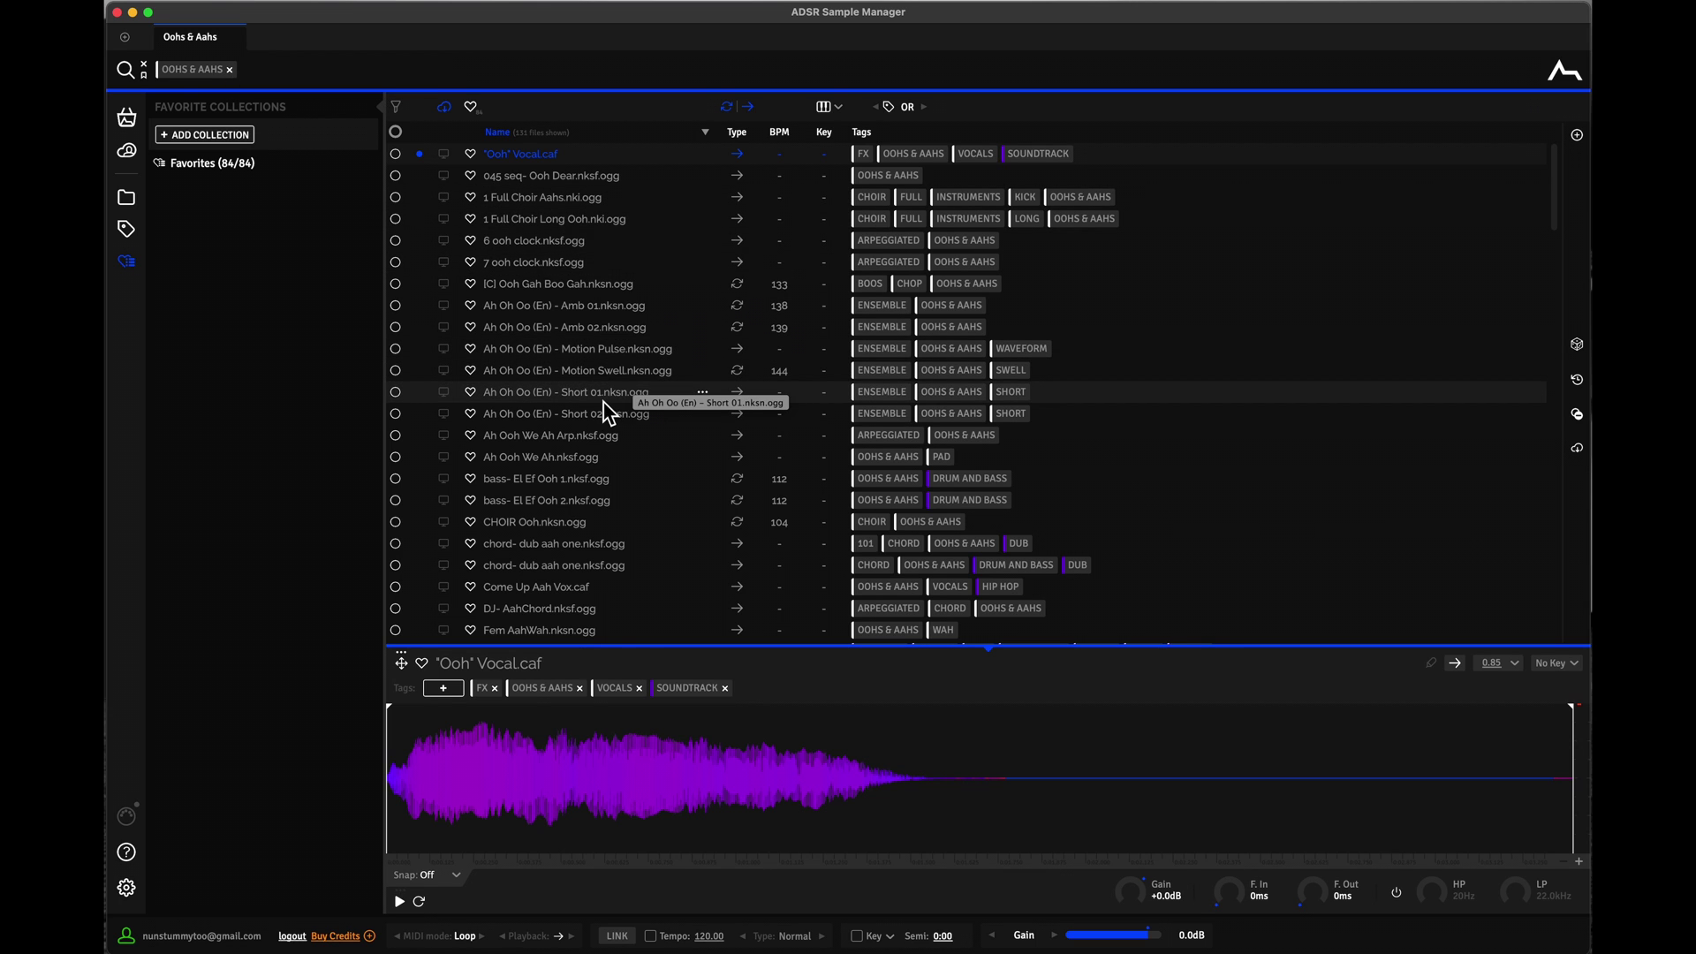
key("Down")
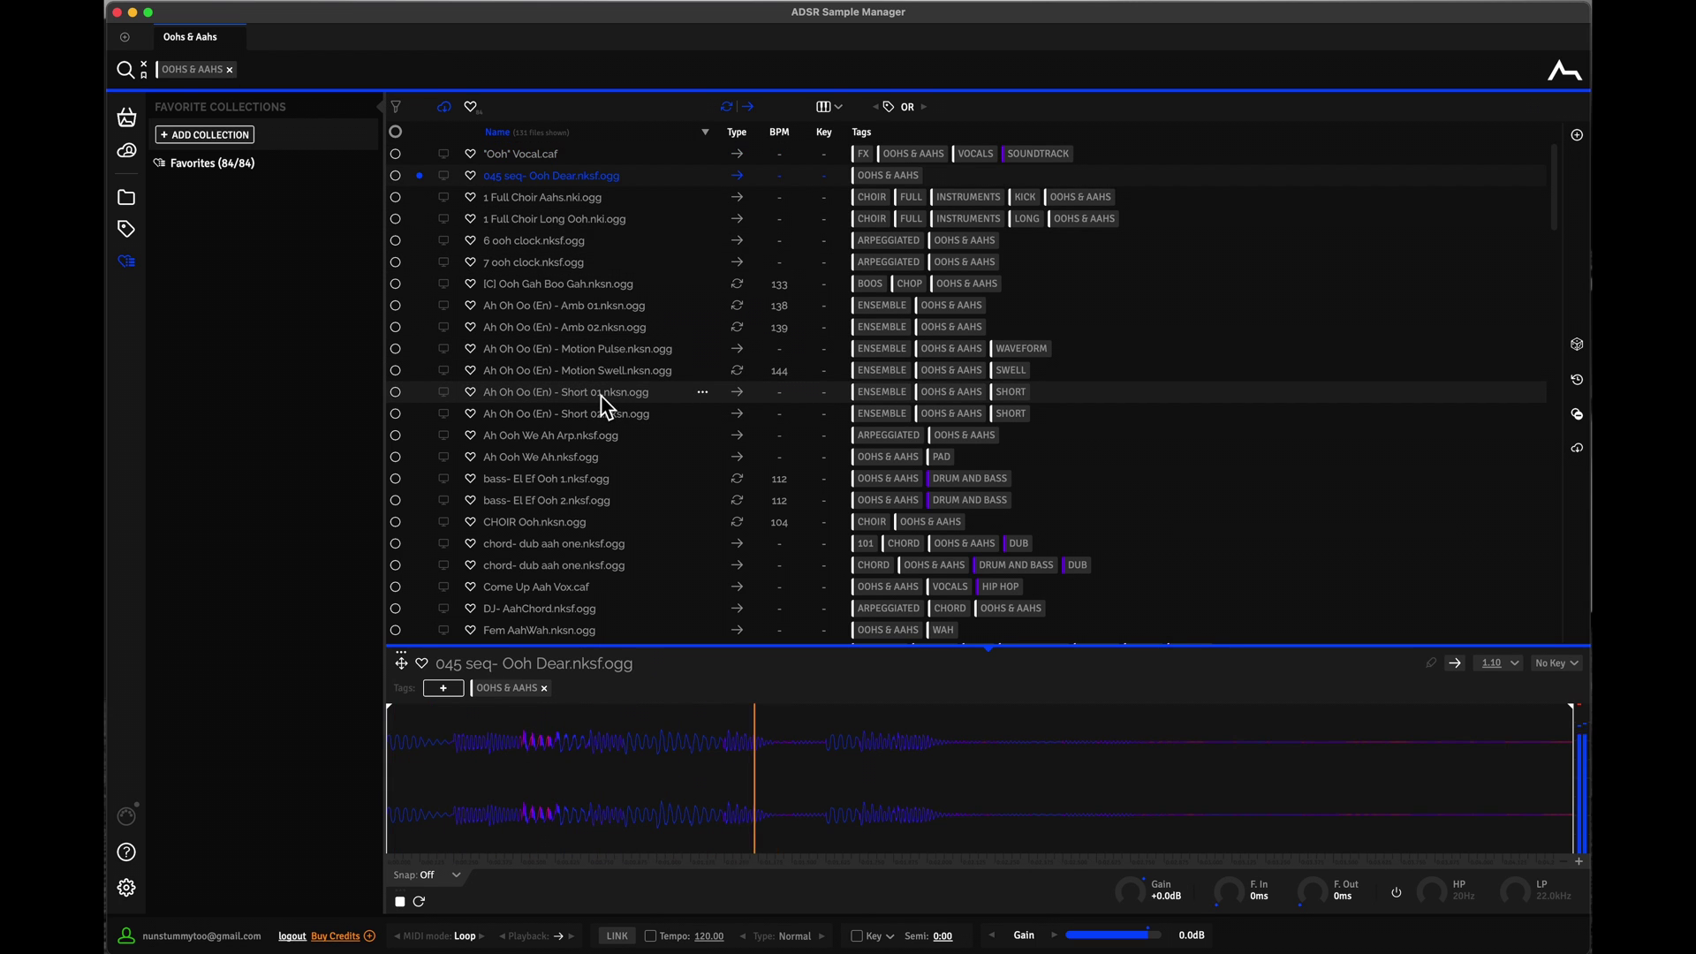
key("space")
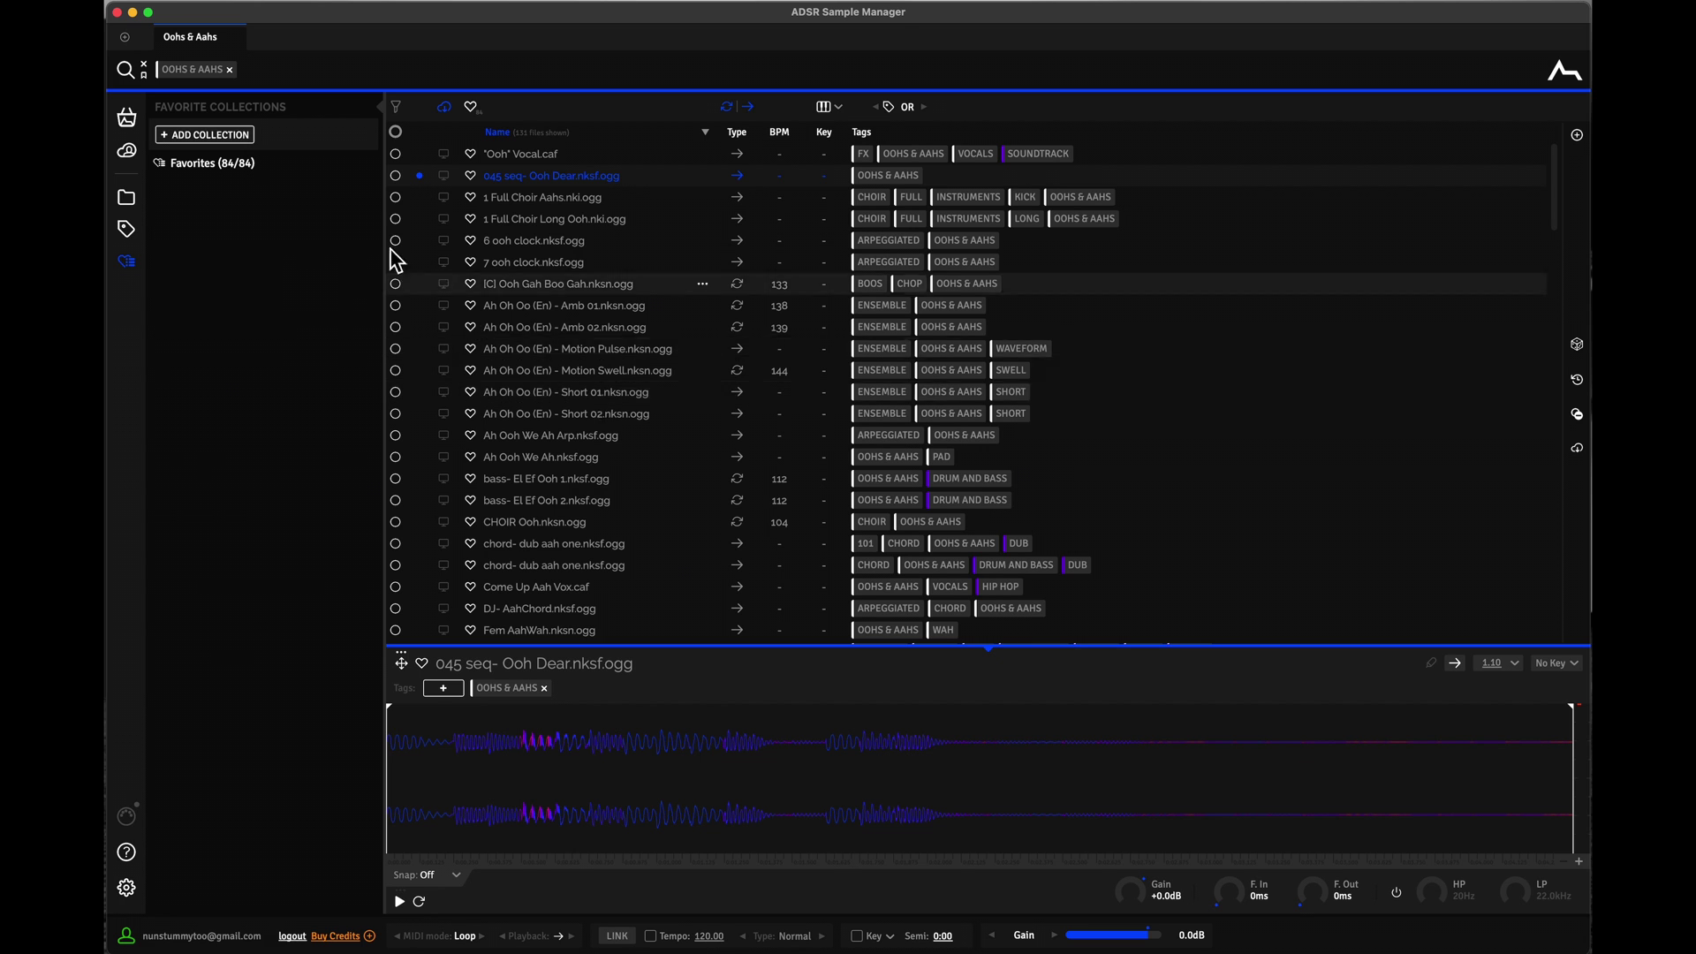
Step: Replace the Oohs & Aahs filter with a search for "guitar", applying the suggested Guitar tag
left_click(229, 70)
type("guitar")
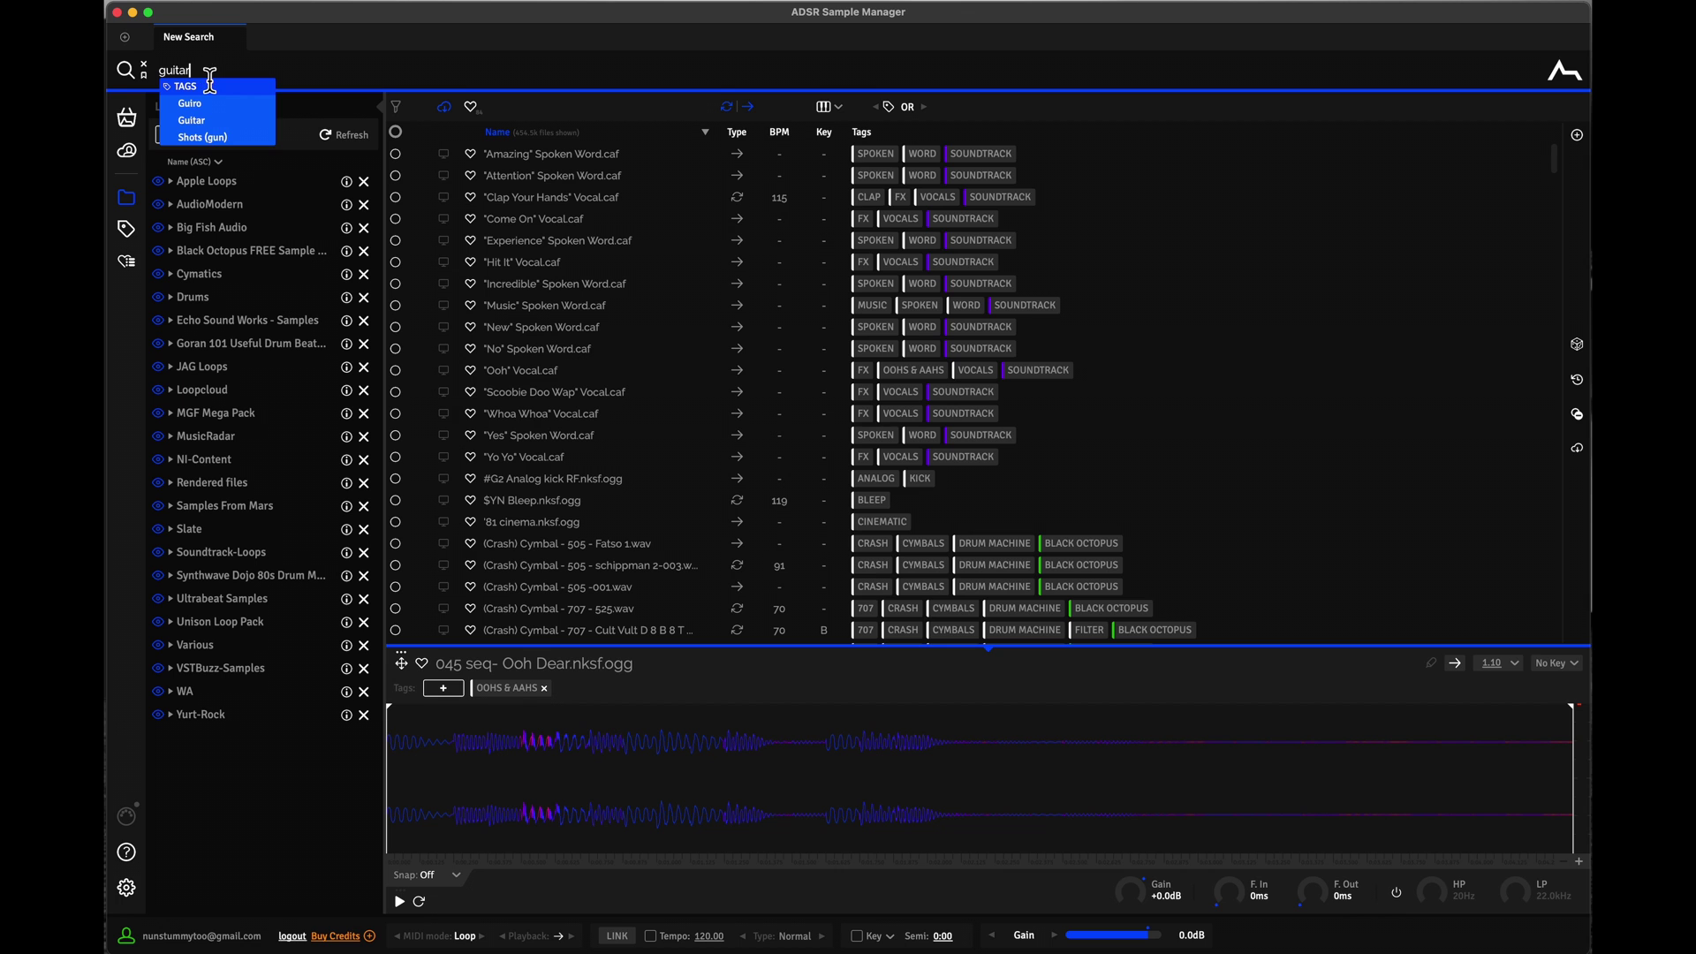
left_click(205, 107)
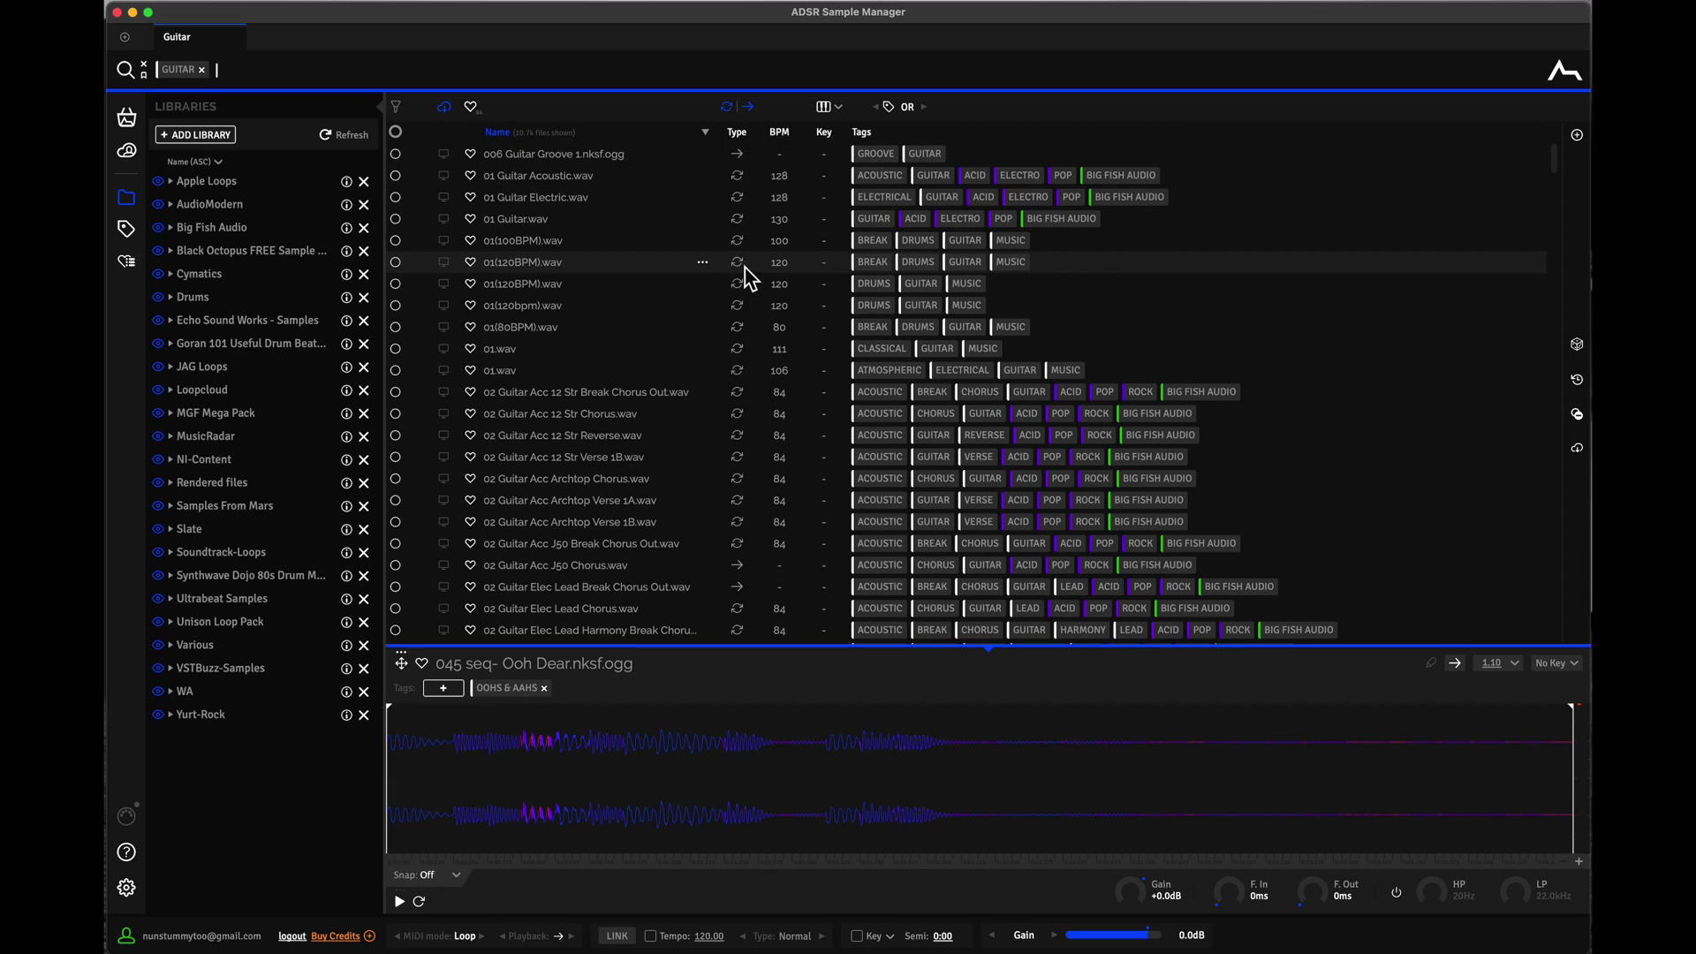
Step: Audition the guitar samples 006 Guitar Groove 1.nksf.ogg and 01(120bpm).wav
left_click(740, 157)
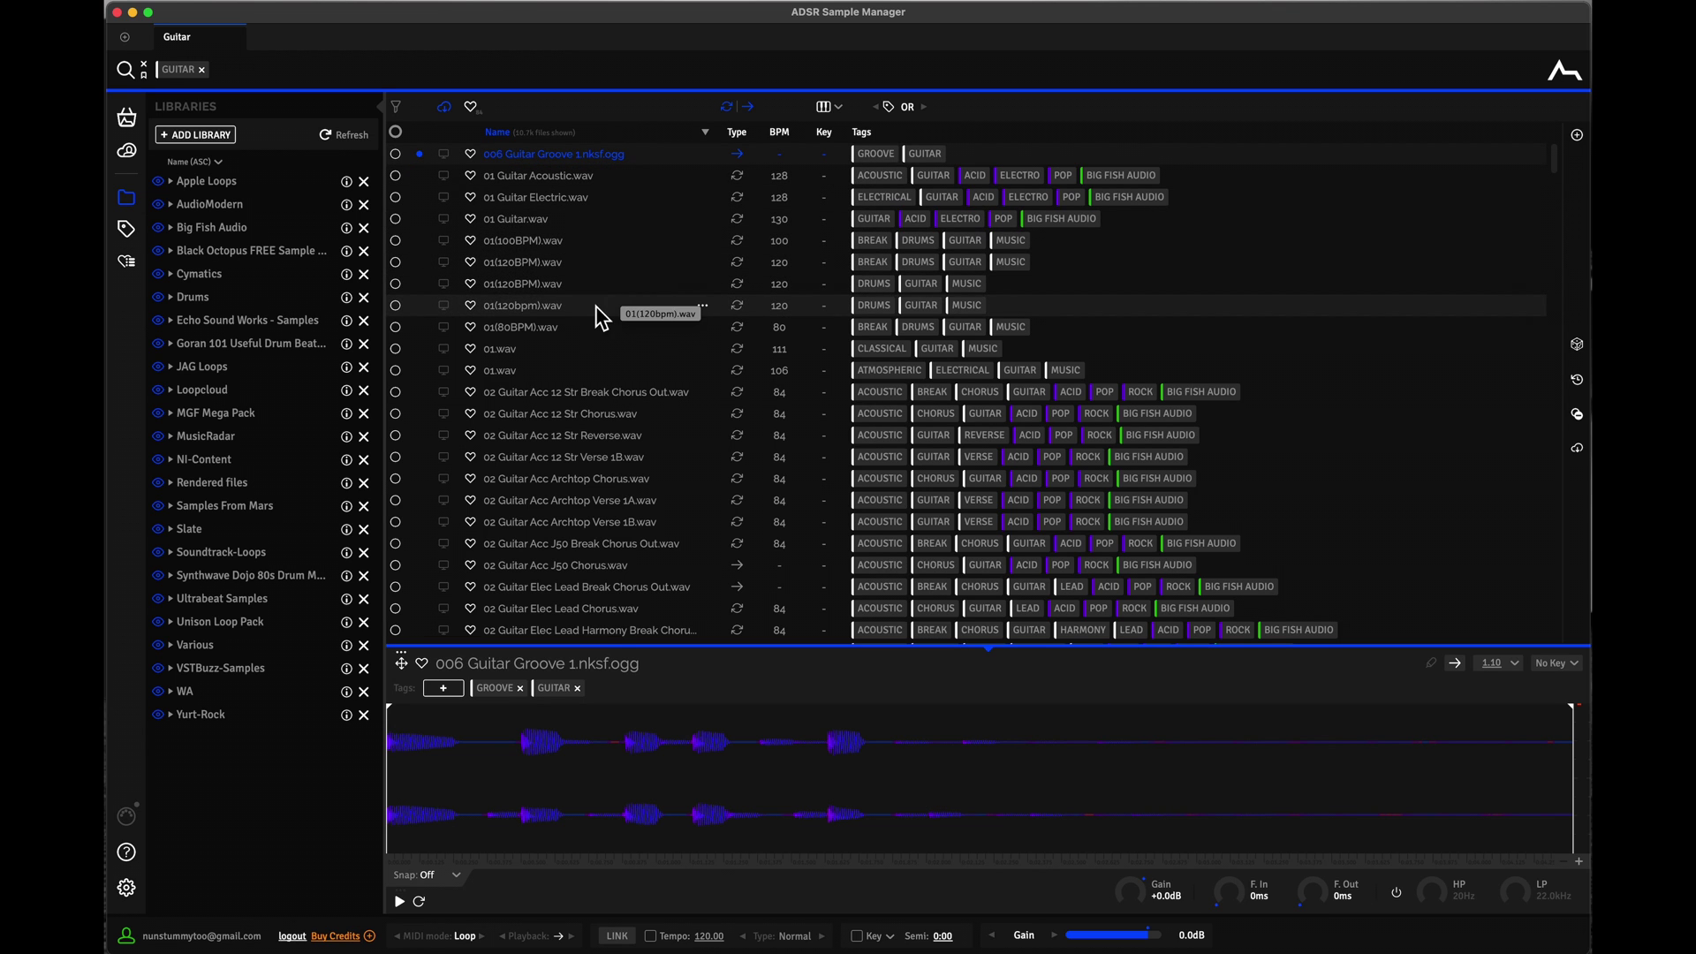
left_click(549, 307)
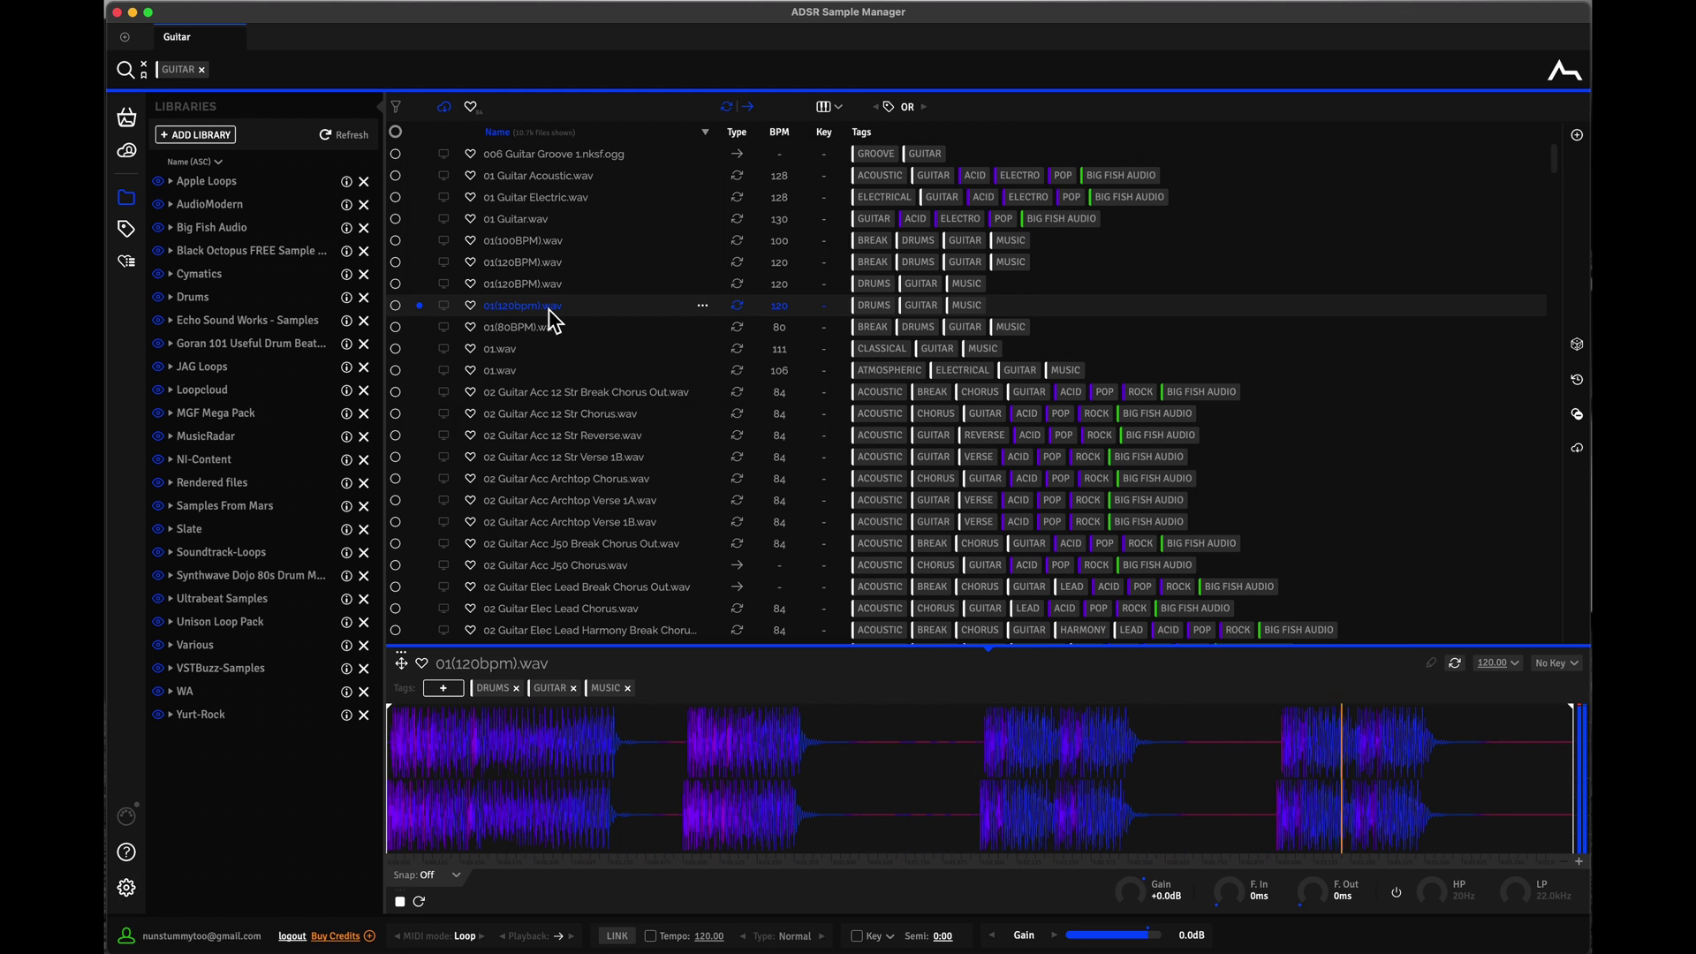
Step: Filter the guitar samples to C major and audition DD_StratChop_130-Cmaj.wav and DD_StratChop_105-Cmaj.wav
left_click(838, 112)
mouse_move(844, 141)
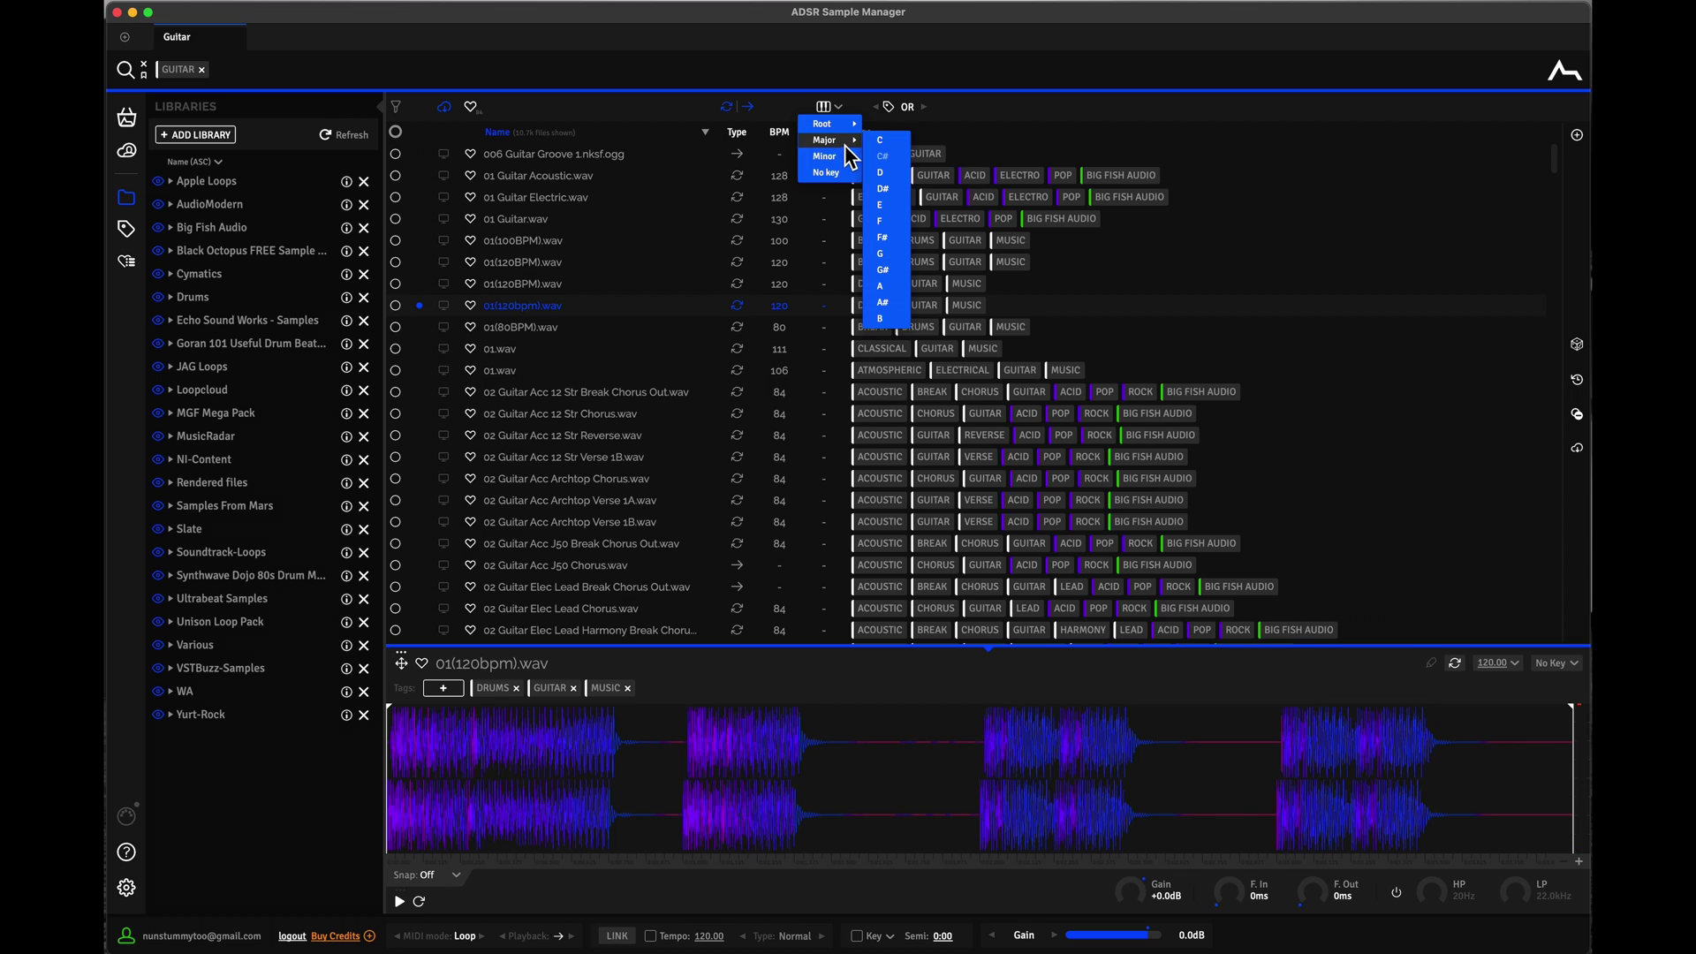
left_click(888, 143)
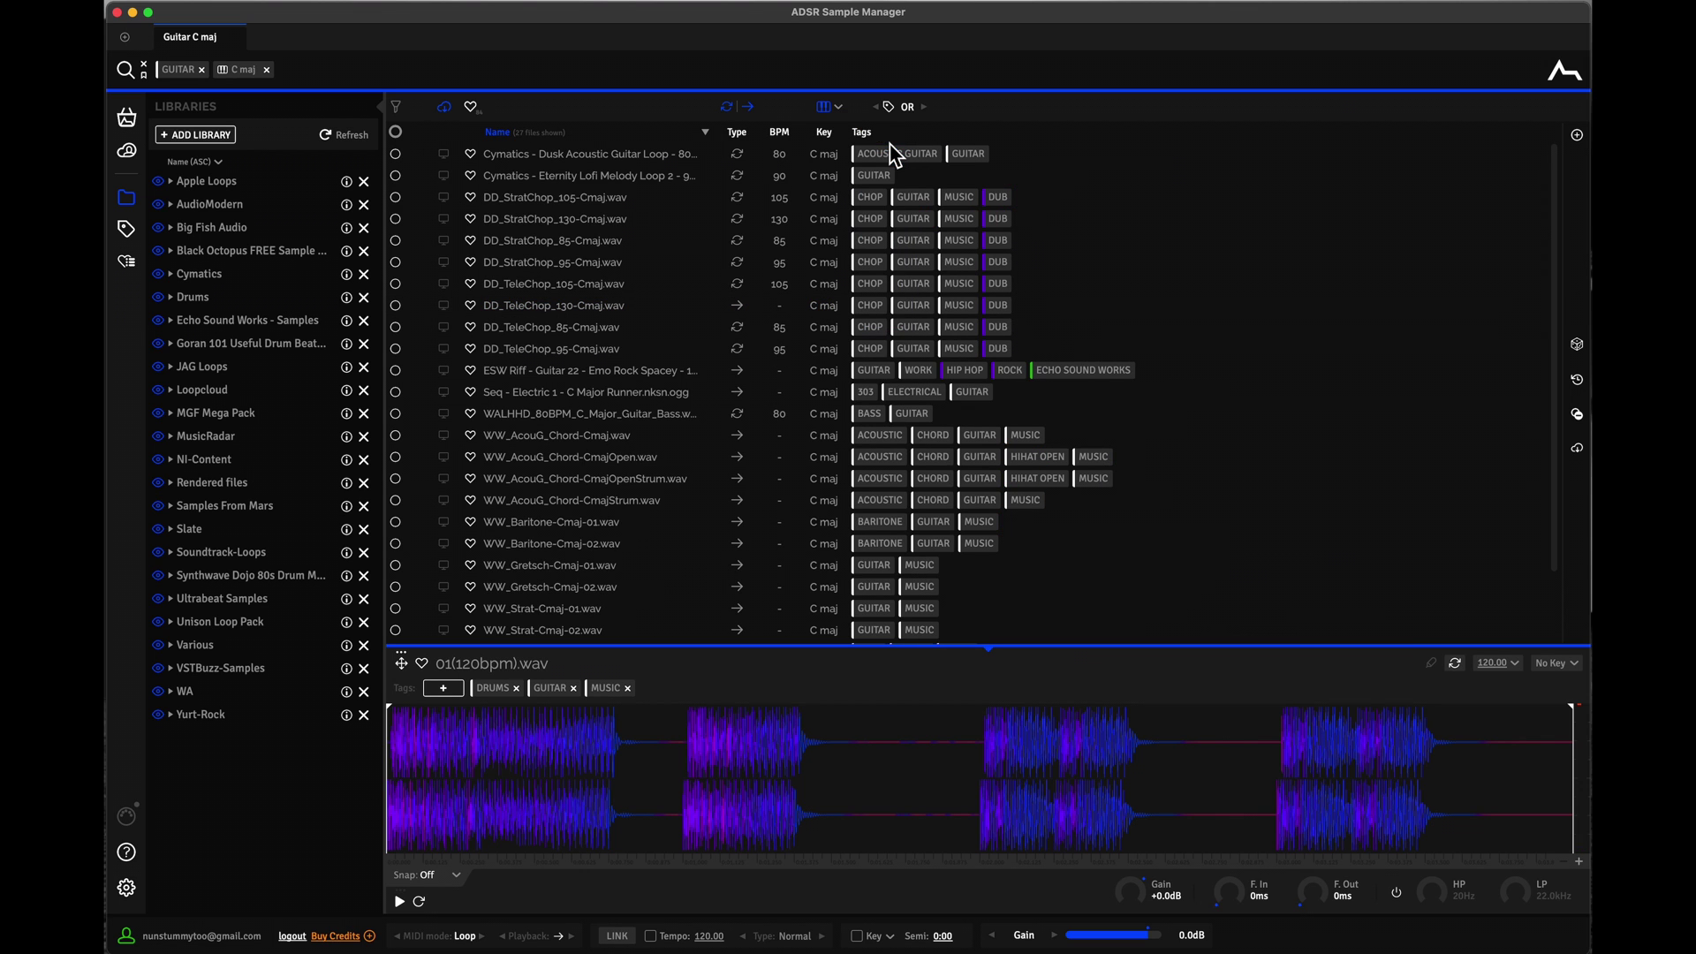
left_click(582, 222)
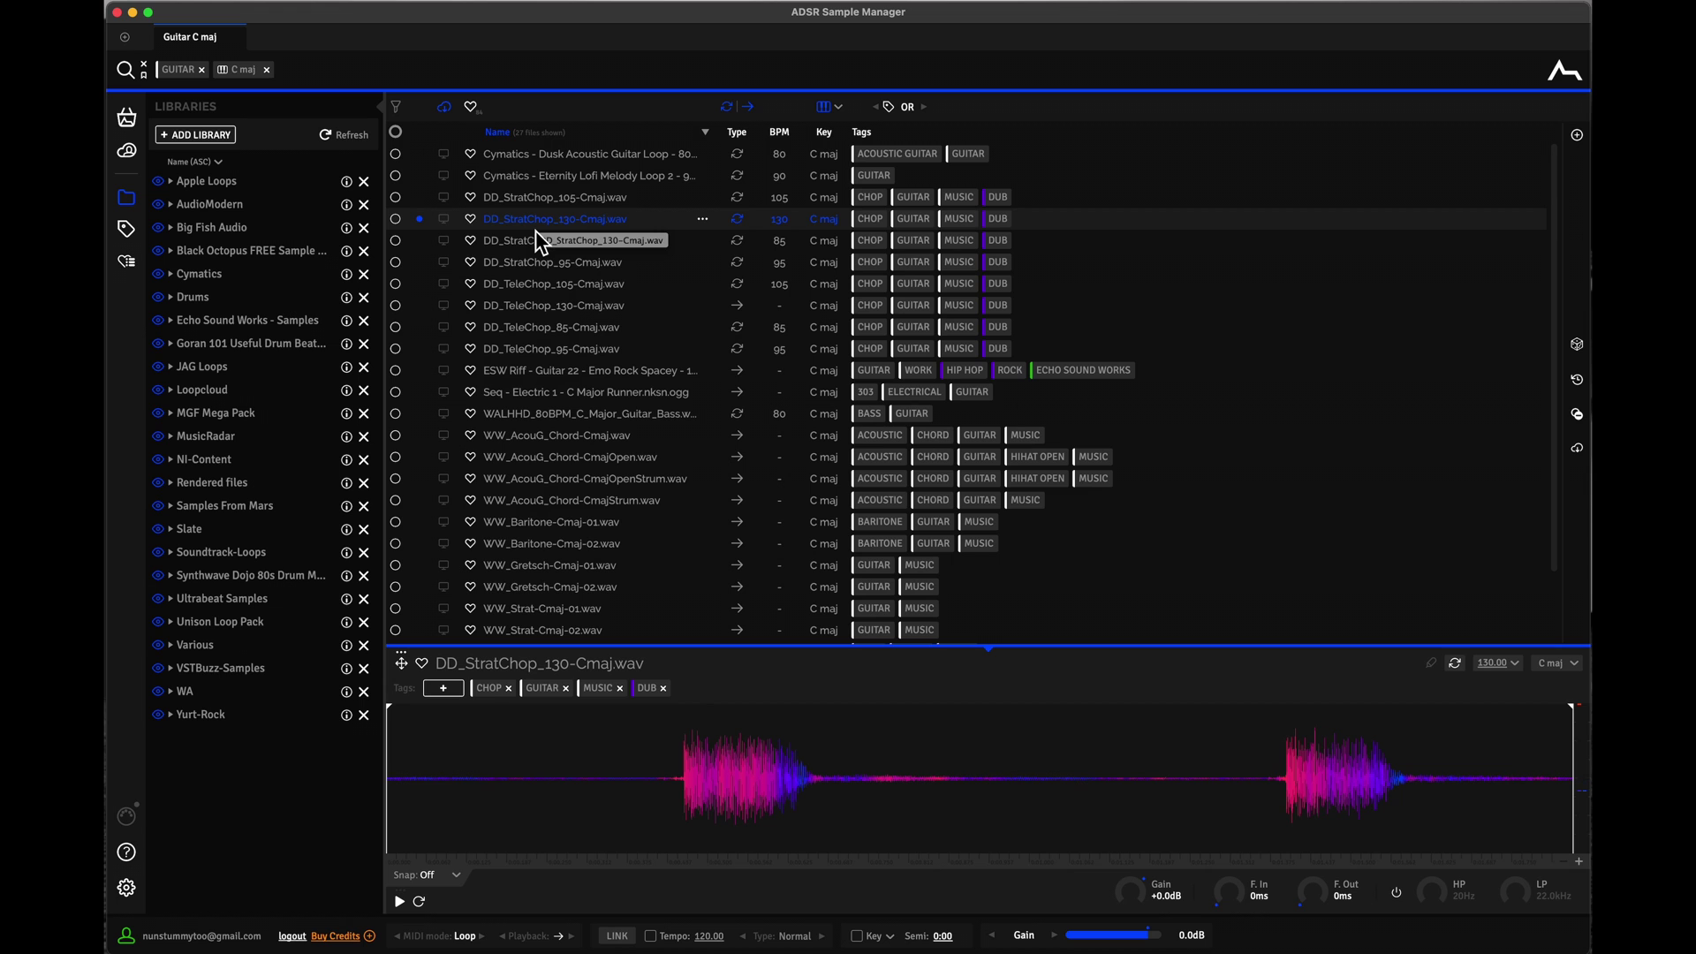
left_click(576, 203)
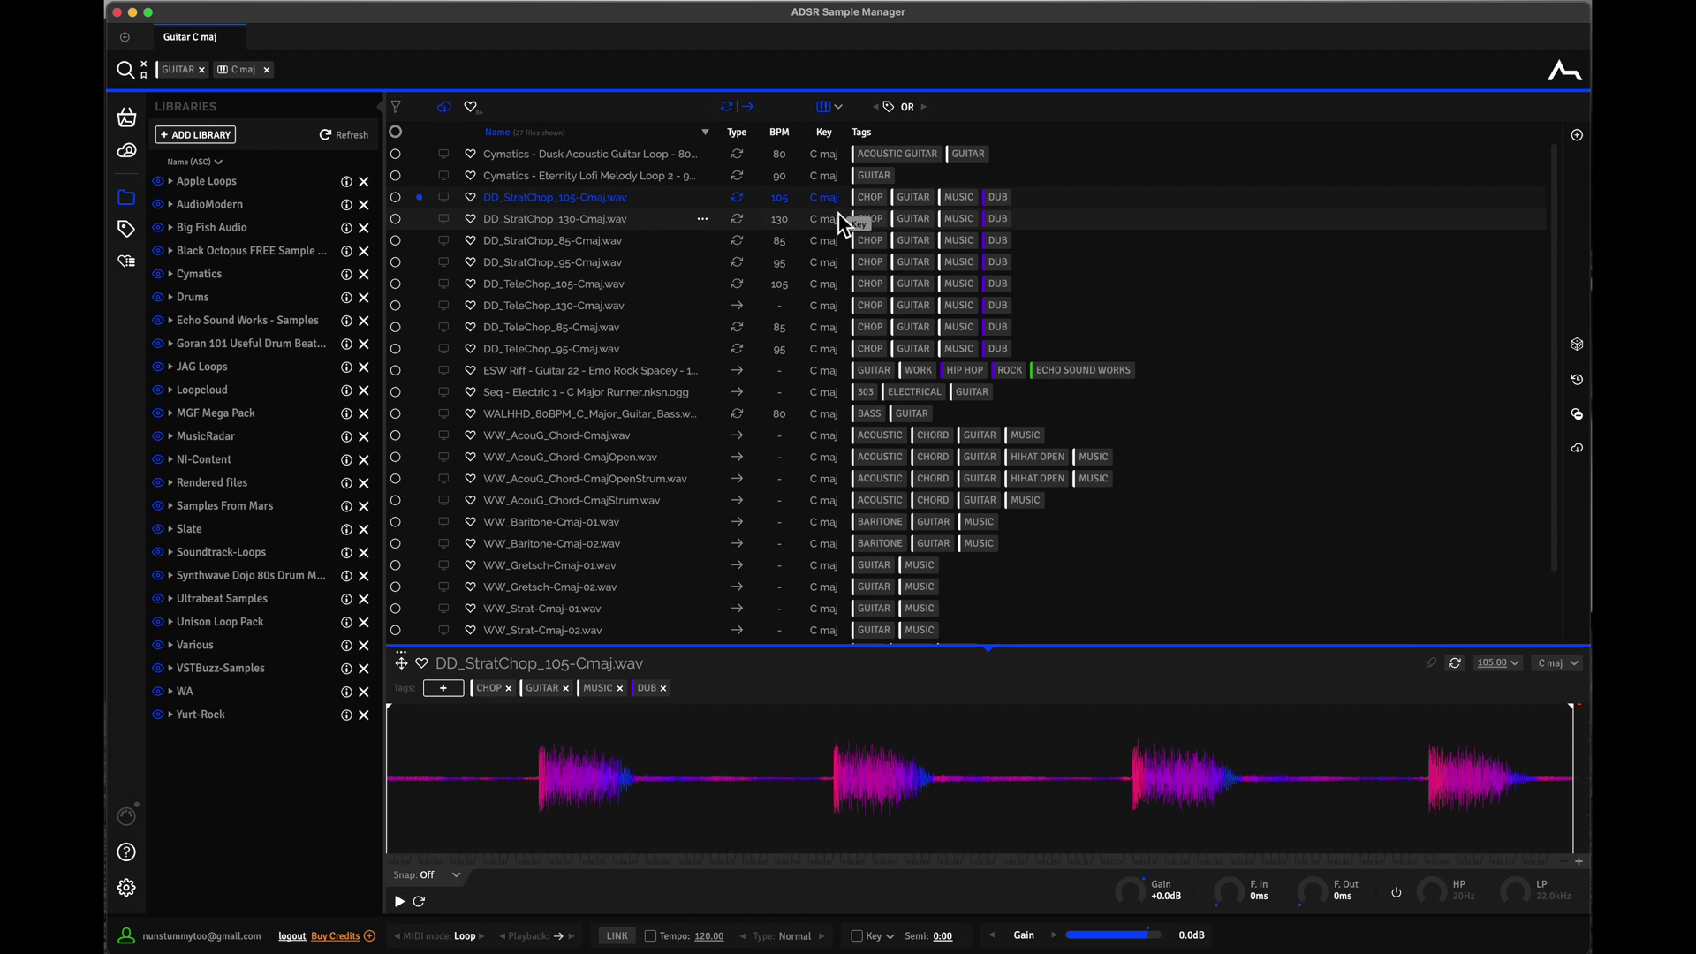
Step: Set the preview key to E and compare DD_StratChop_105-Cmaj.wav in its original and transposed keys
left_click(891, 938)
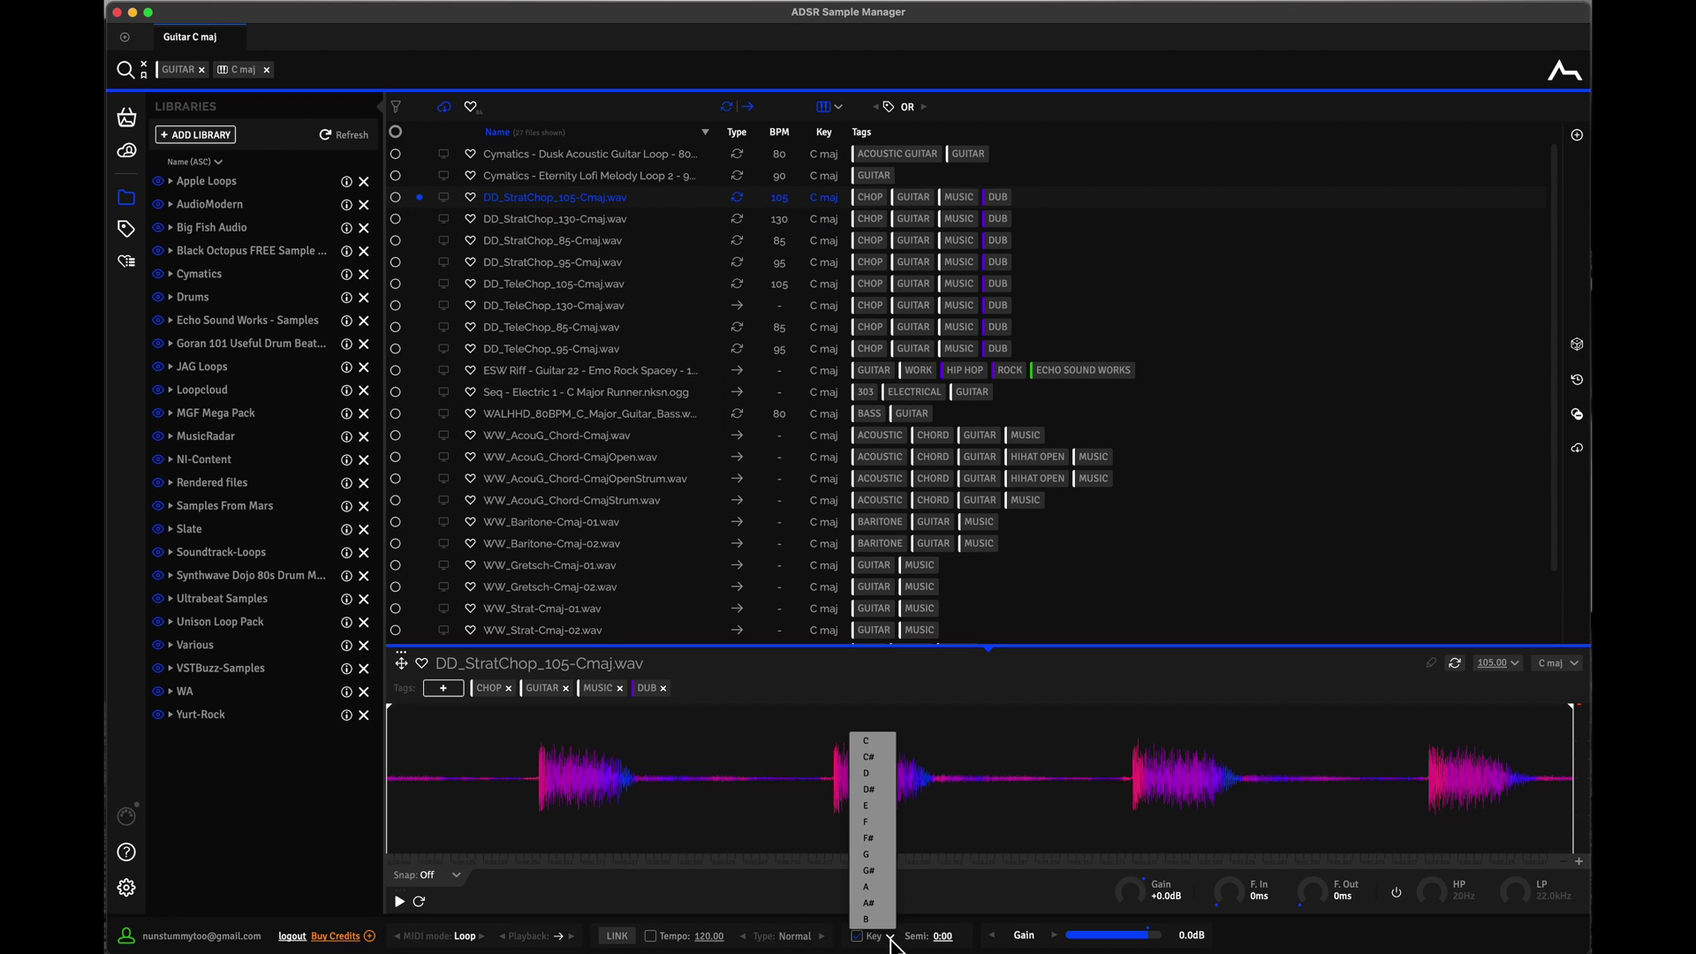
left_click(866, 806)
left_click(399, 901)
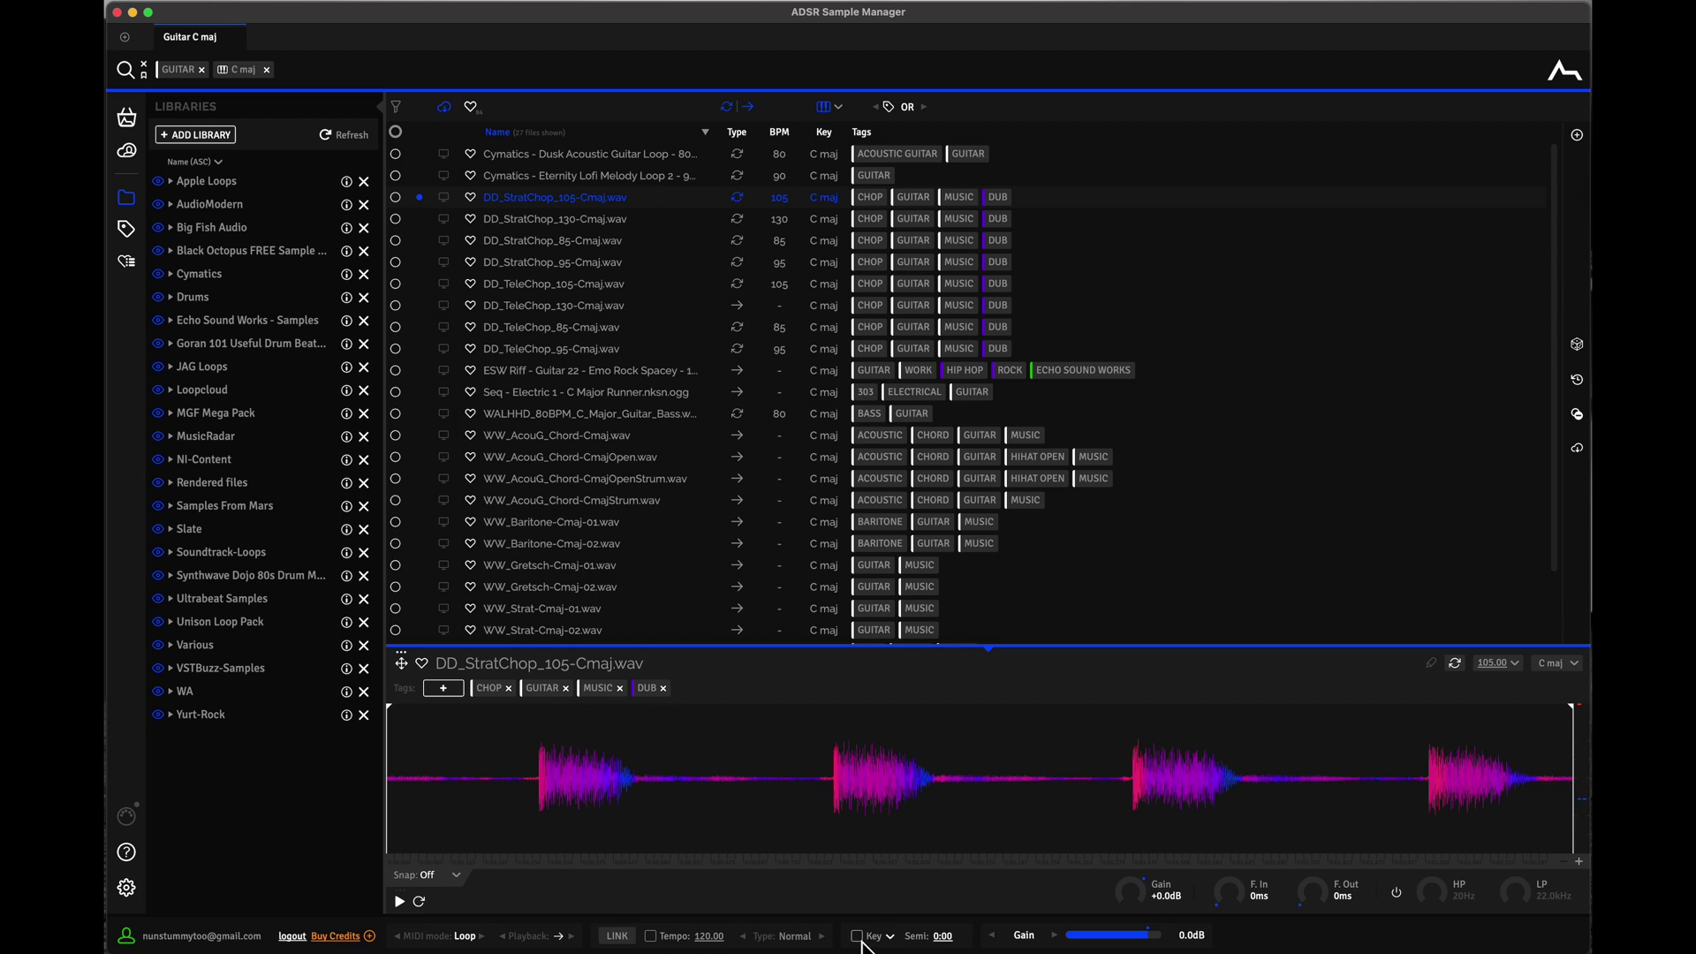
left_click(400, 902)
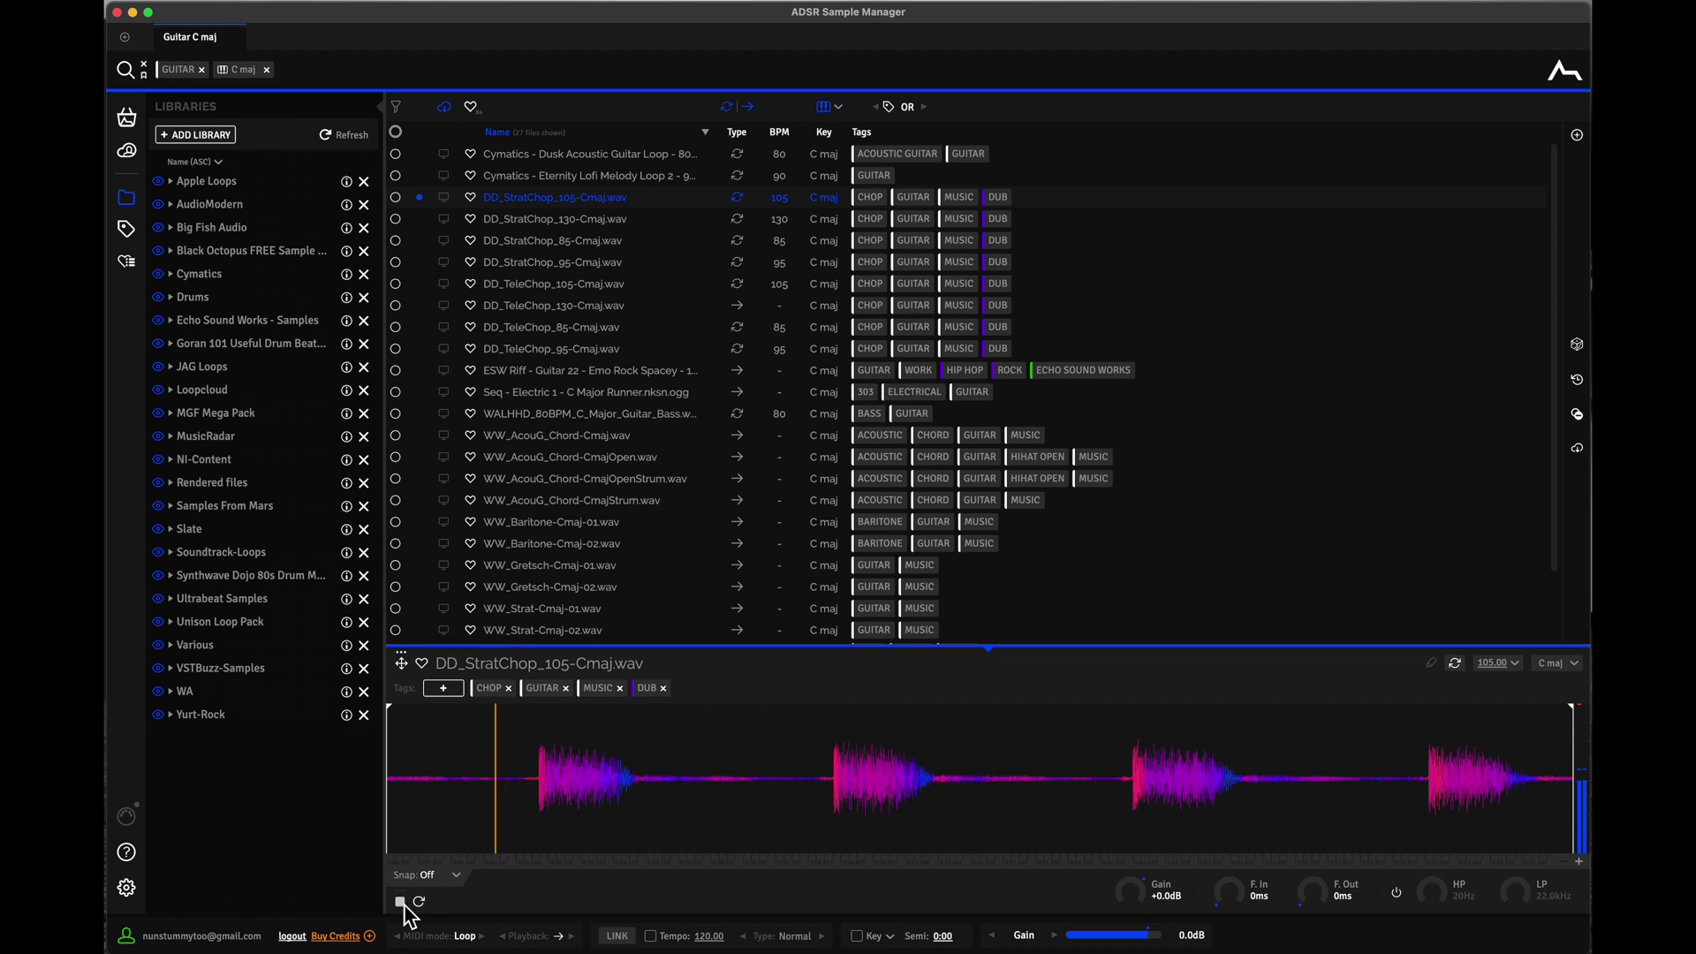
left_click(857, 937)
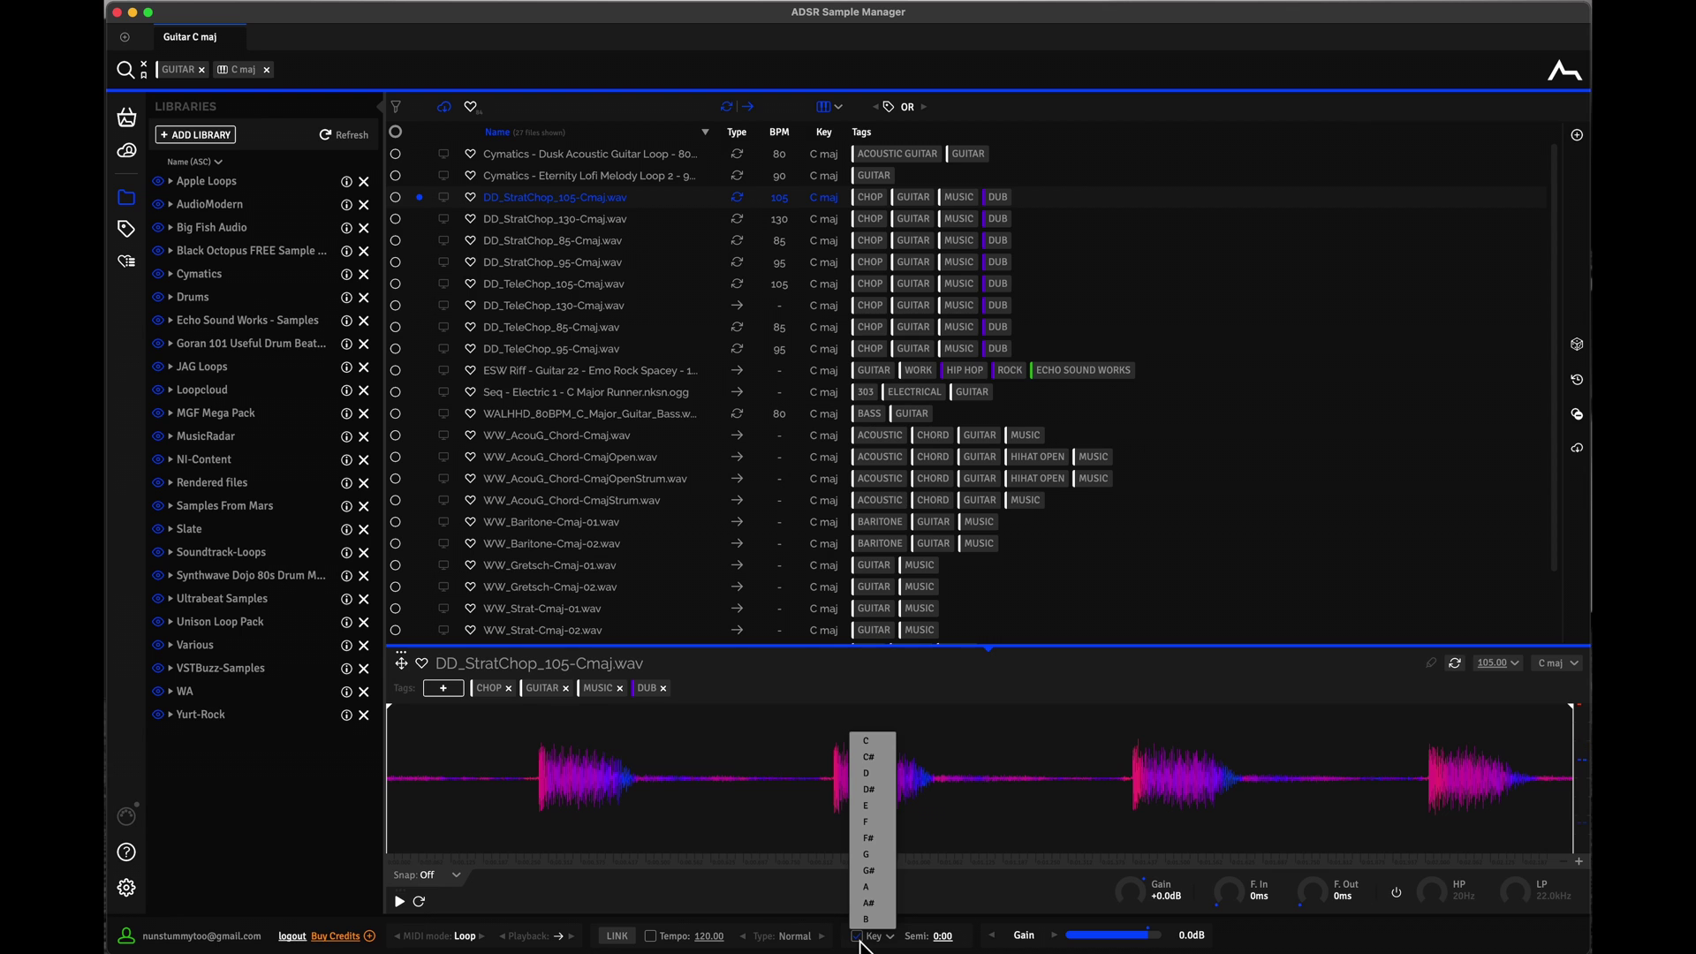
left_click(866, 805)
left_click(401, 903)
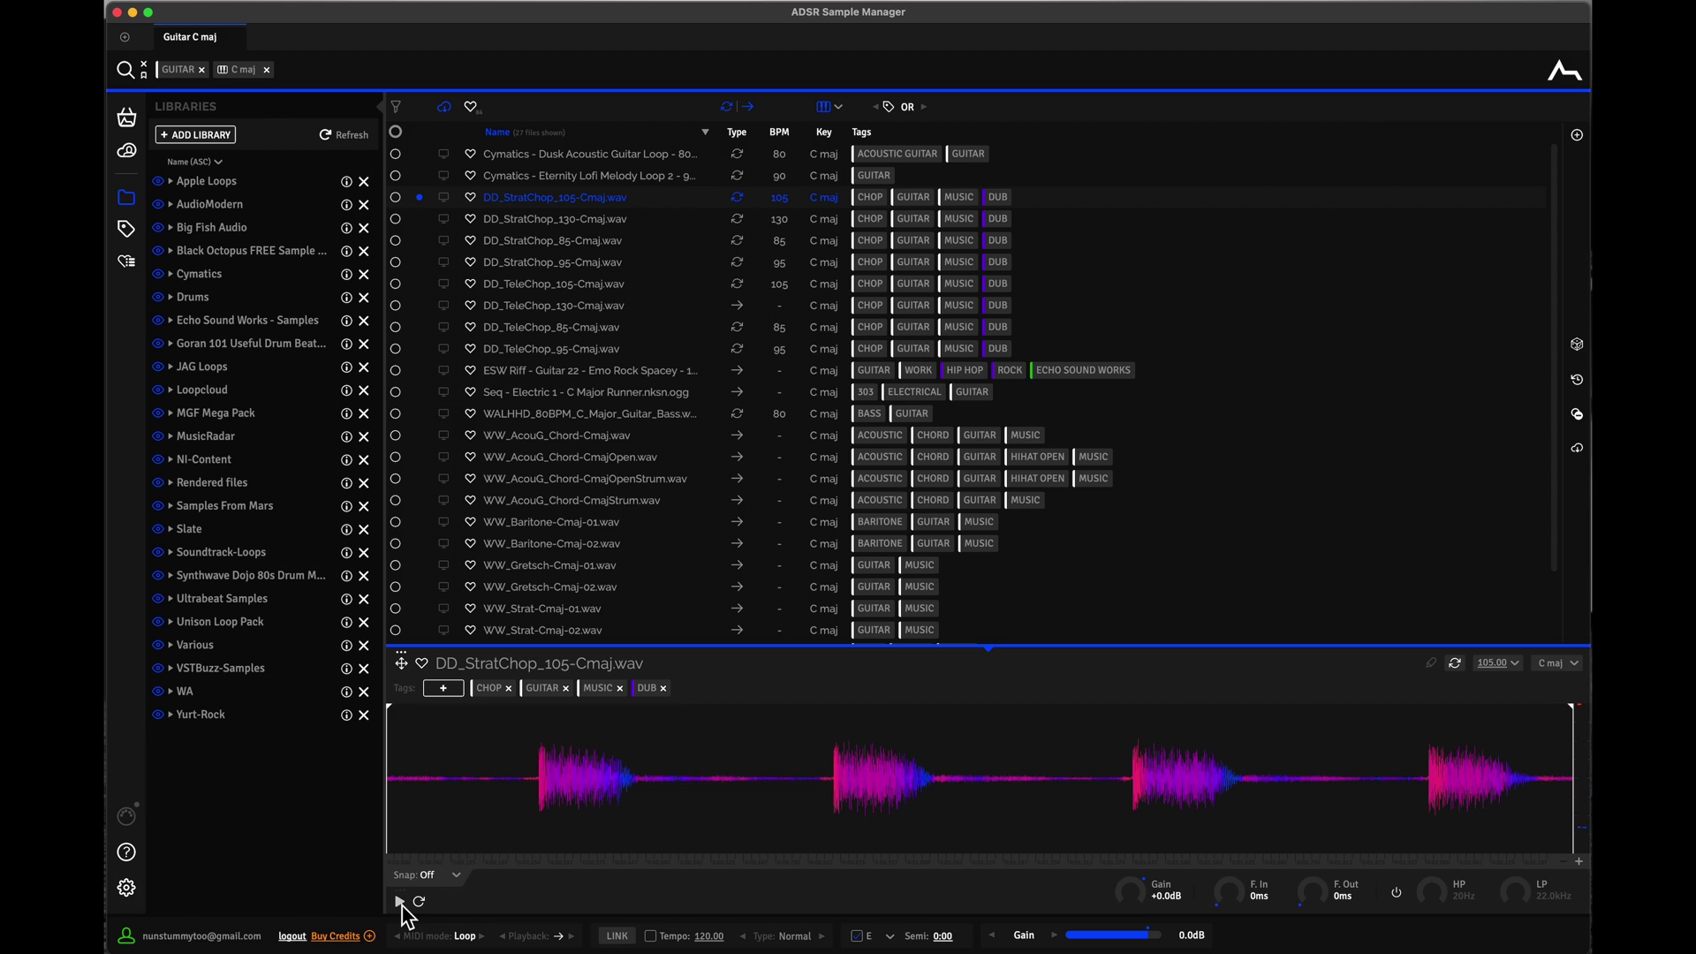
Step: Set the preview key to G and audition DD_StratChop_95-Cmaj.wav with reversed and back-and-forth playback
left_click(890, 938)
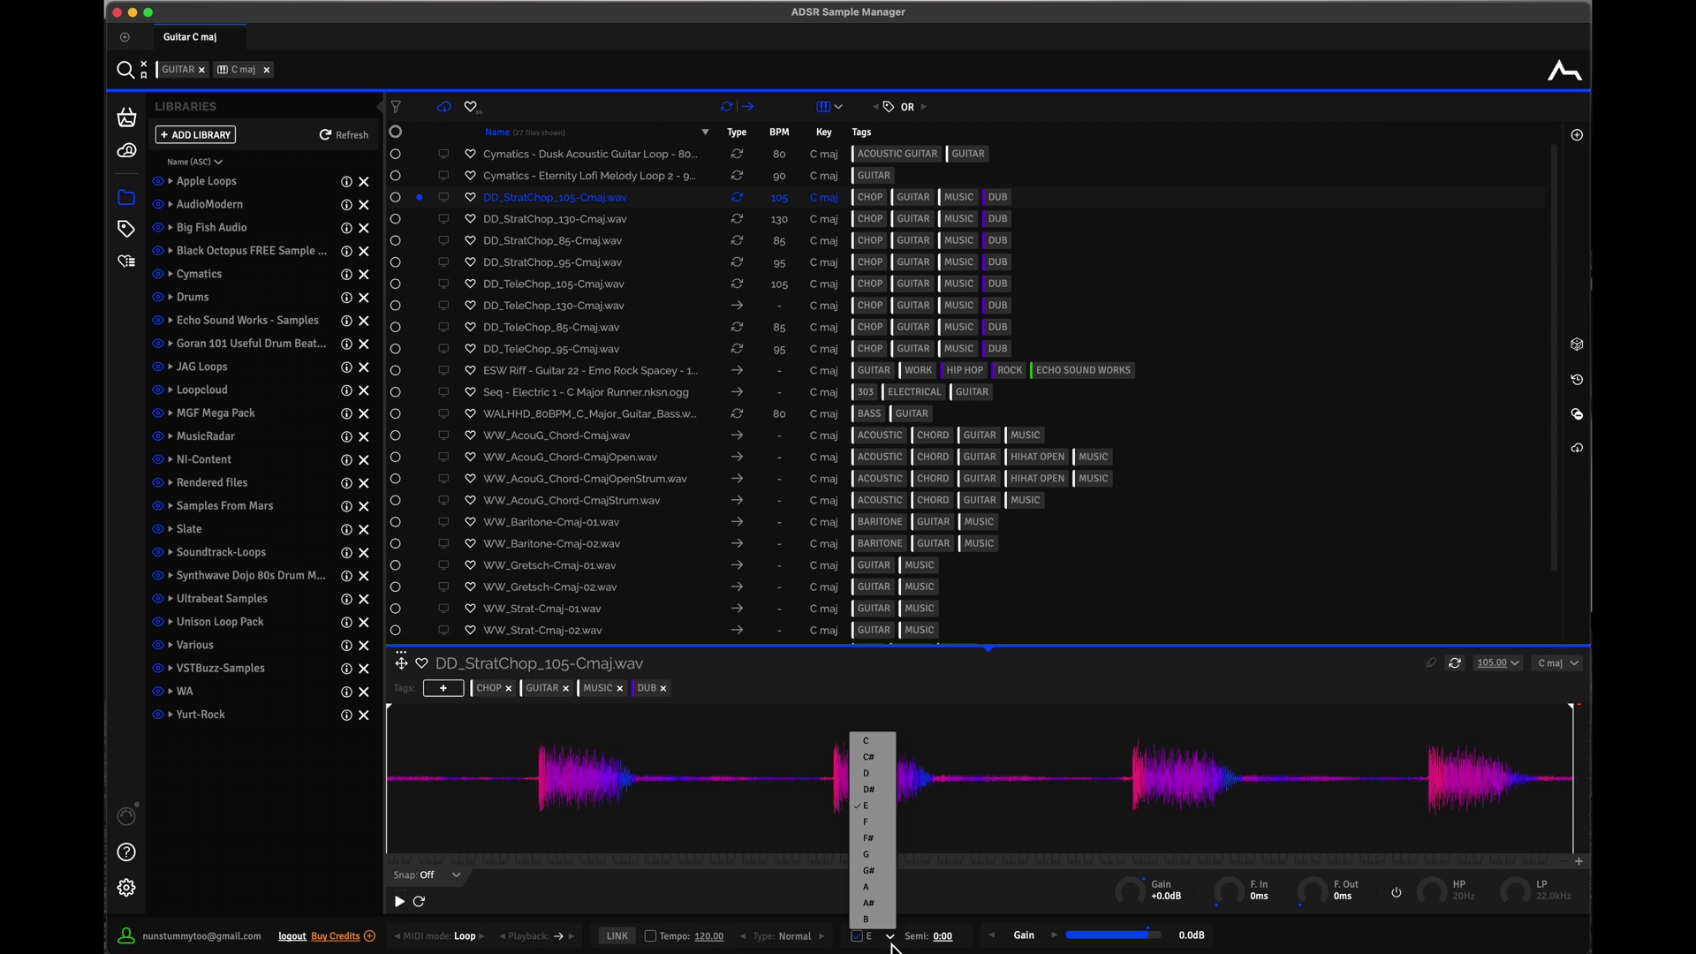
left_click(873, 857)
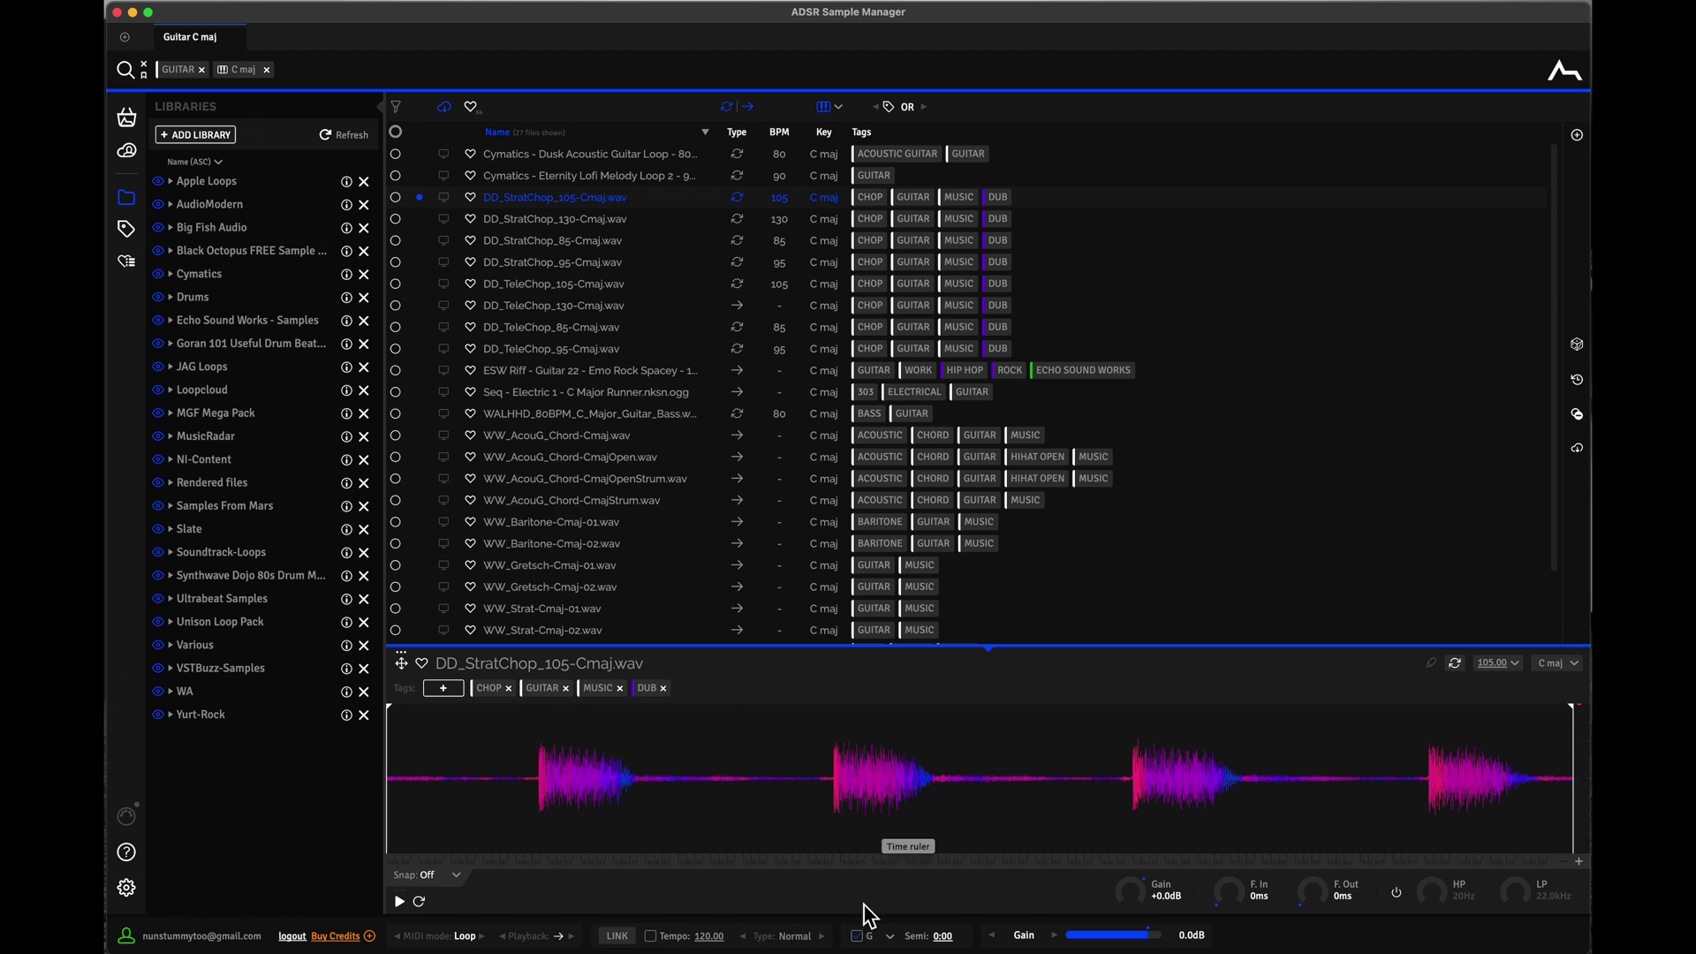
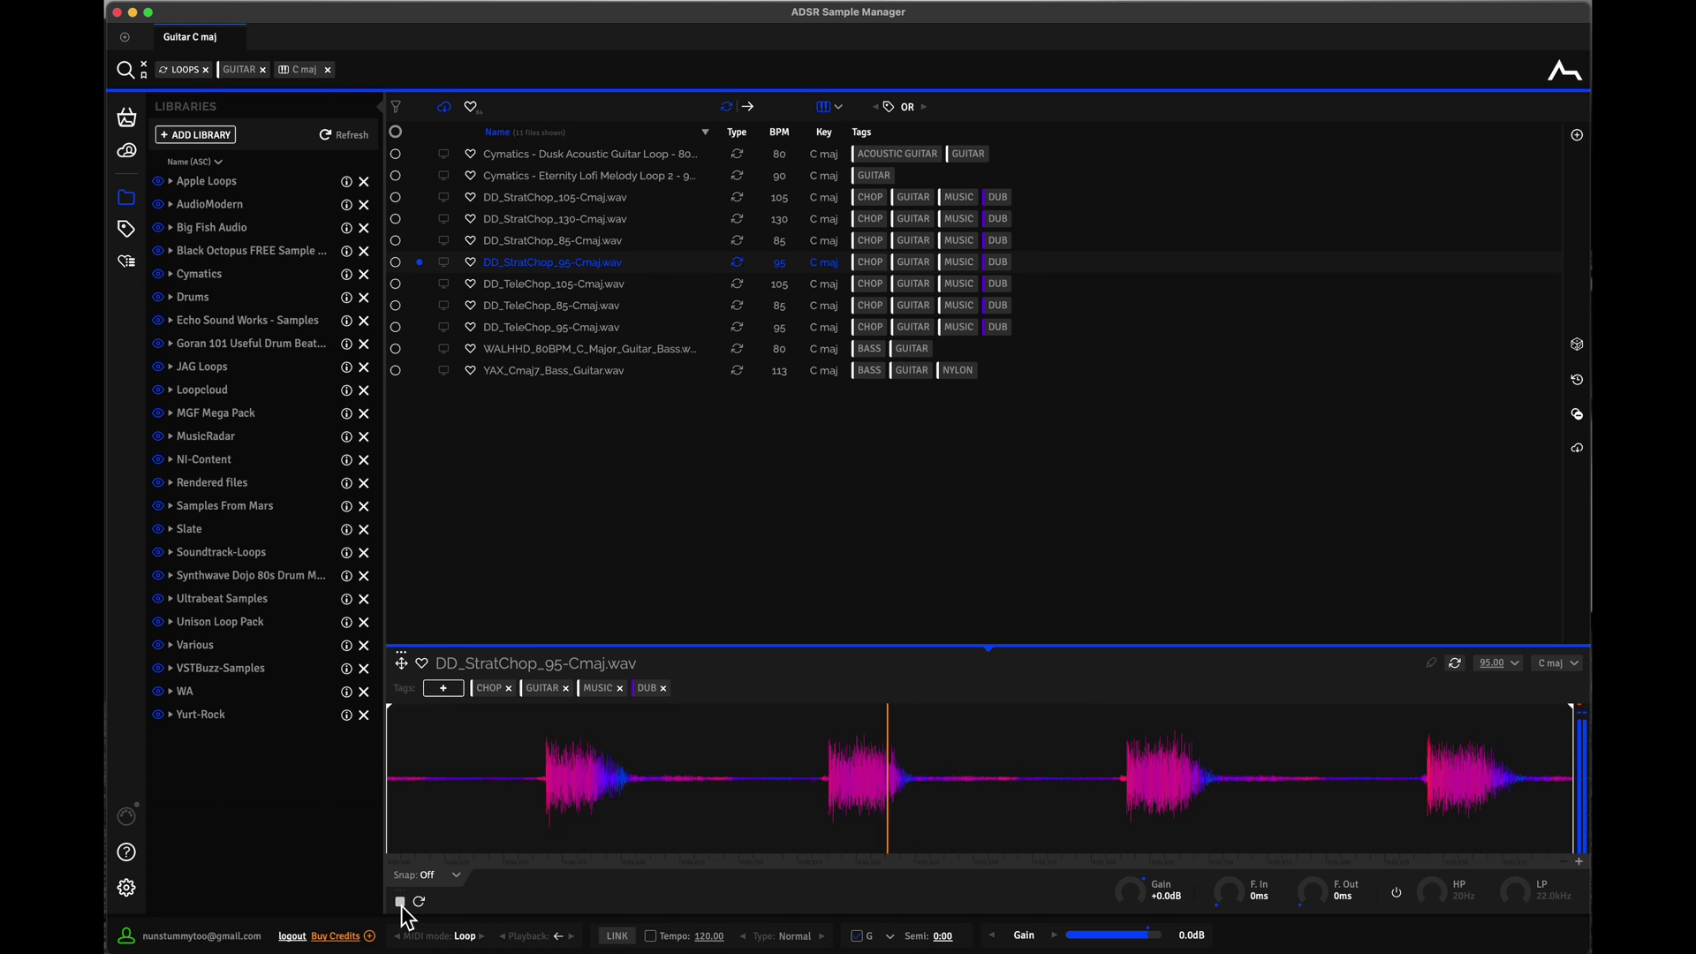
left_click(402, 908)
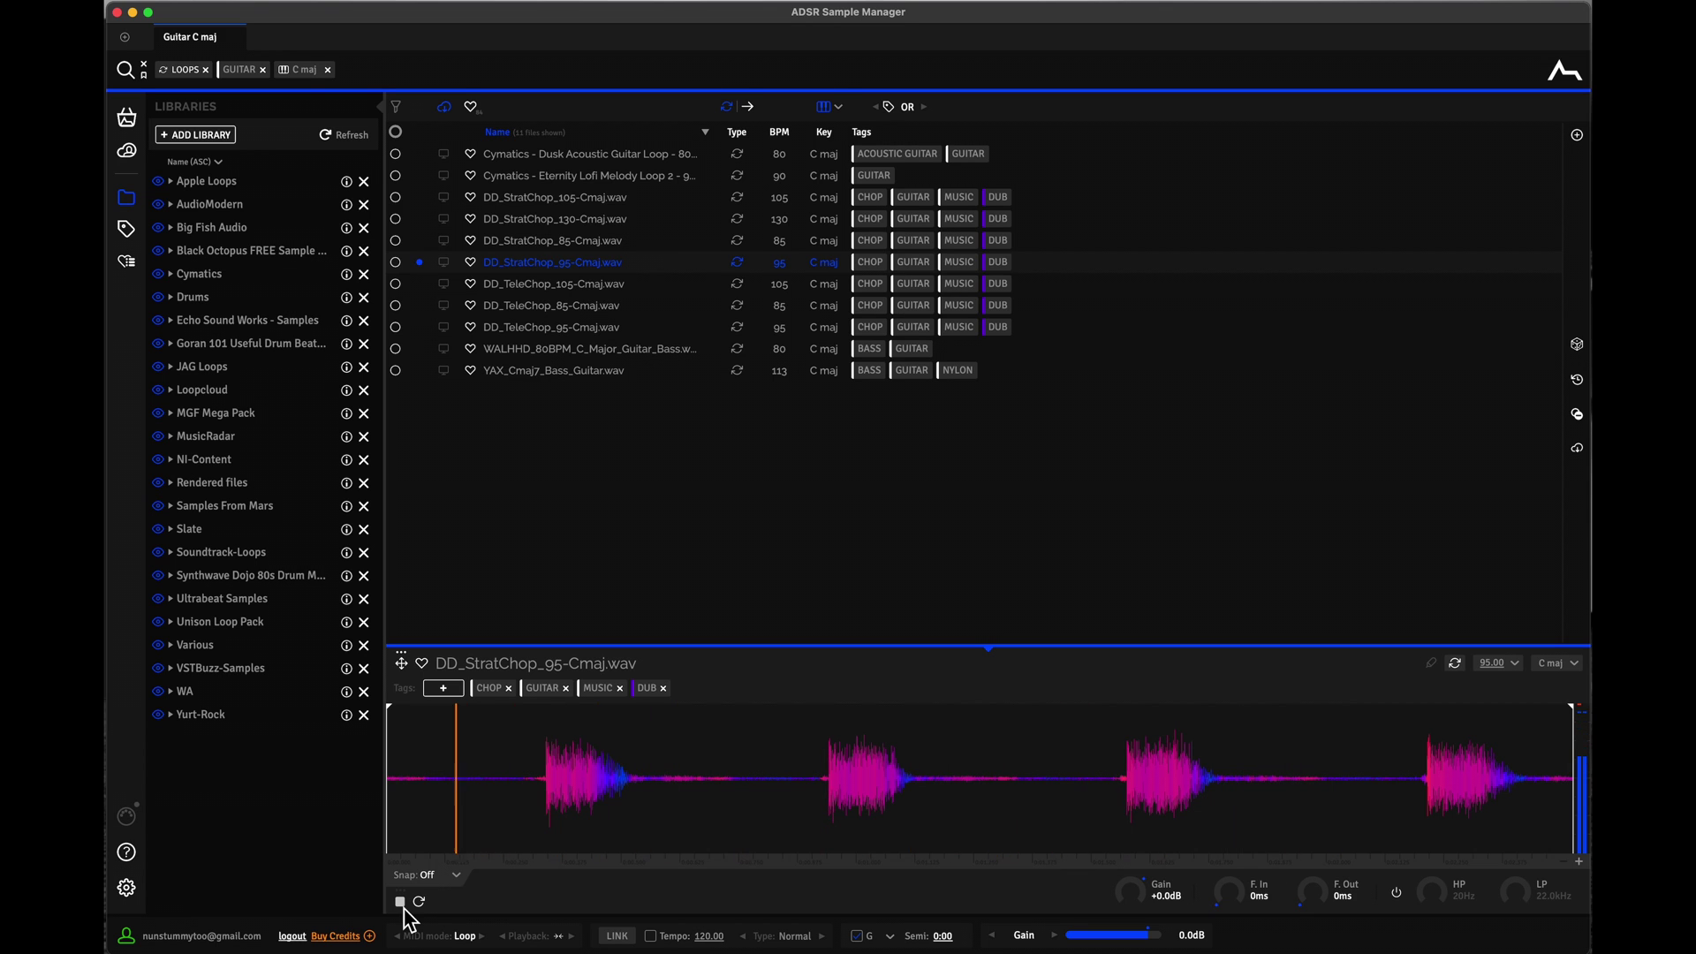
left_click(402, 902)
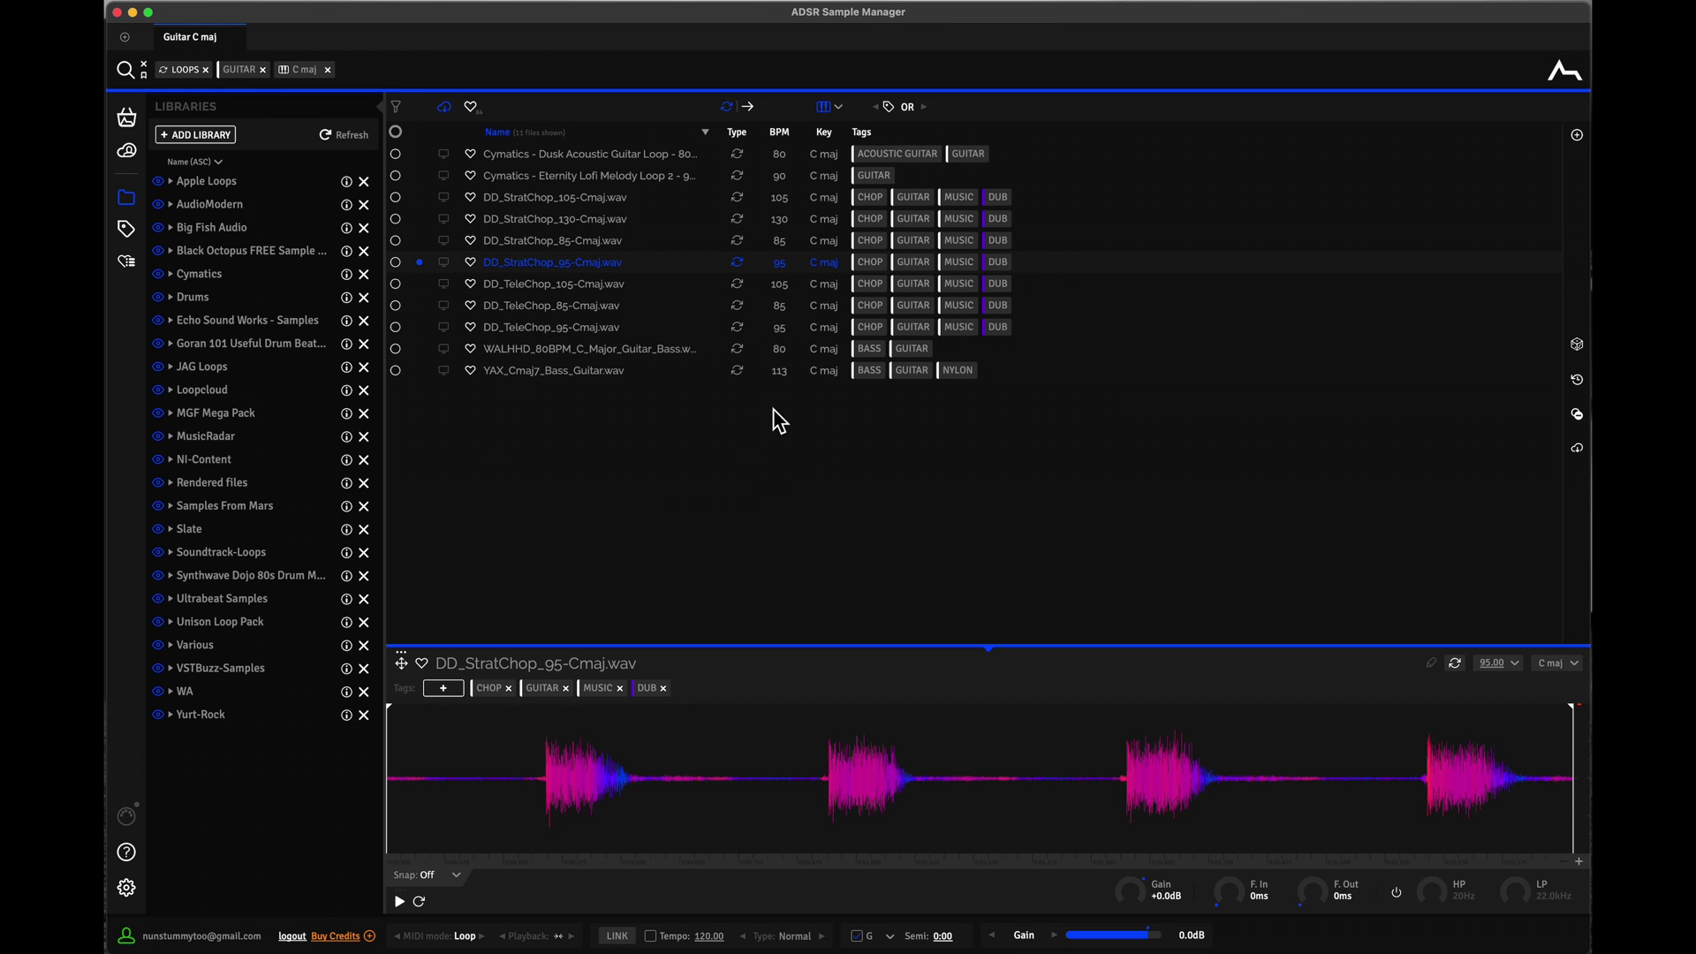
Step: Audition the Cymatics Dusk Acoustic Guitar Loop and reset its tempo
left_click(781, 157)
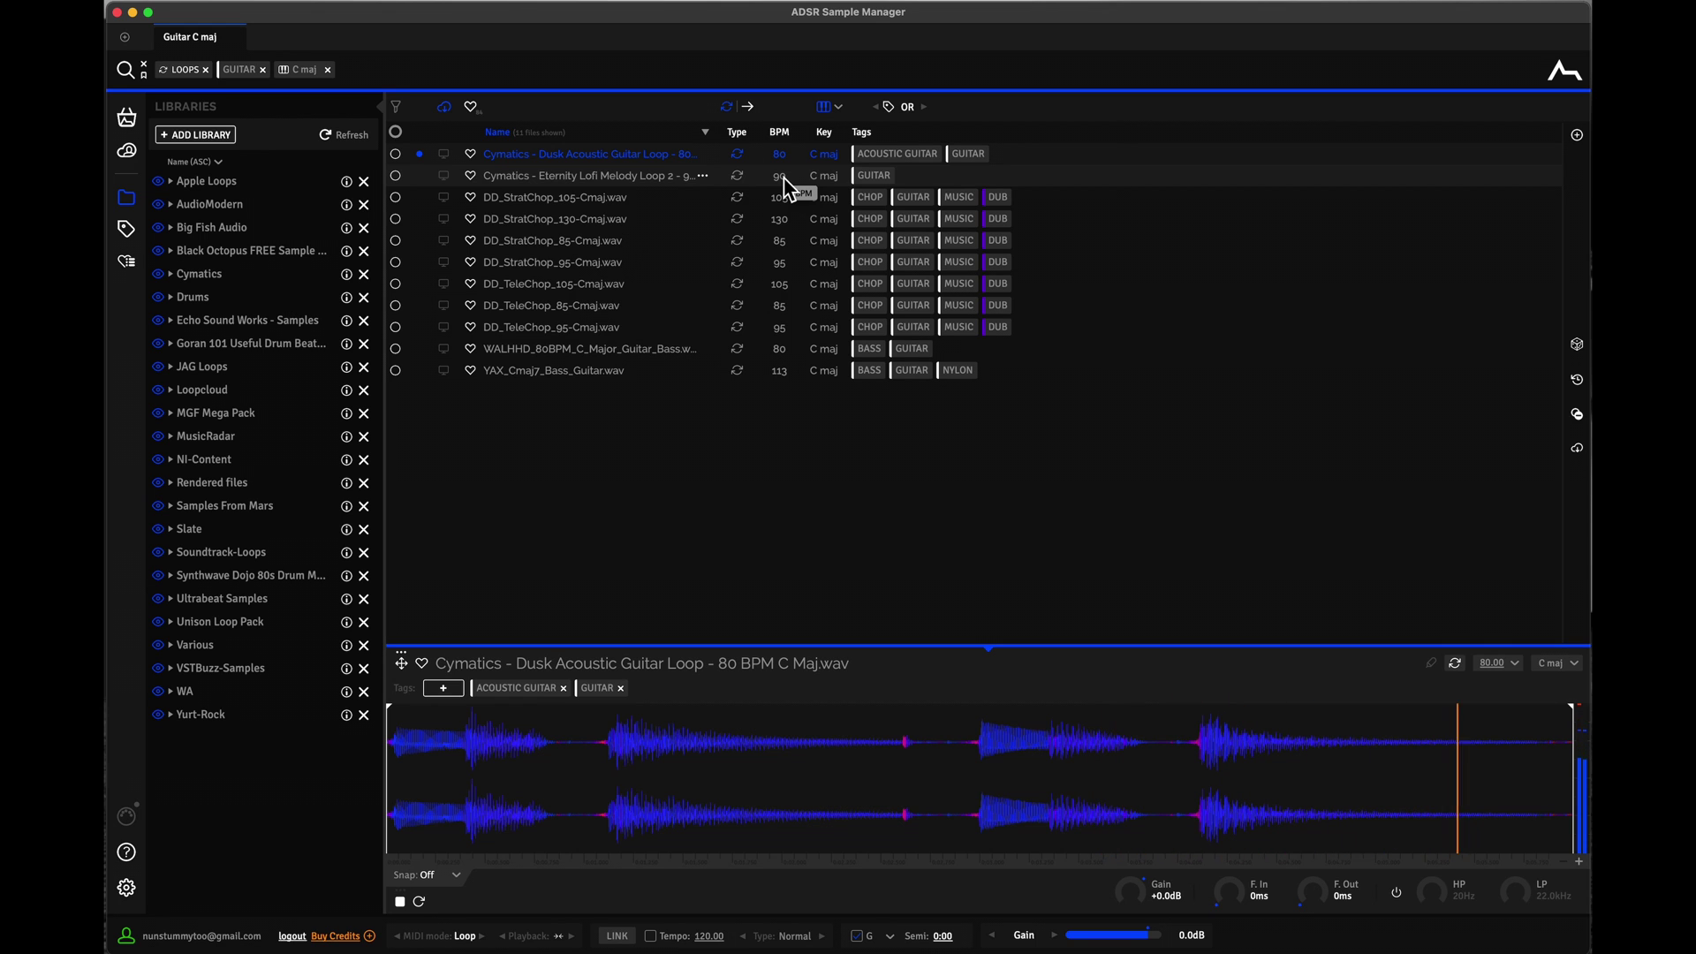
left_click(1500, 663)
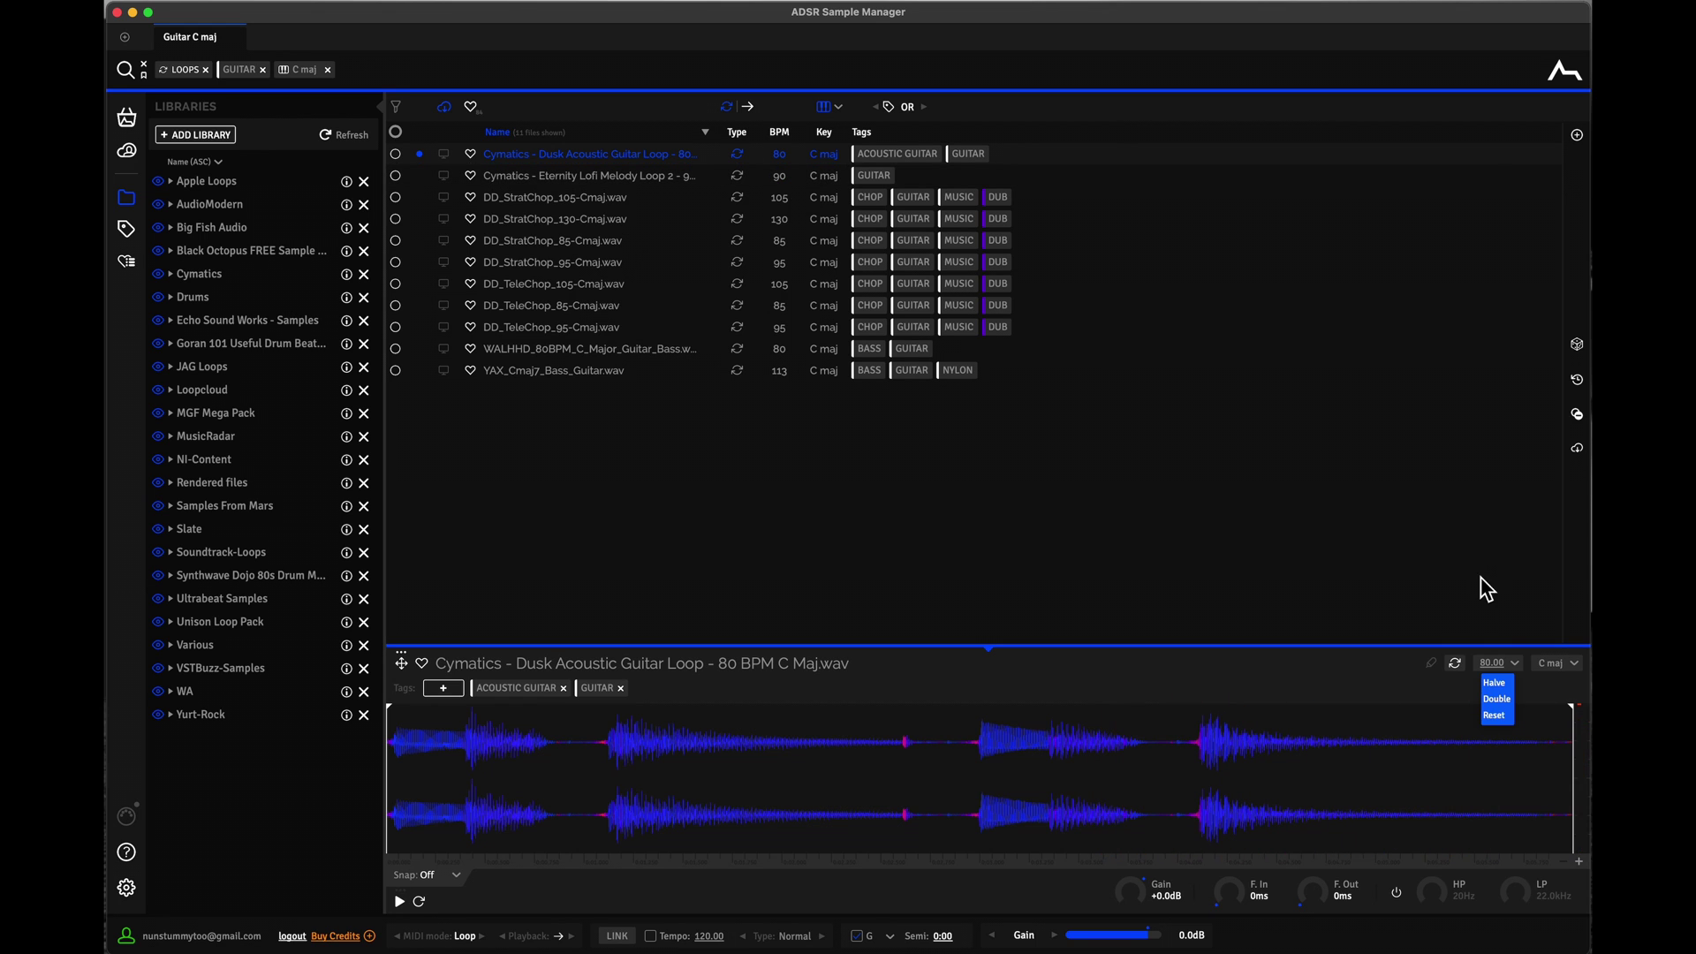
left_click(1500, 717)
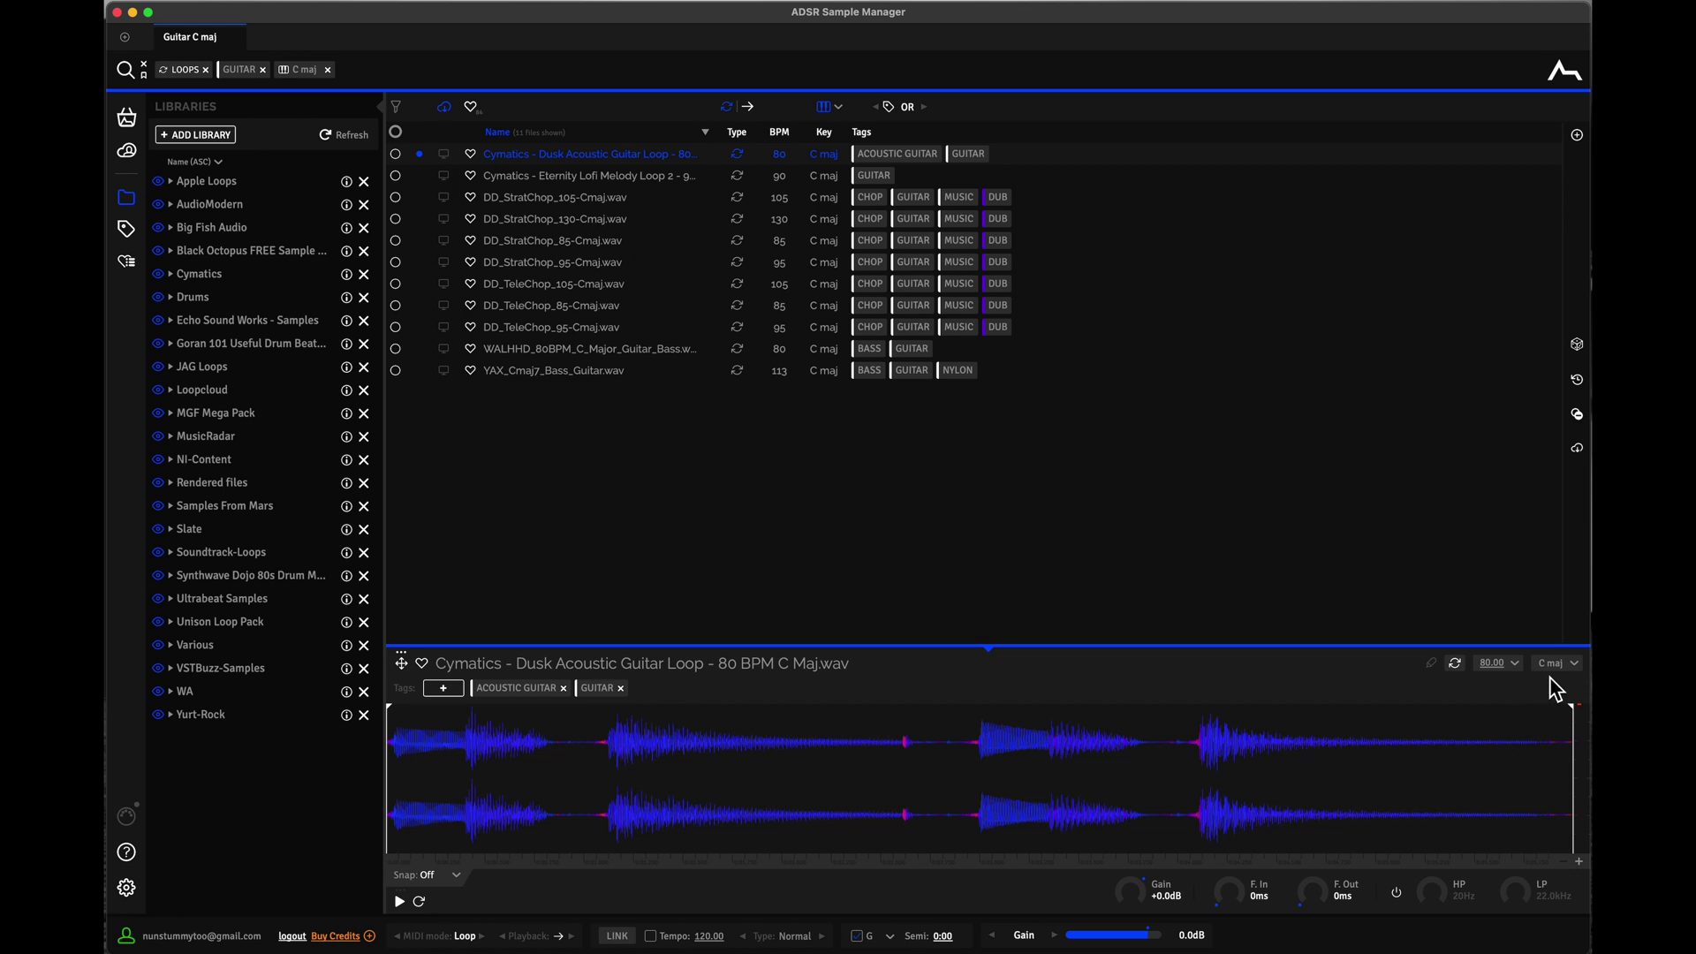
Step: Clear the preview key and audition the Cymatics Dusk Acoustic Guitar Loop in its original key
left_click(856, 936)
left_click(856, 938)
left_click(858, 942)
left_click(400, 901)
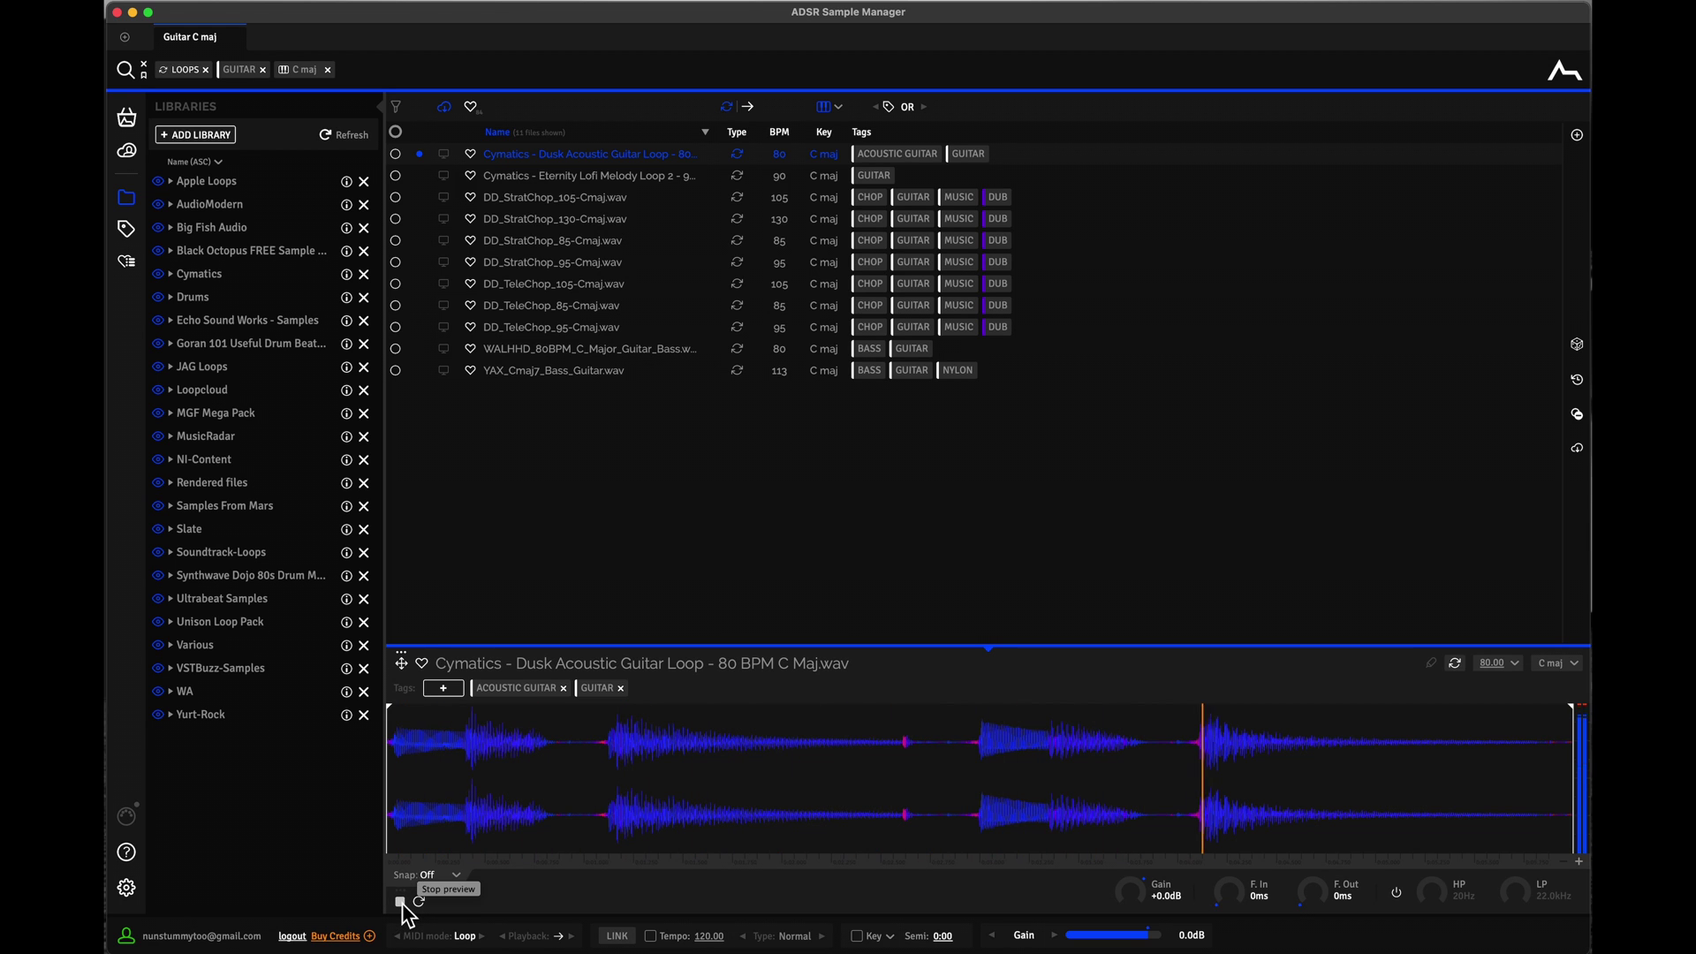
left_click(402, 903)
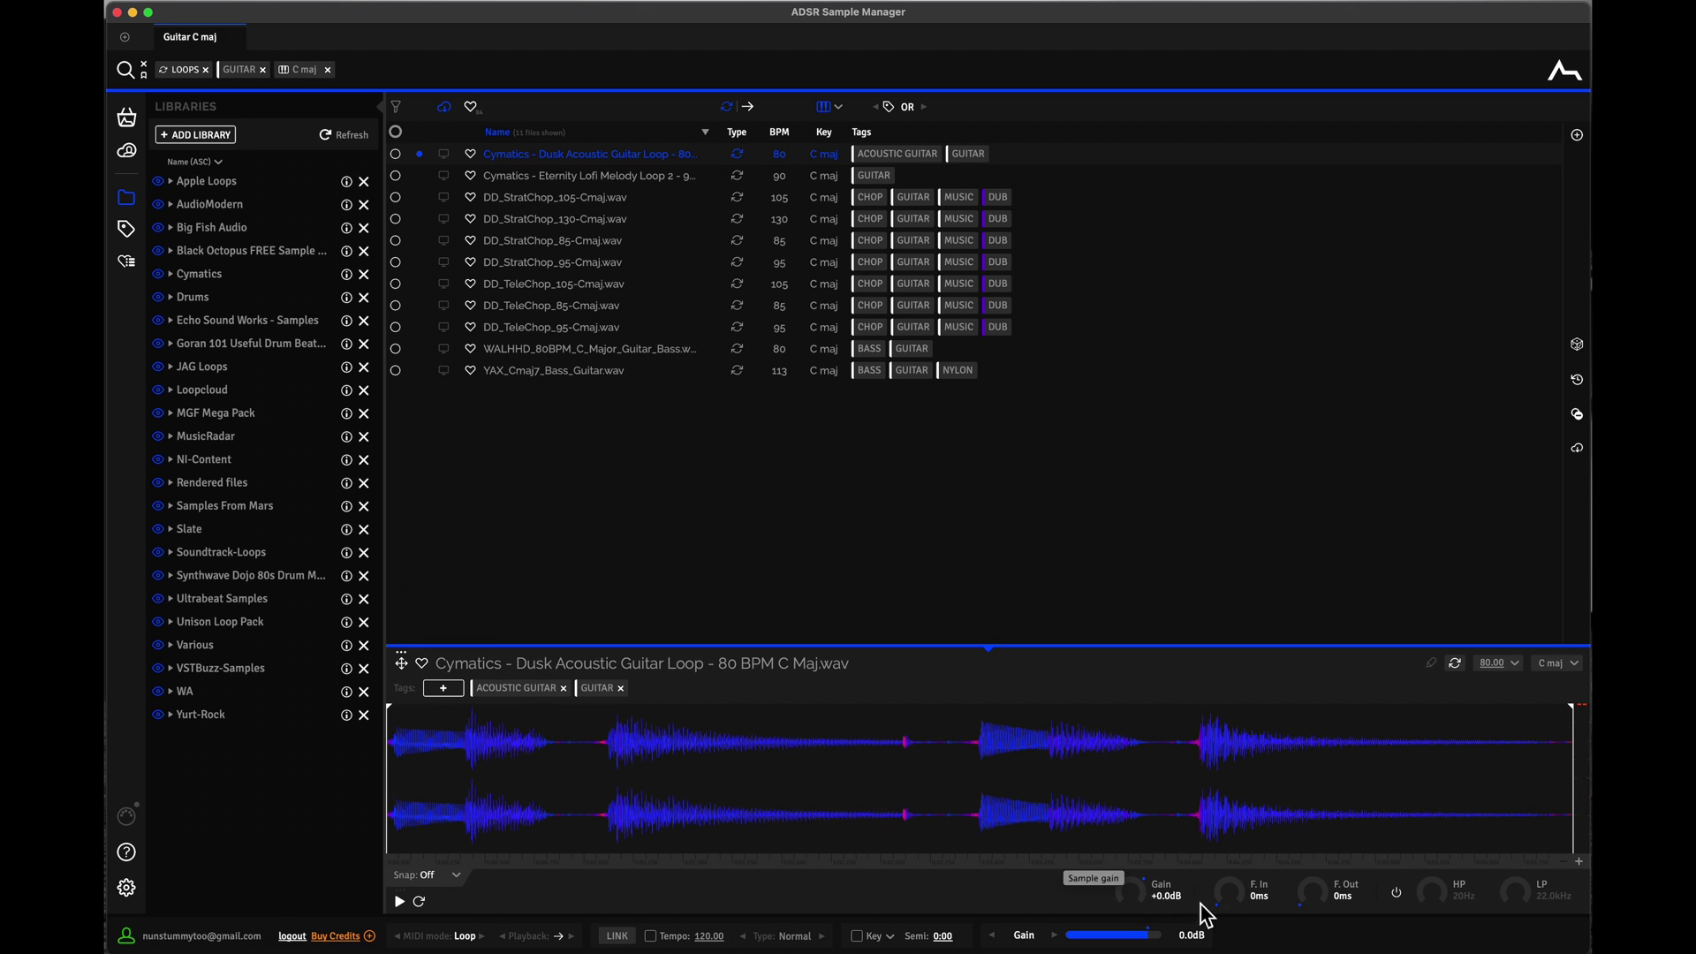
Step: Raise the loop's sample gain to +1.5 dB and try the fade-in and high-pass filter controls
left_click_drag(1140, 907, 1134, 896)
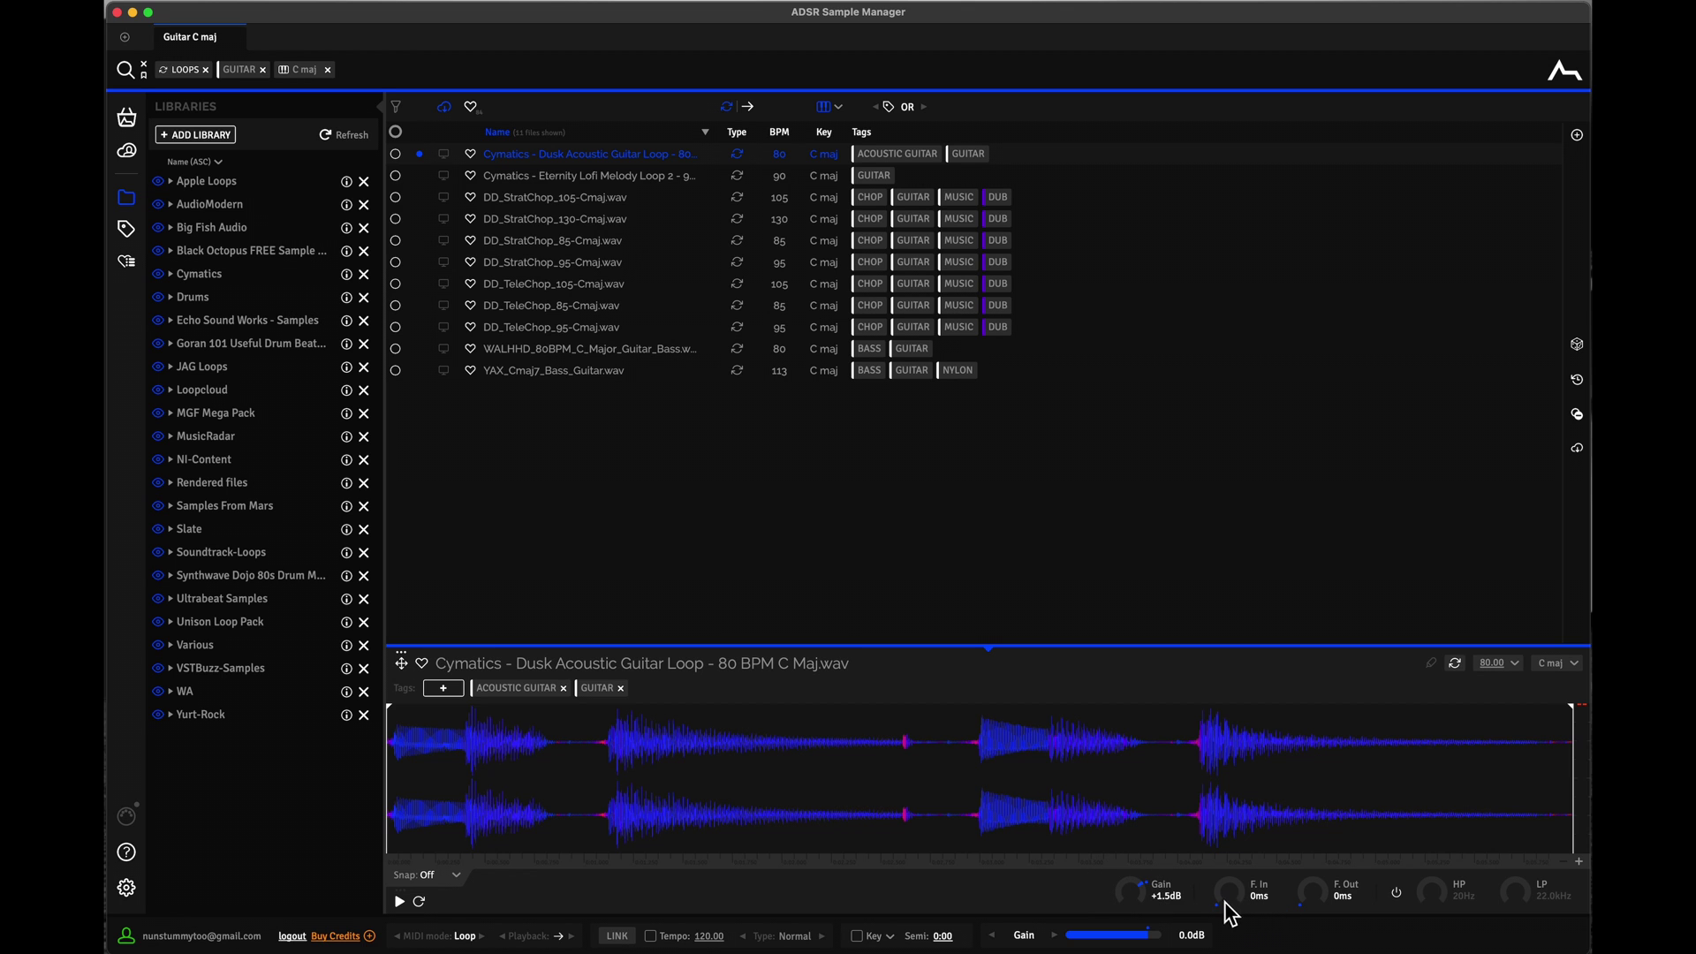
left_click_drag(1222, 902, 1235, 871)
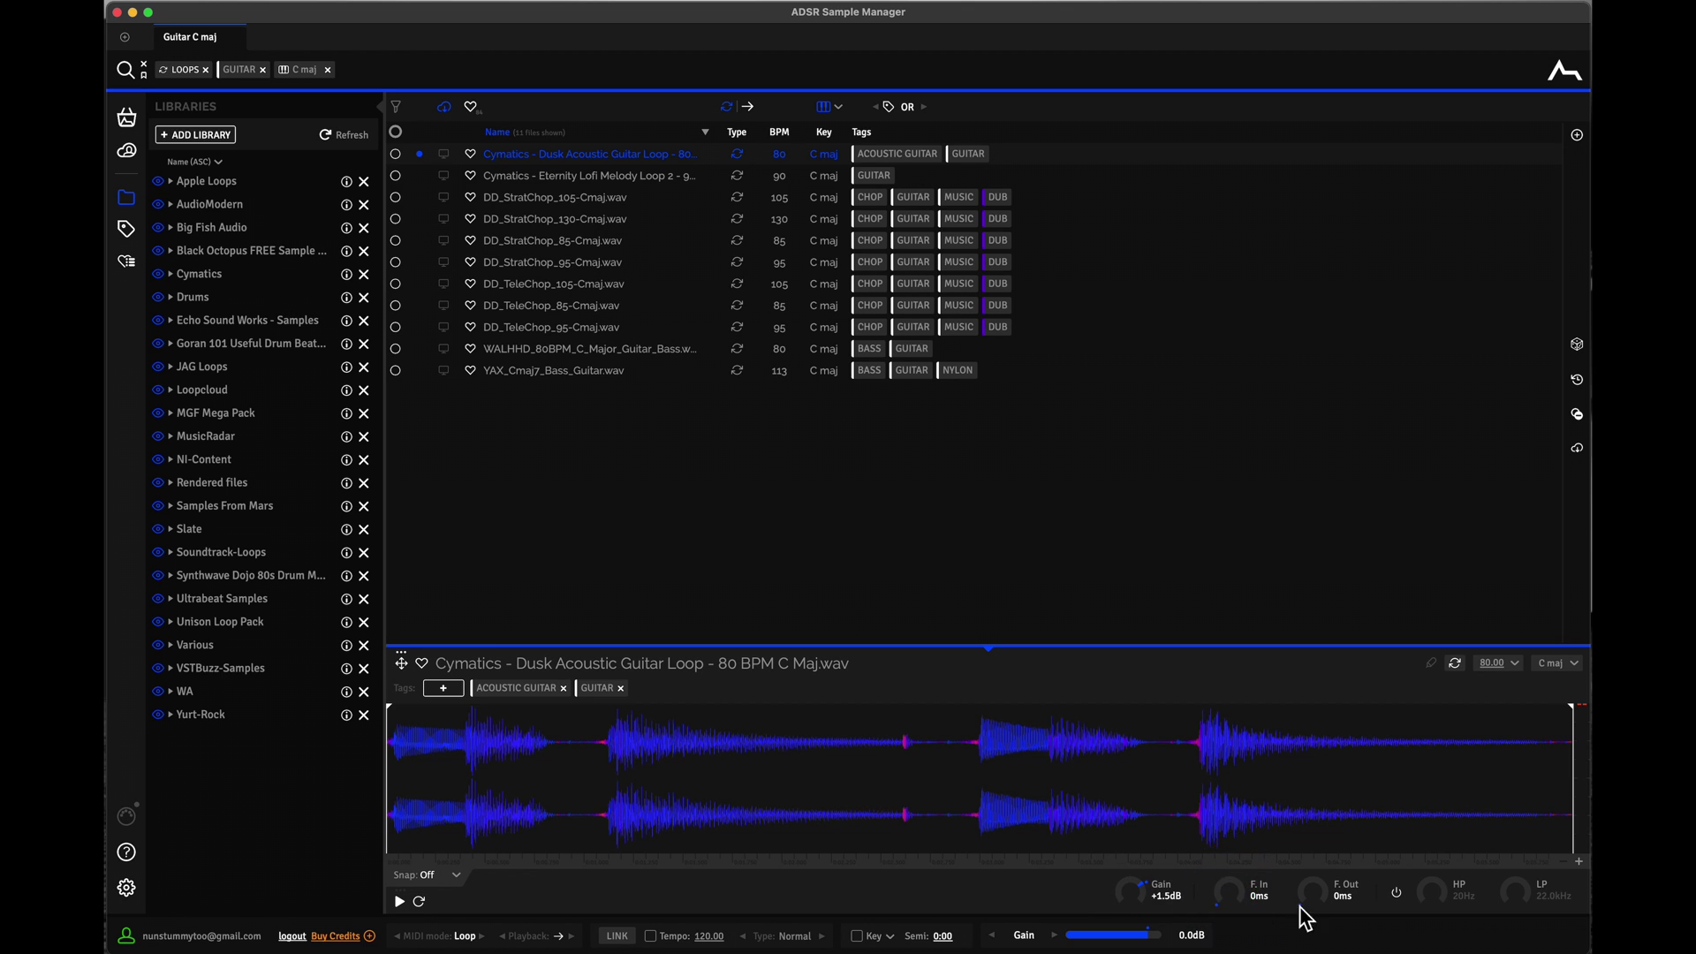
left_click(1429, 882)
Step: Set the preview key to E for the Cymatics Dusk Acoustic Guitar Loop
left_click(856, 935)
left_click(873, 935)
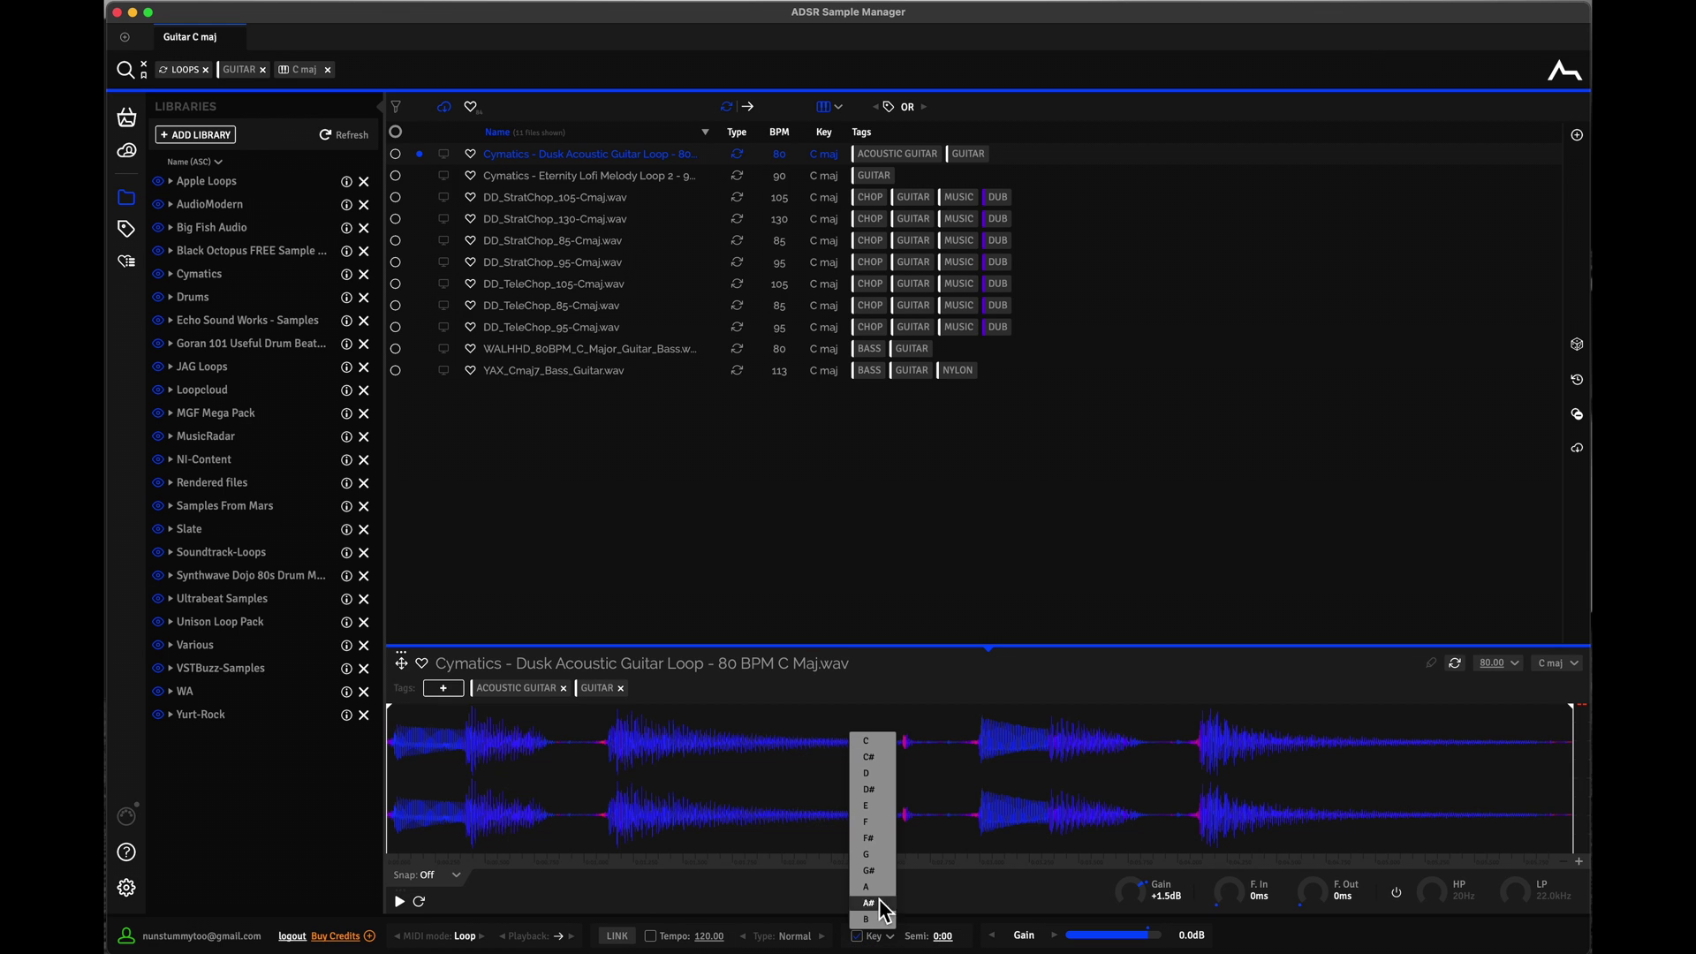
left_click(872, 807)
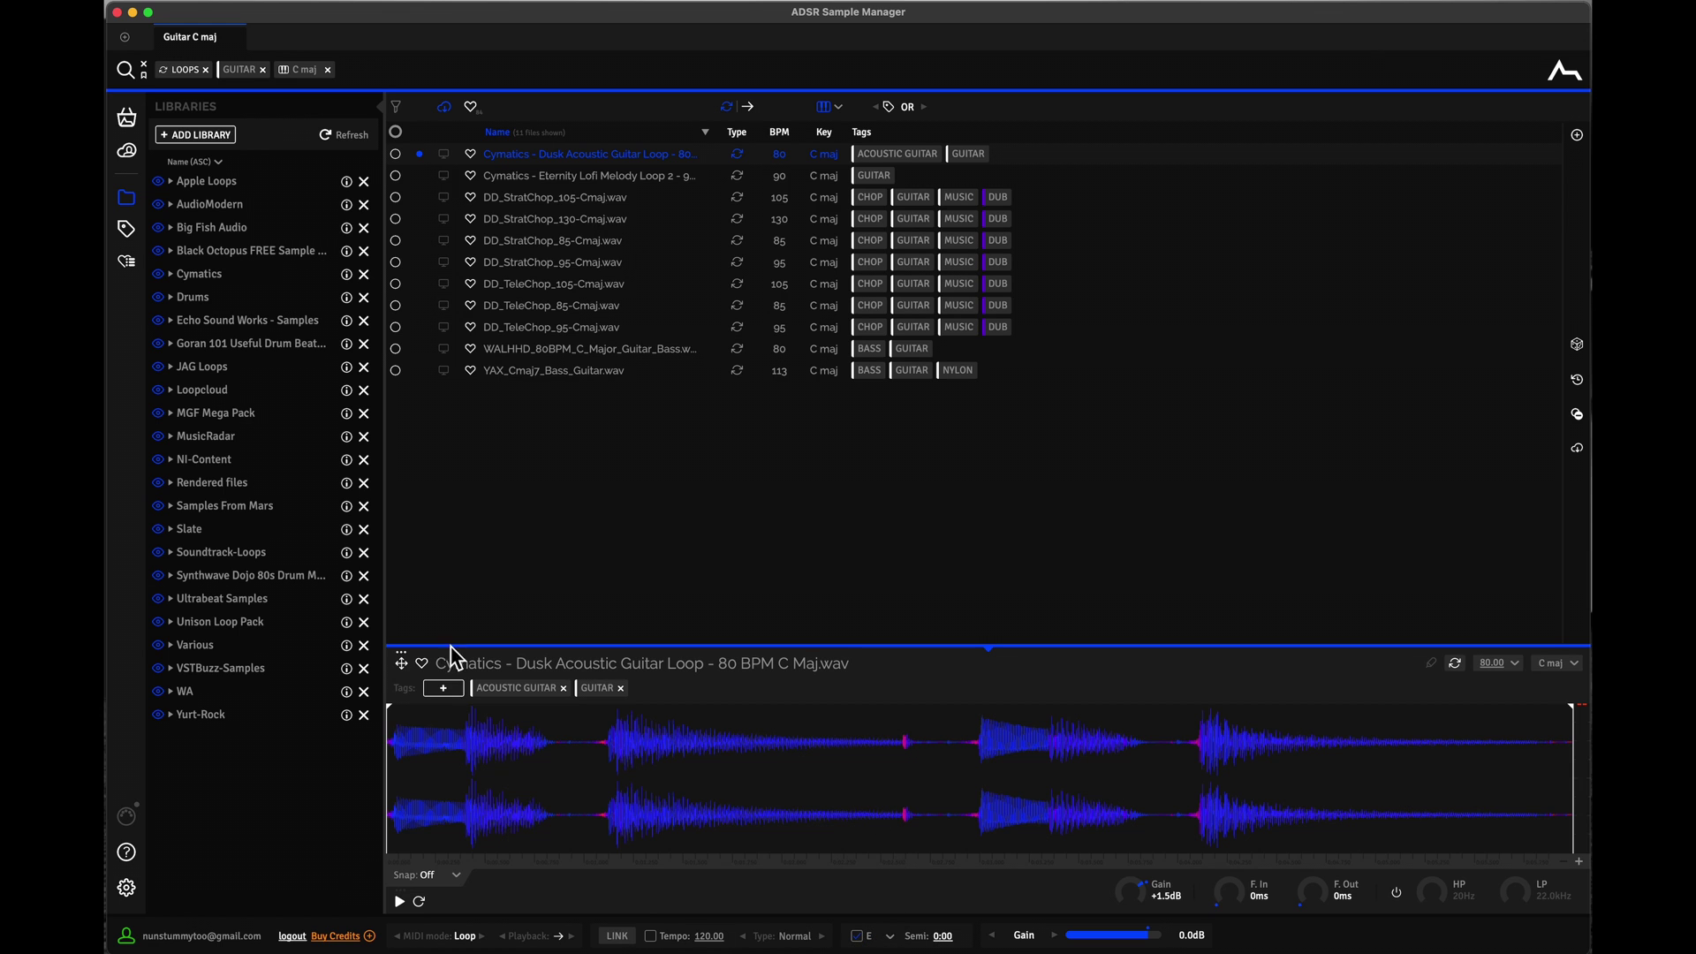
left_click(403, 656)
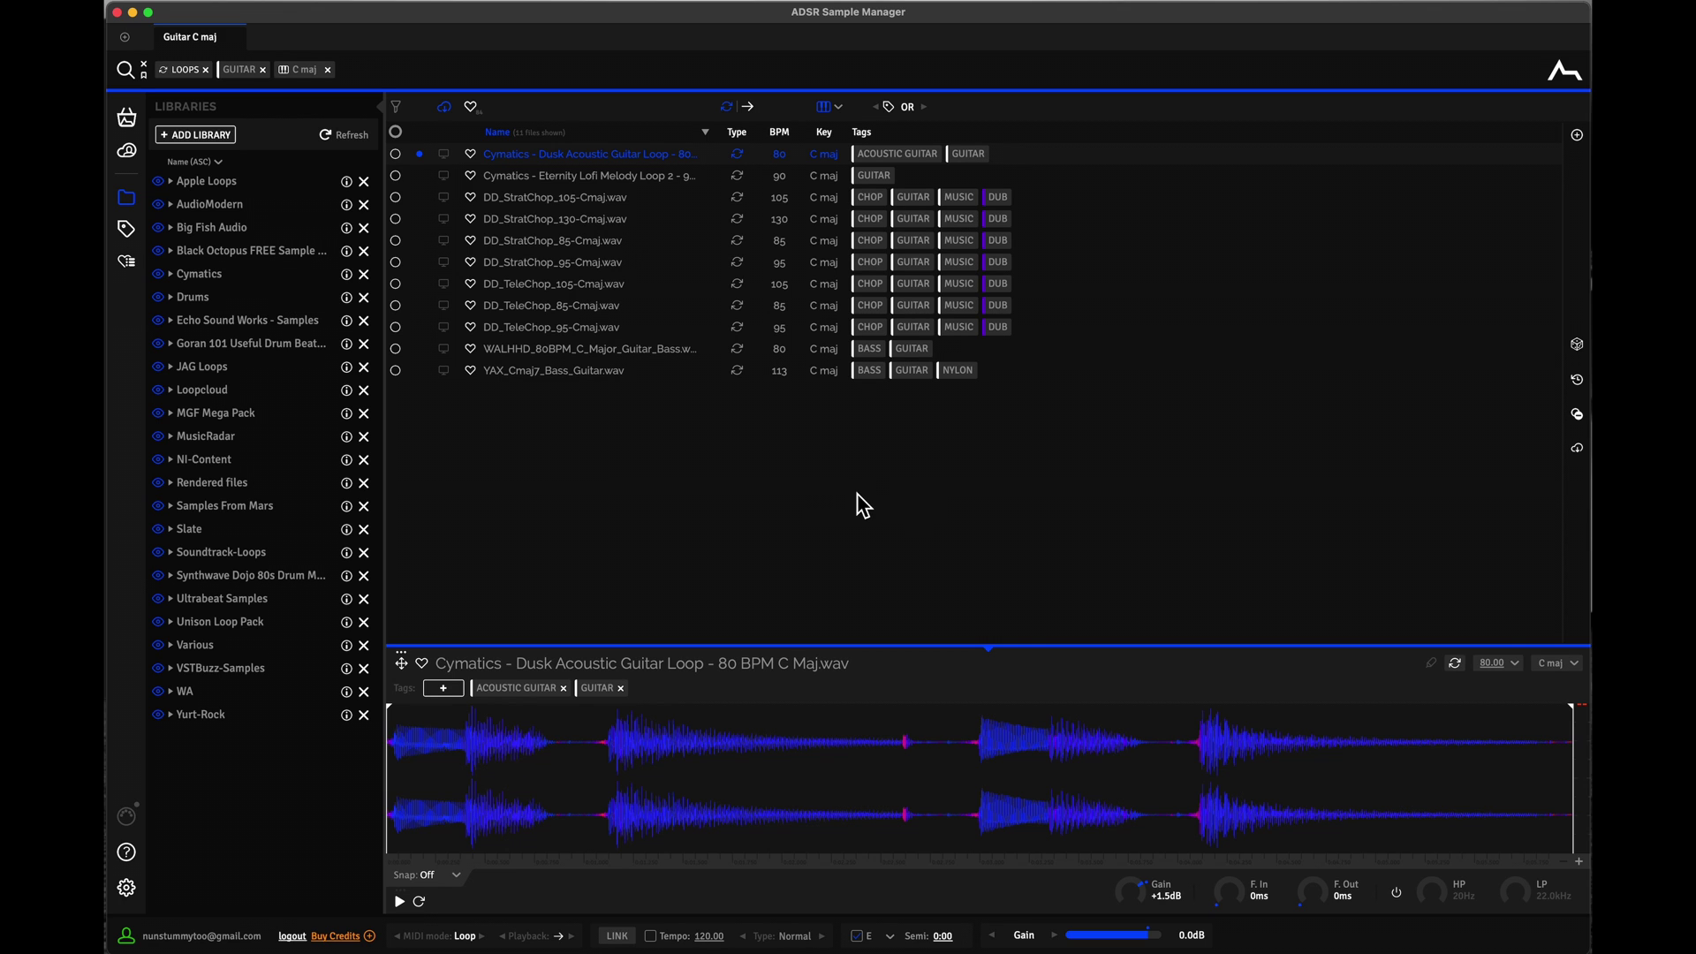
Step: Remove the Loops filter and audition randomly picked samples from the C major guitar list
left_click(749, 107)
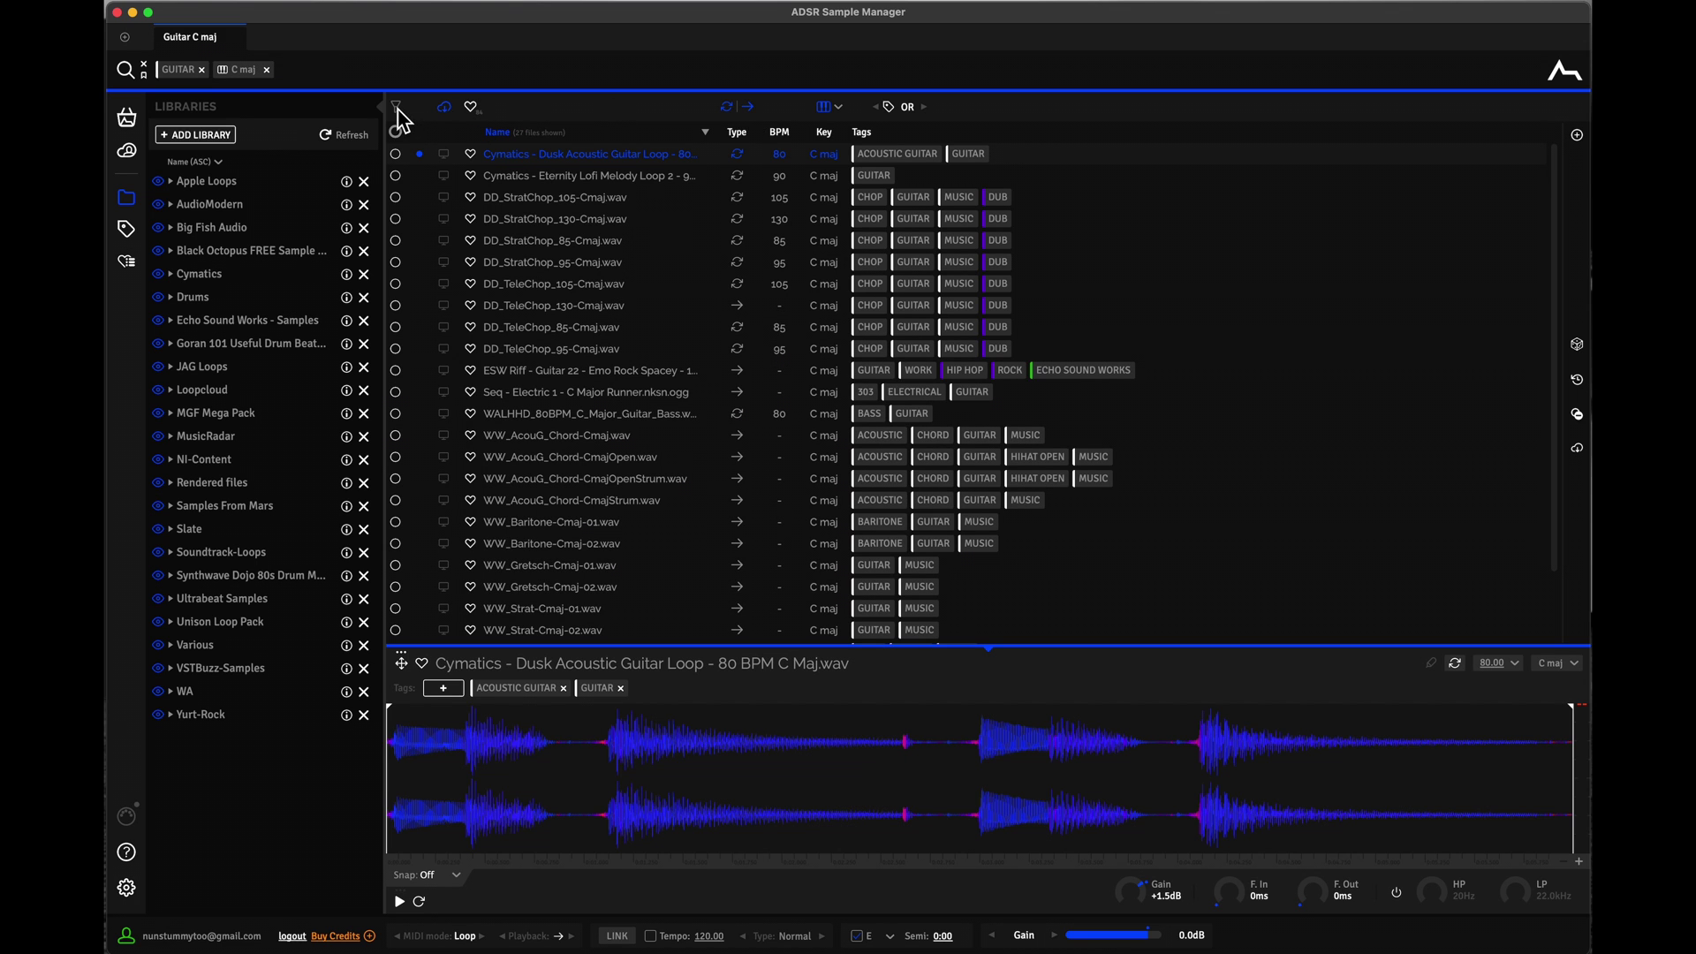
left_click(1578, 345)
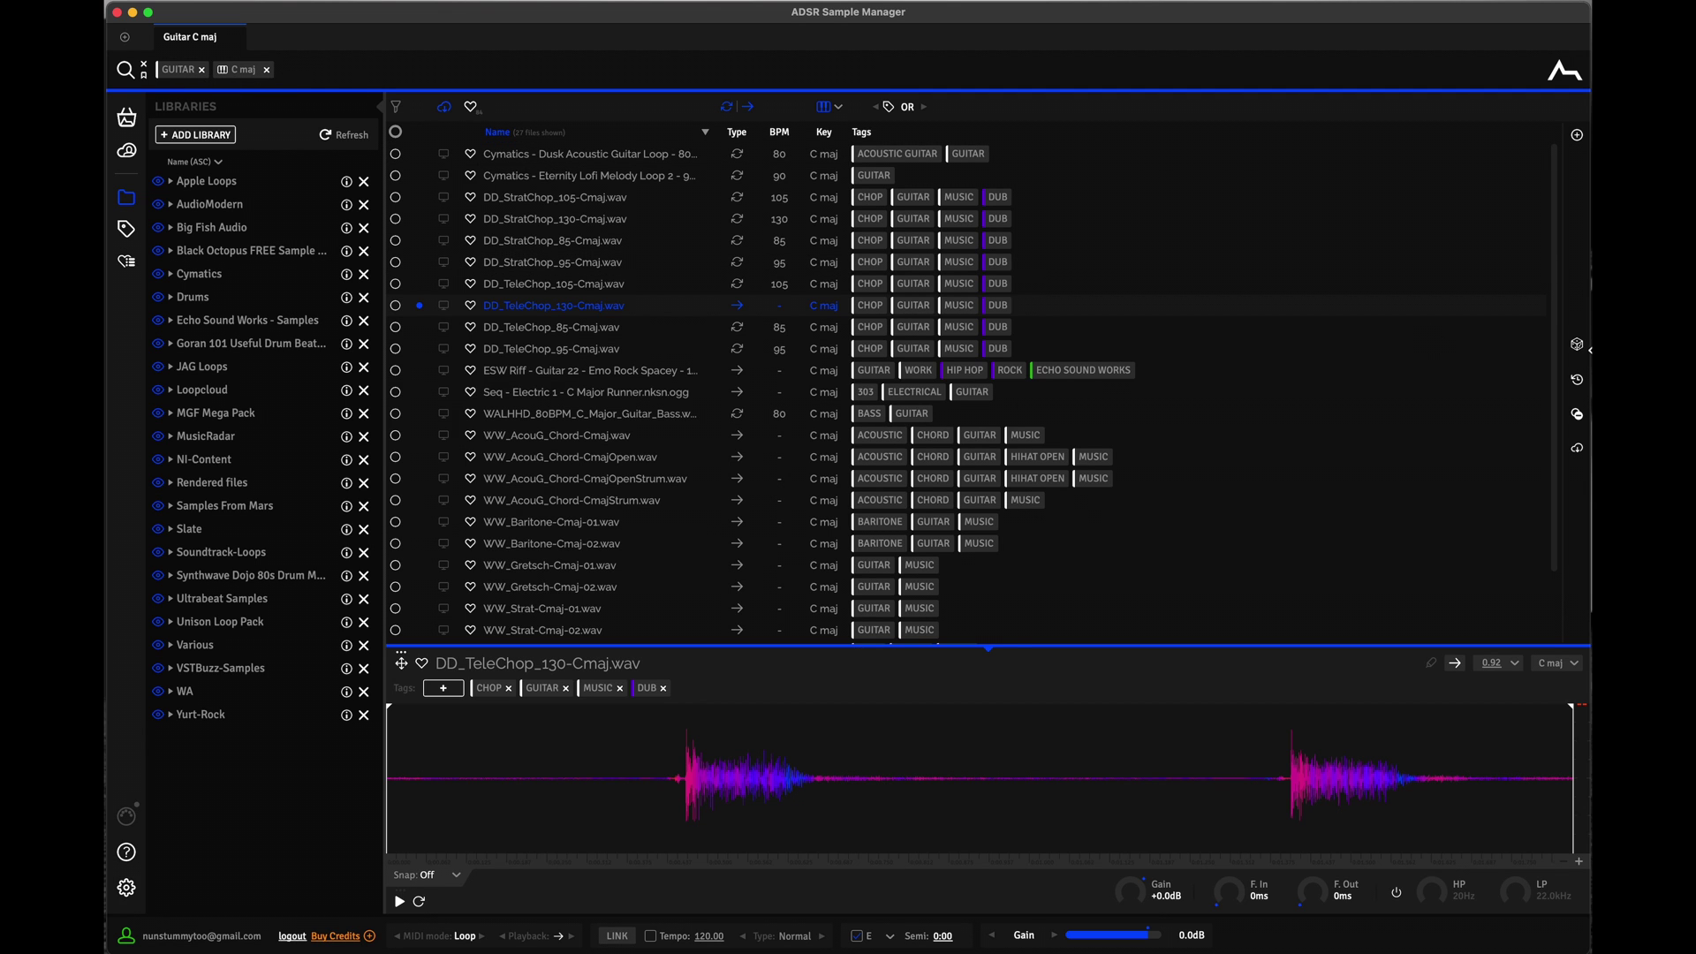
left_click(1577, 348)
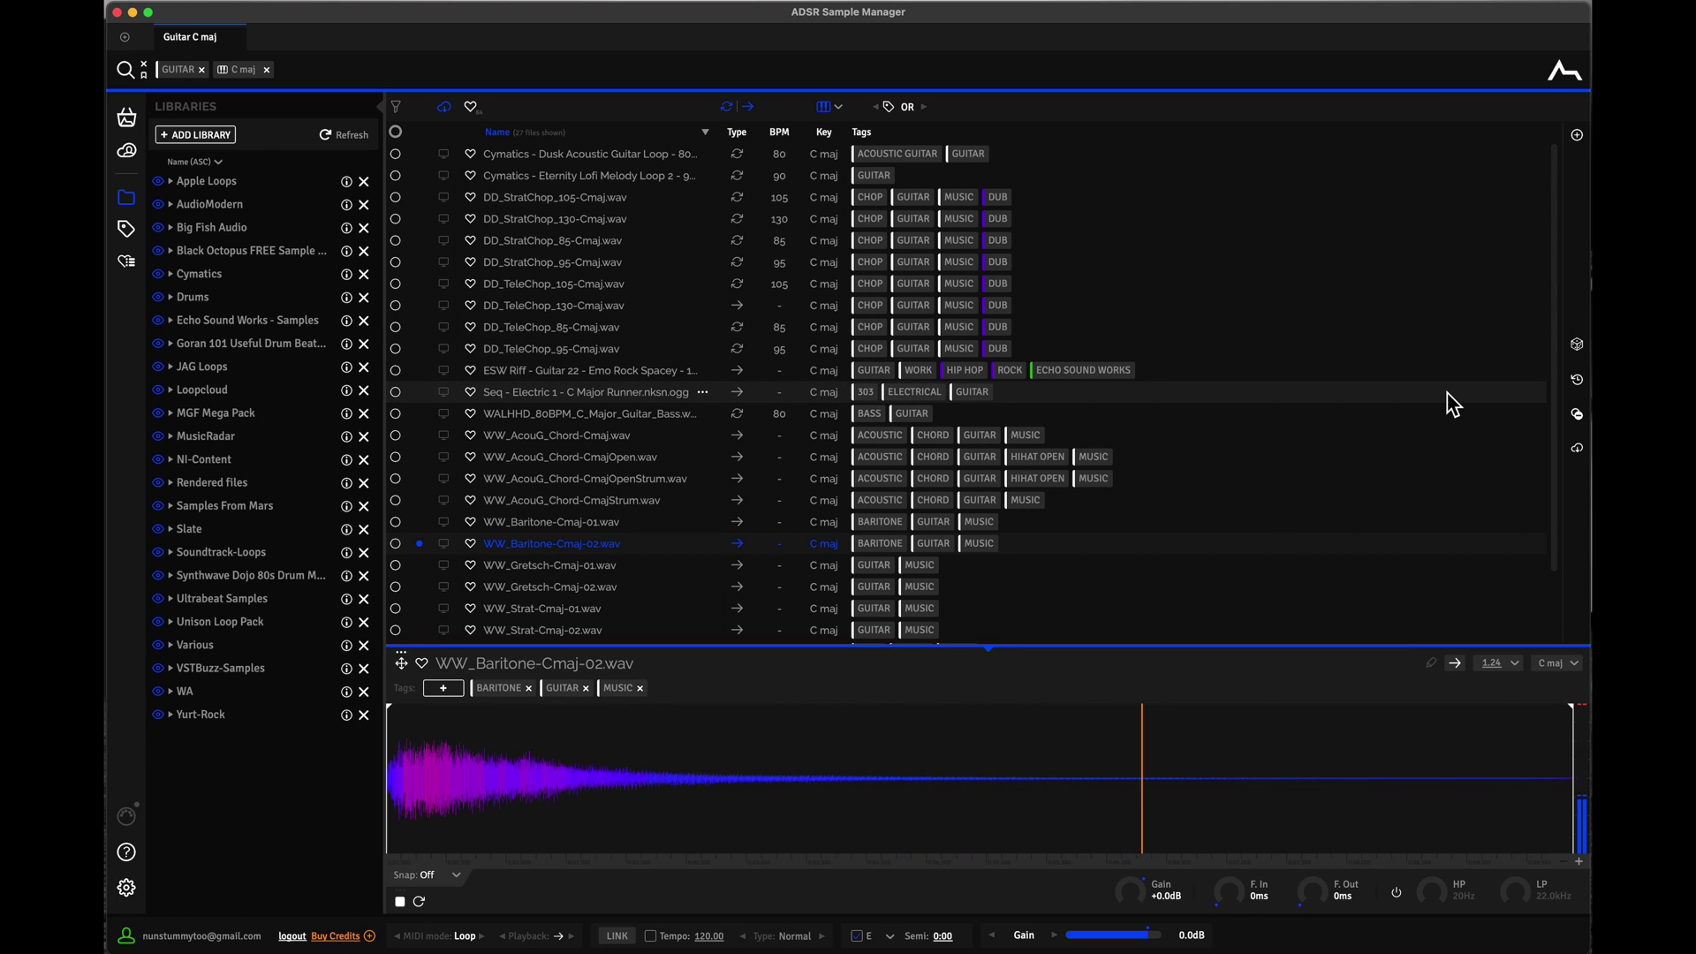
key("space")
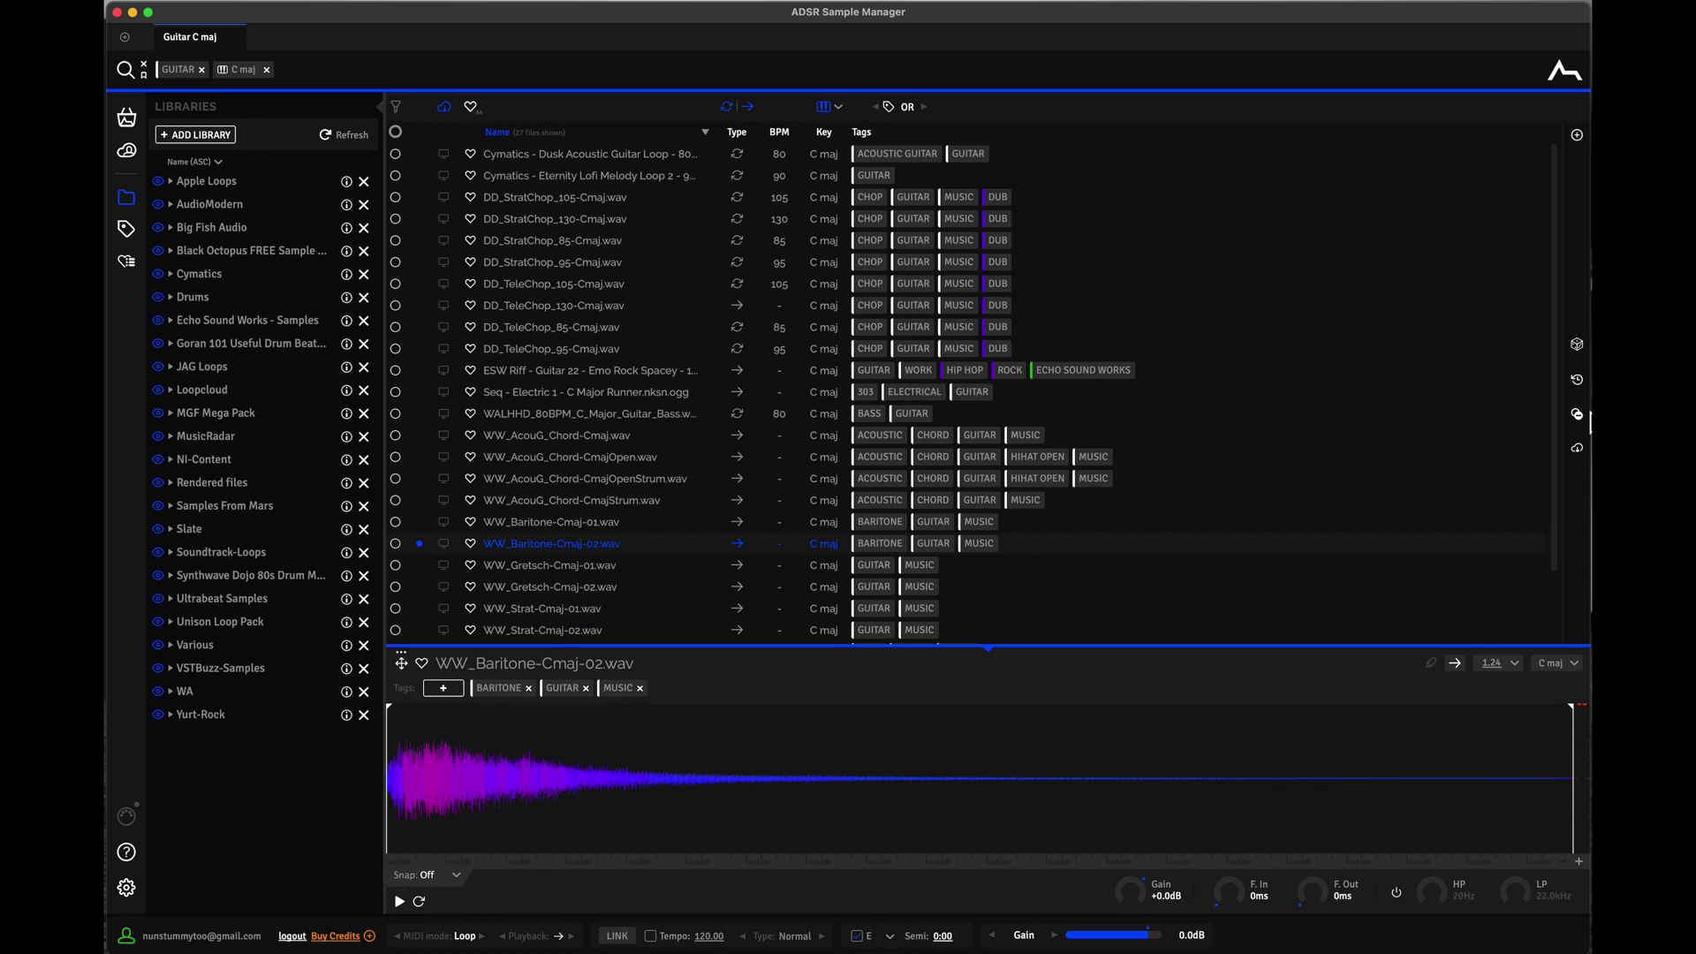
left_click(1578, 416)
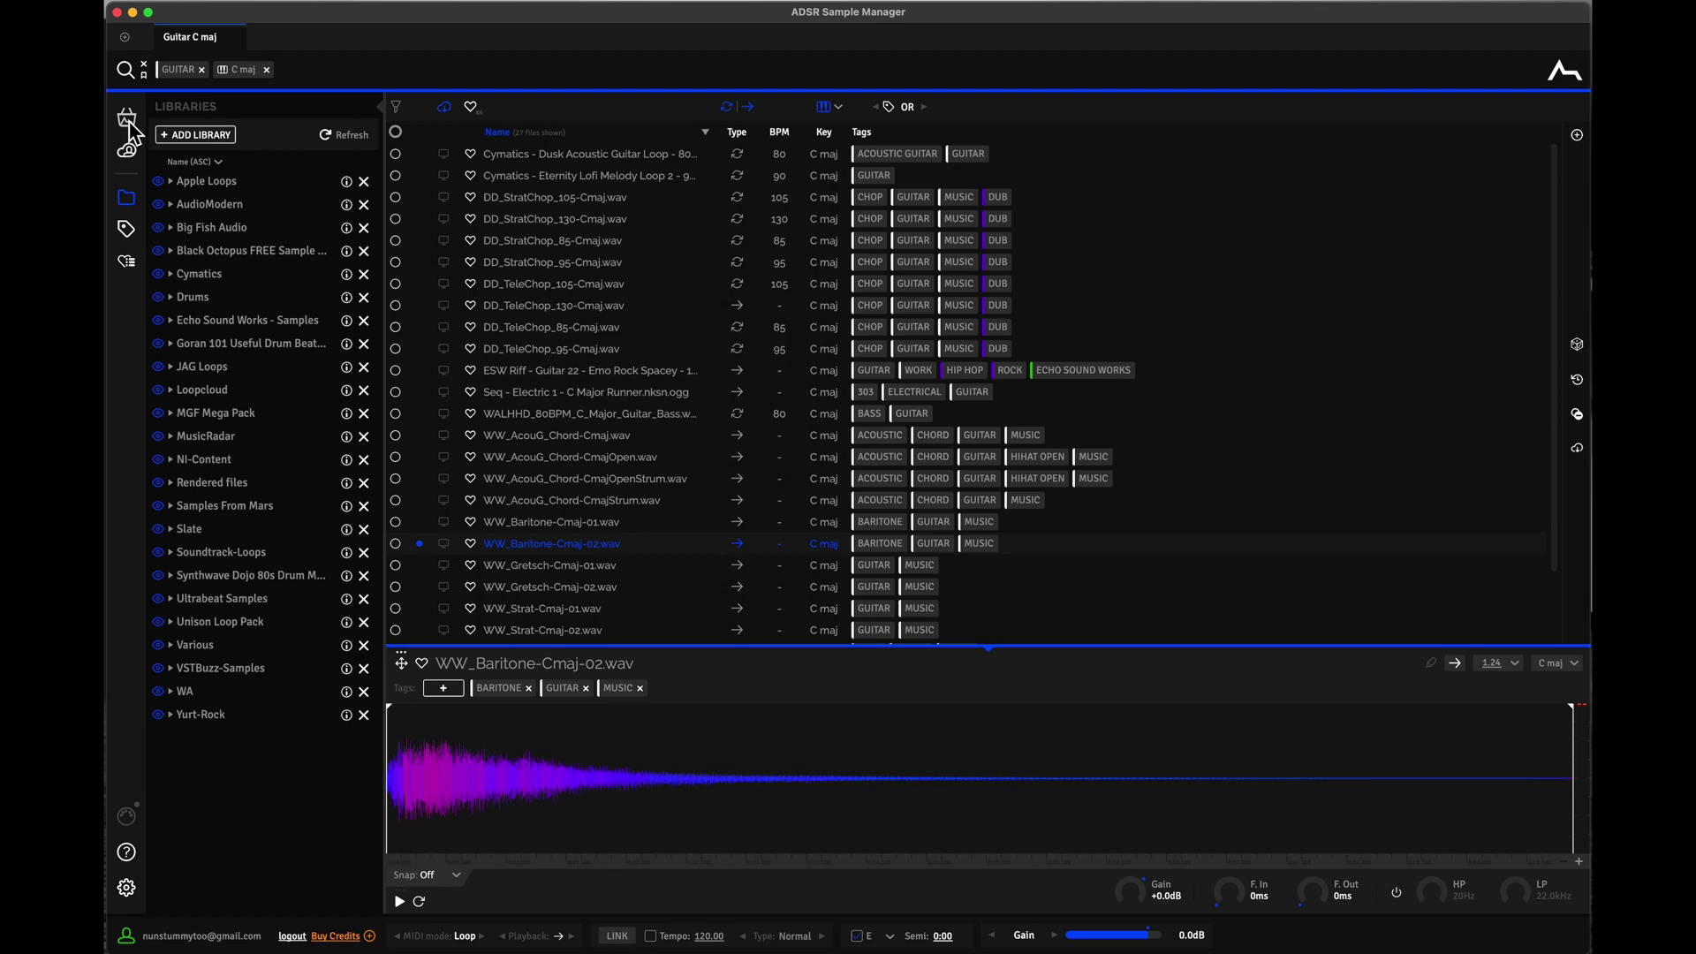
Step: Look through the ADSR store, the account's packs and the database settings, and return to the libraries
left_click(129, 124)
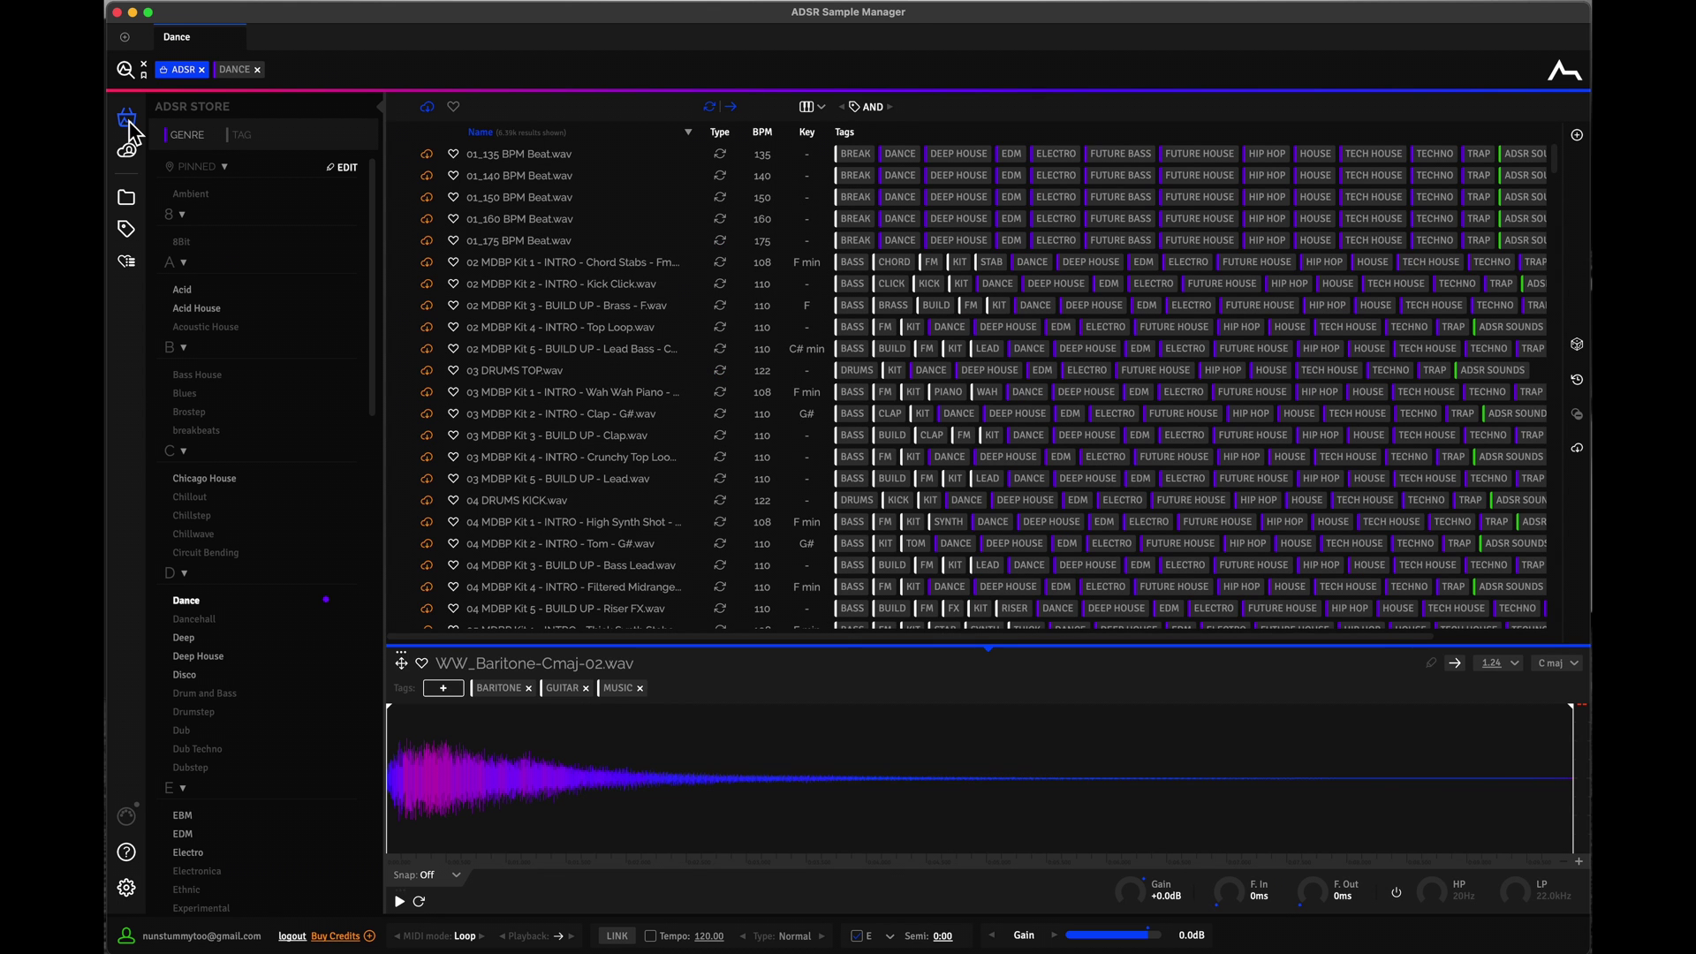
left_click(127, 150)
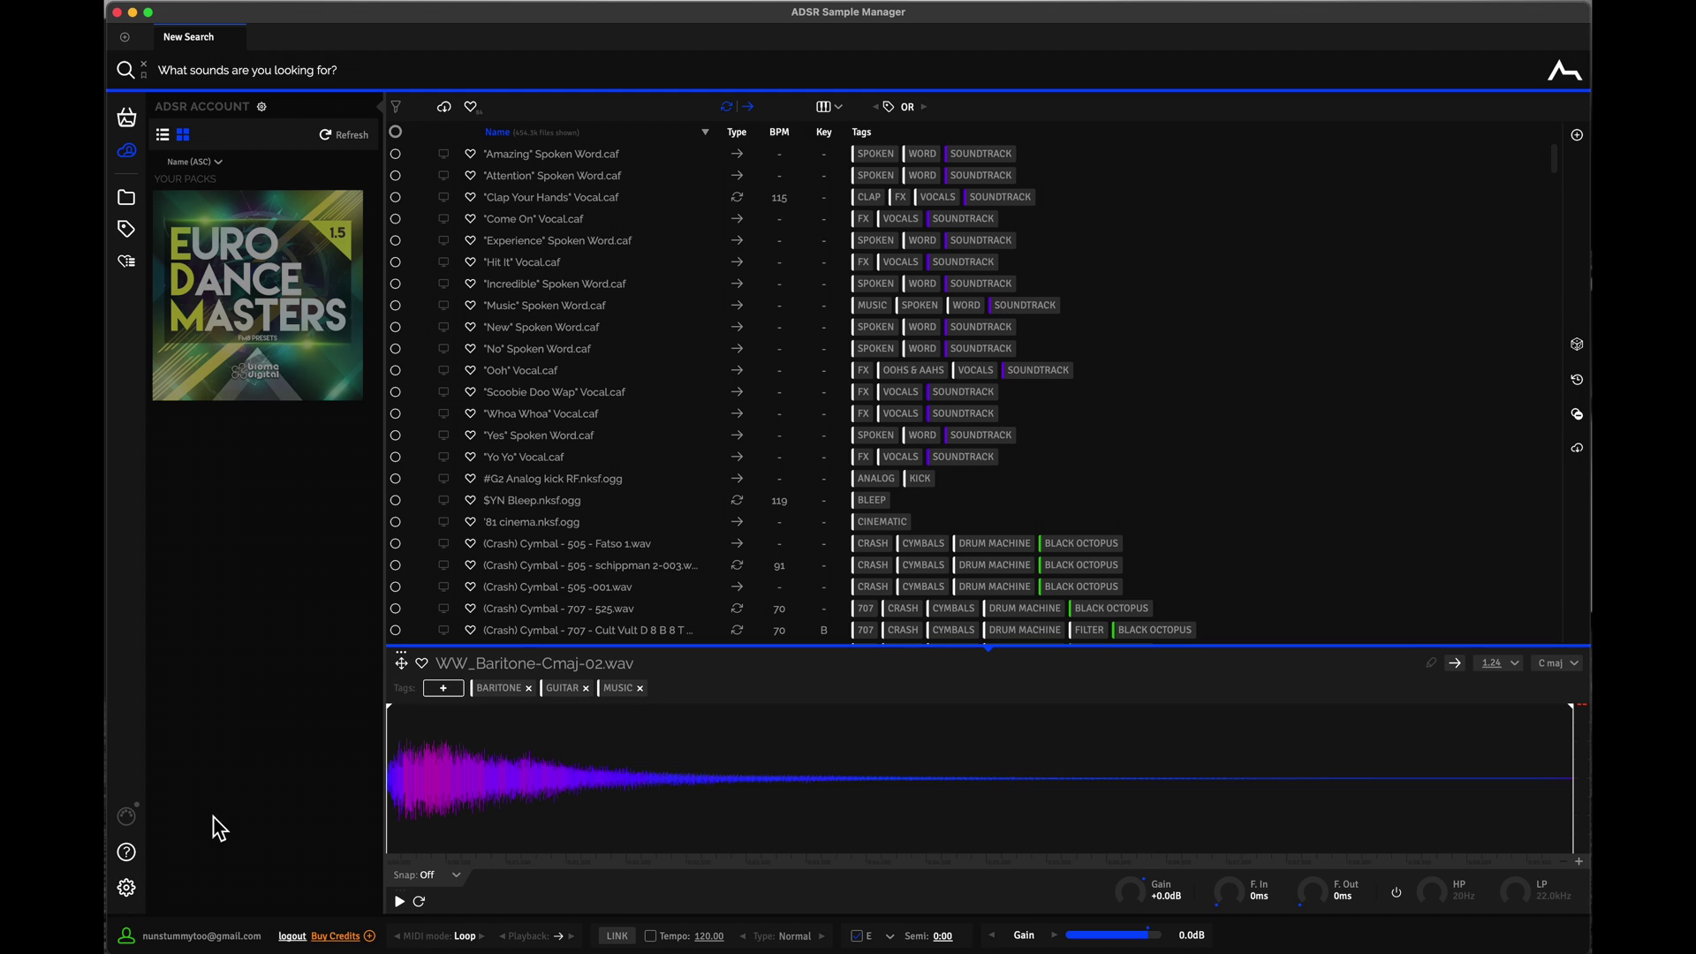
left_click(126, 887)
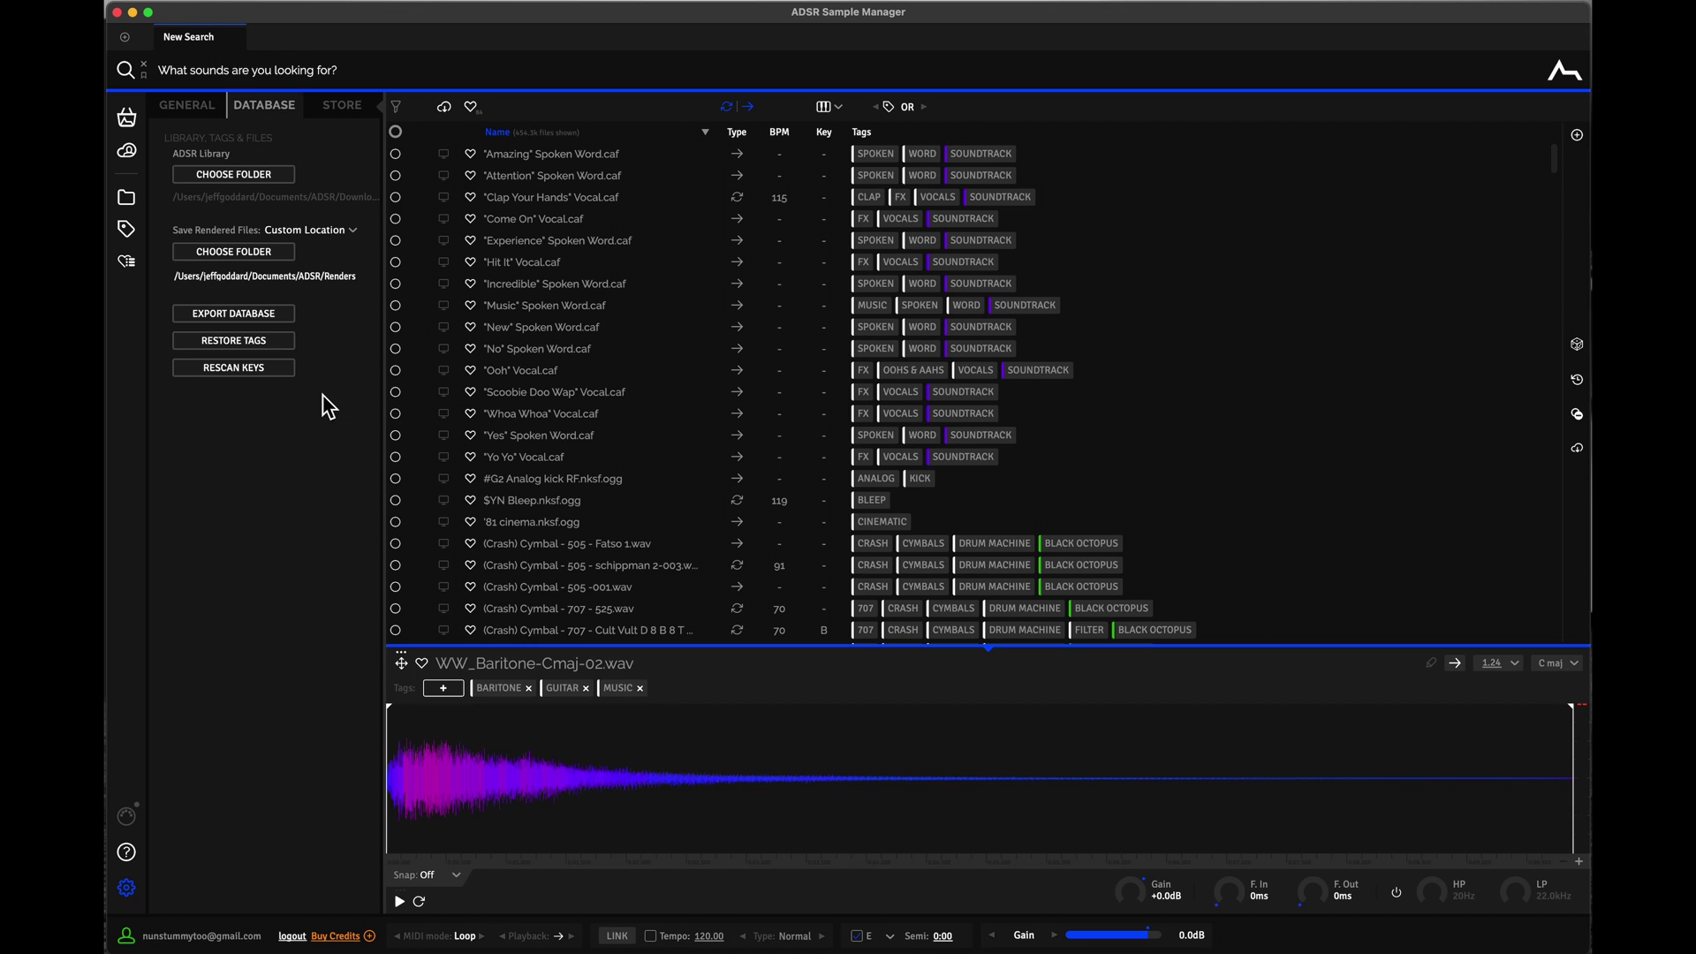
left_click(127, 198)
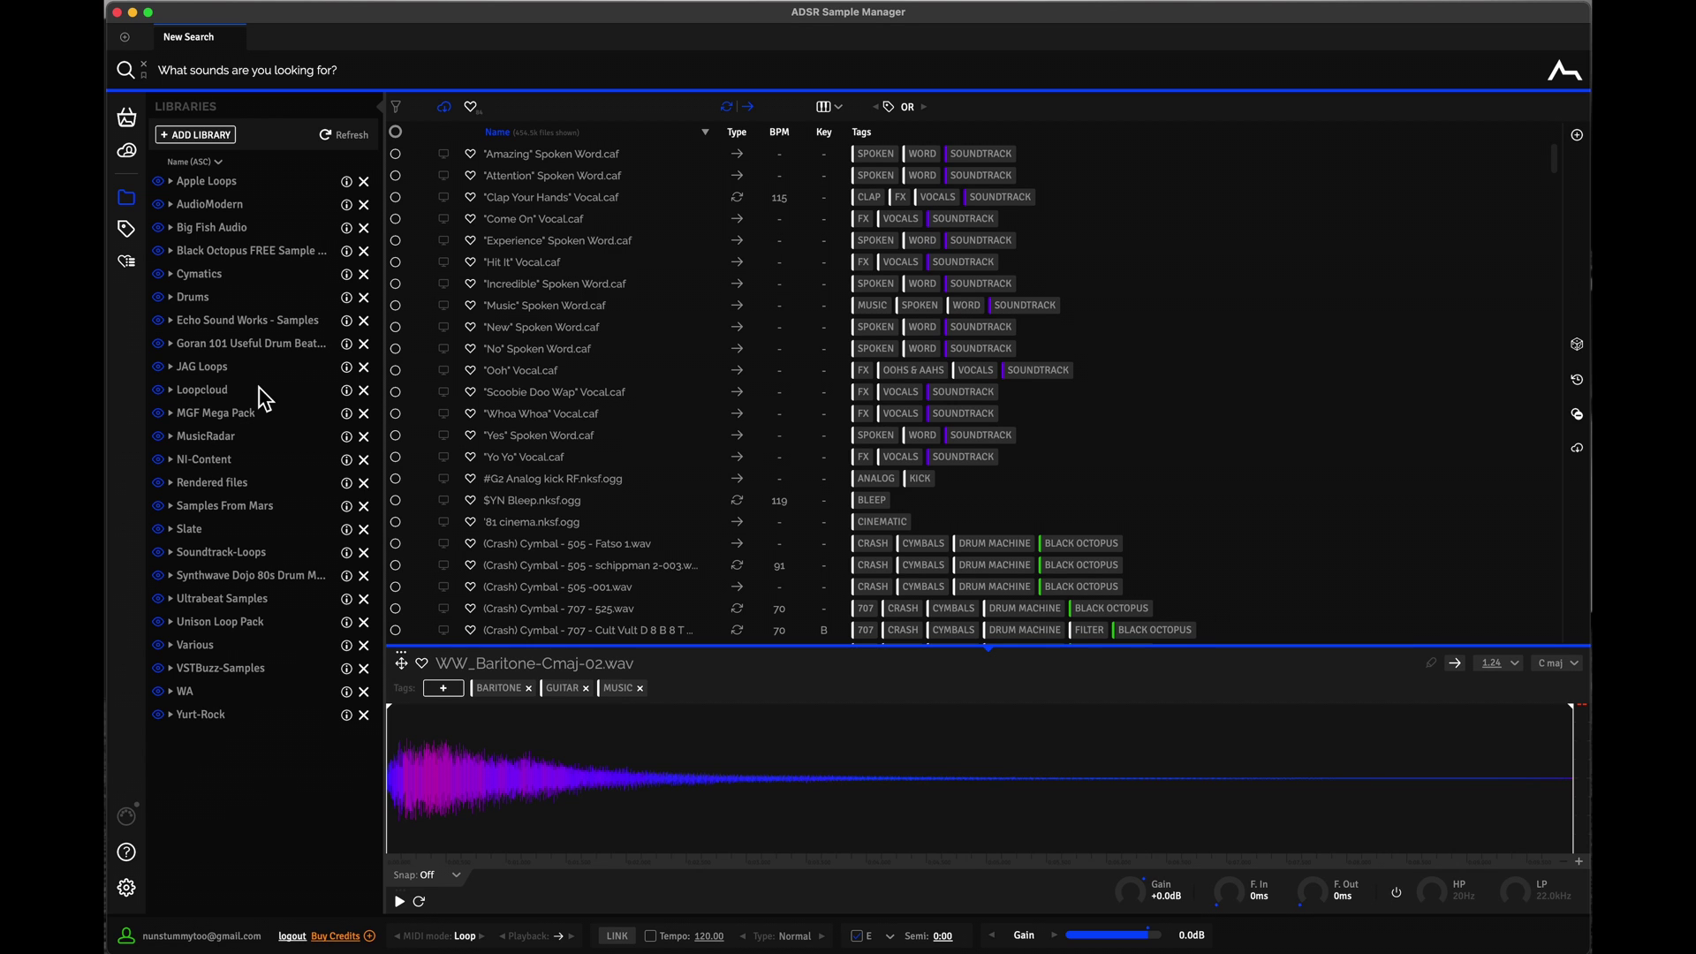
Step: Limit the sample list to the Loopcloud library and expand its folder tree down to the packs inside the library folder
left_click(202, 392)
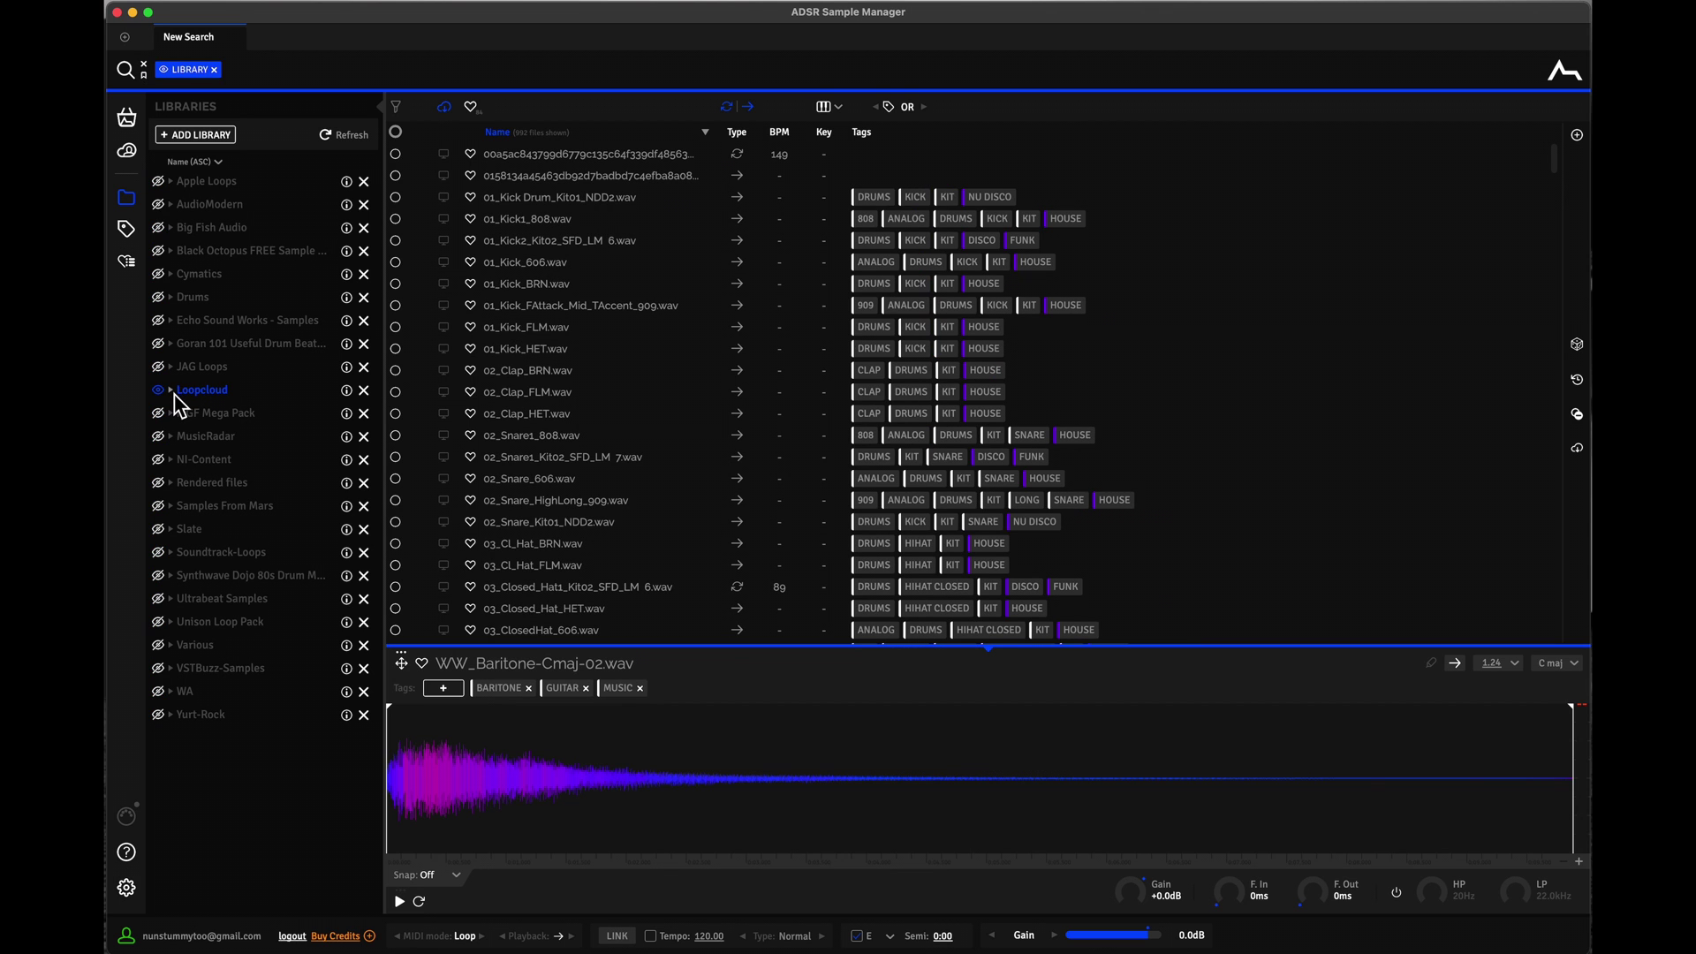
left_click(172, 392)
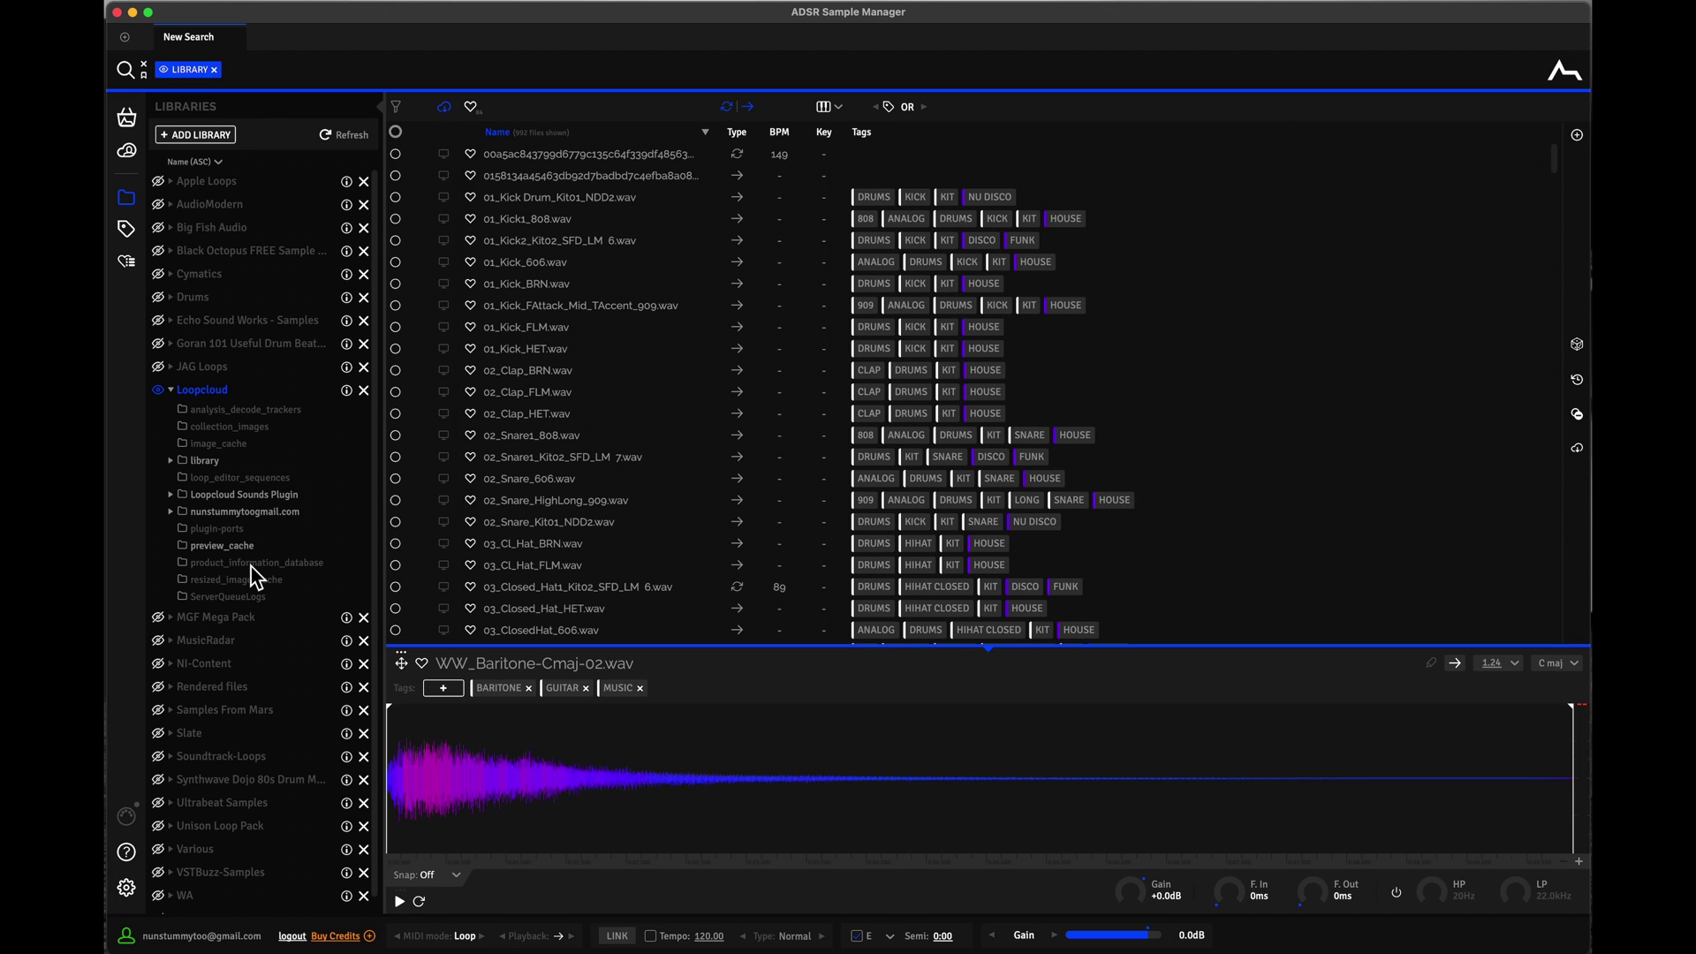
left_click(172, 516)
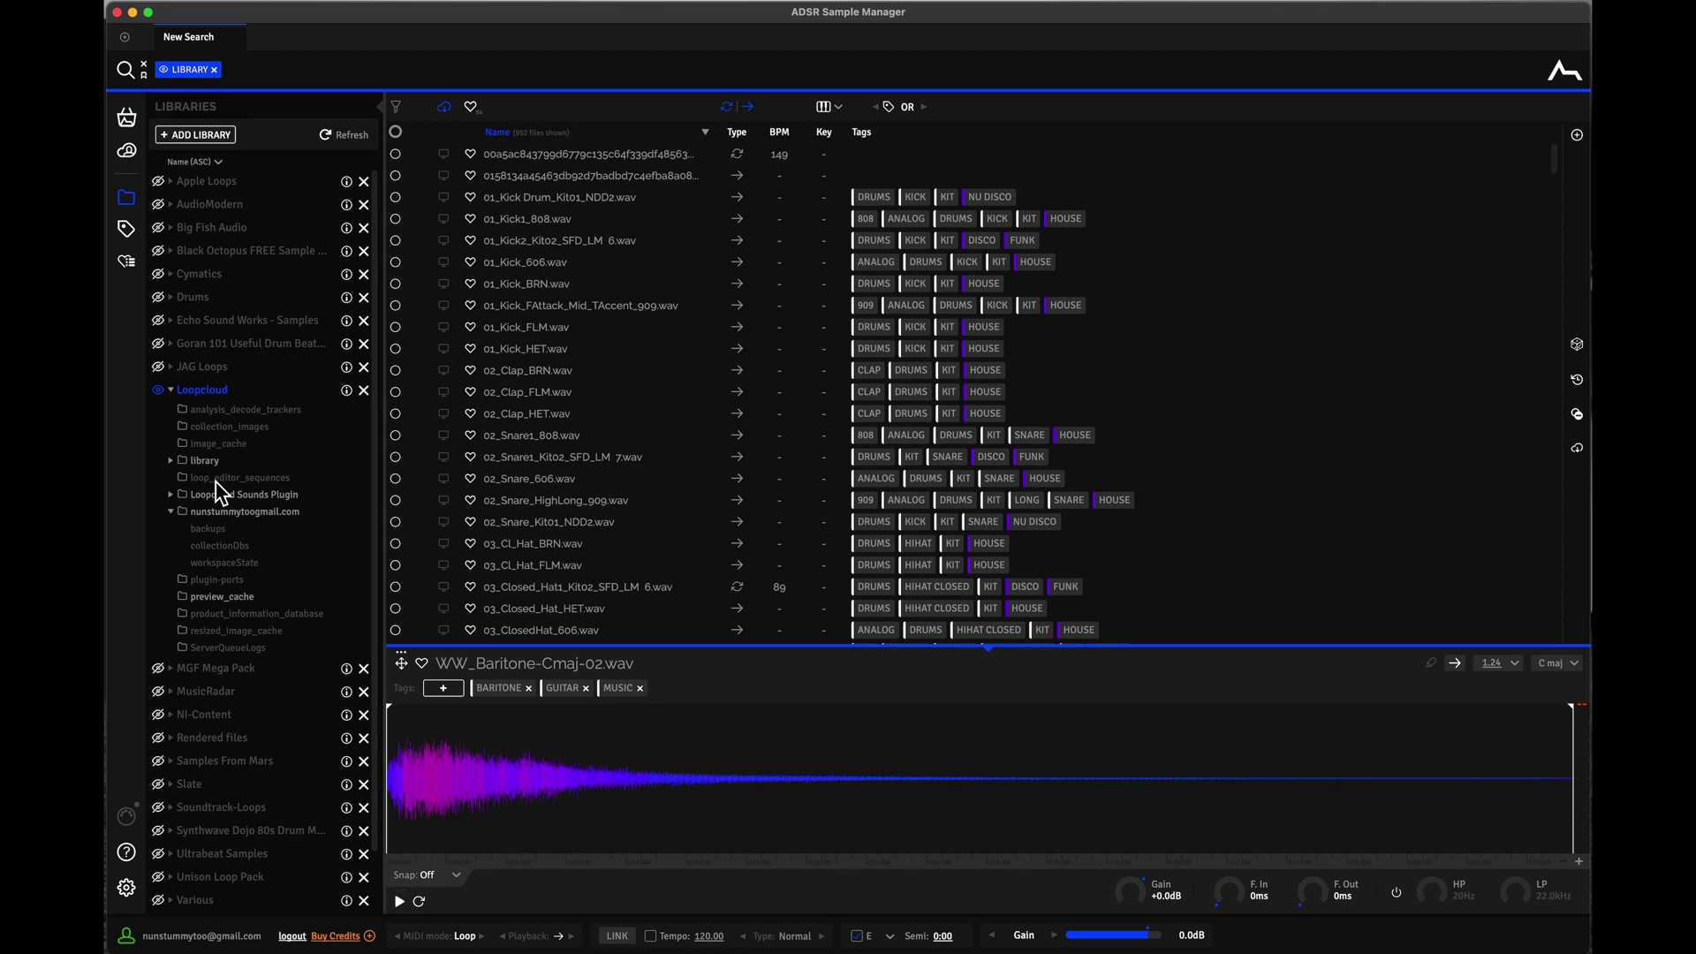
left_click(173, 462)
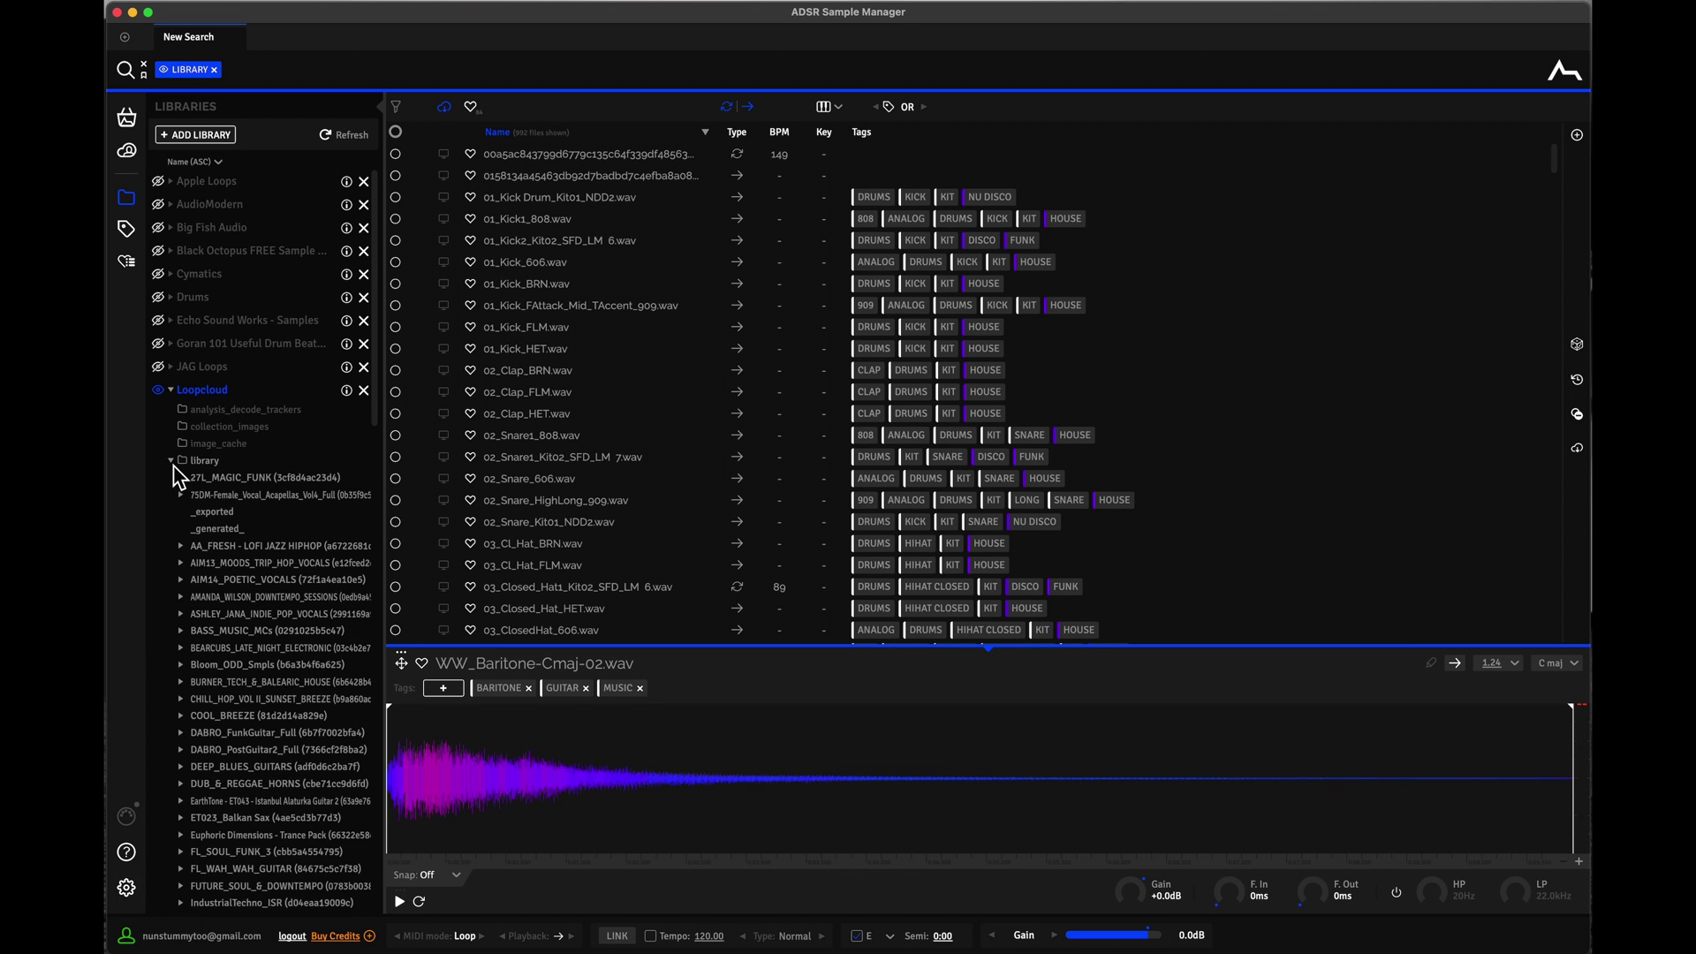
Step: Filter to the 74 Bpm Gbm Downtempo folder inside AIM13_MOODS_TRIP_HOP_VOCALS and audition its Tell_Me_Are_You_Here vocal sample
left_click(181, 563)
left_click(192, 581)
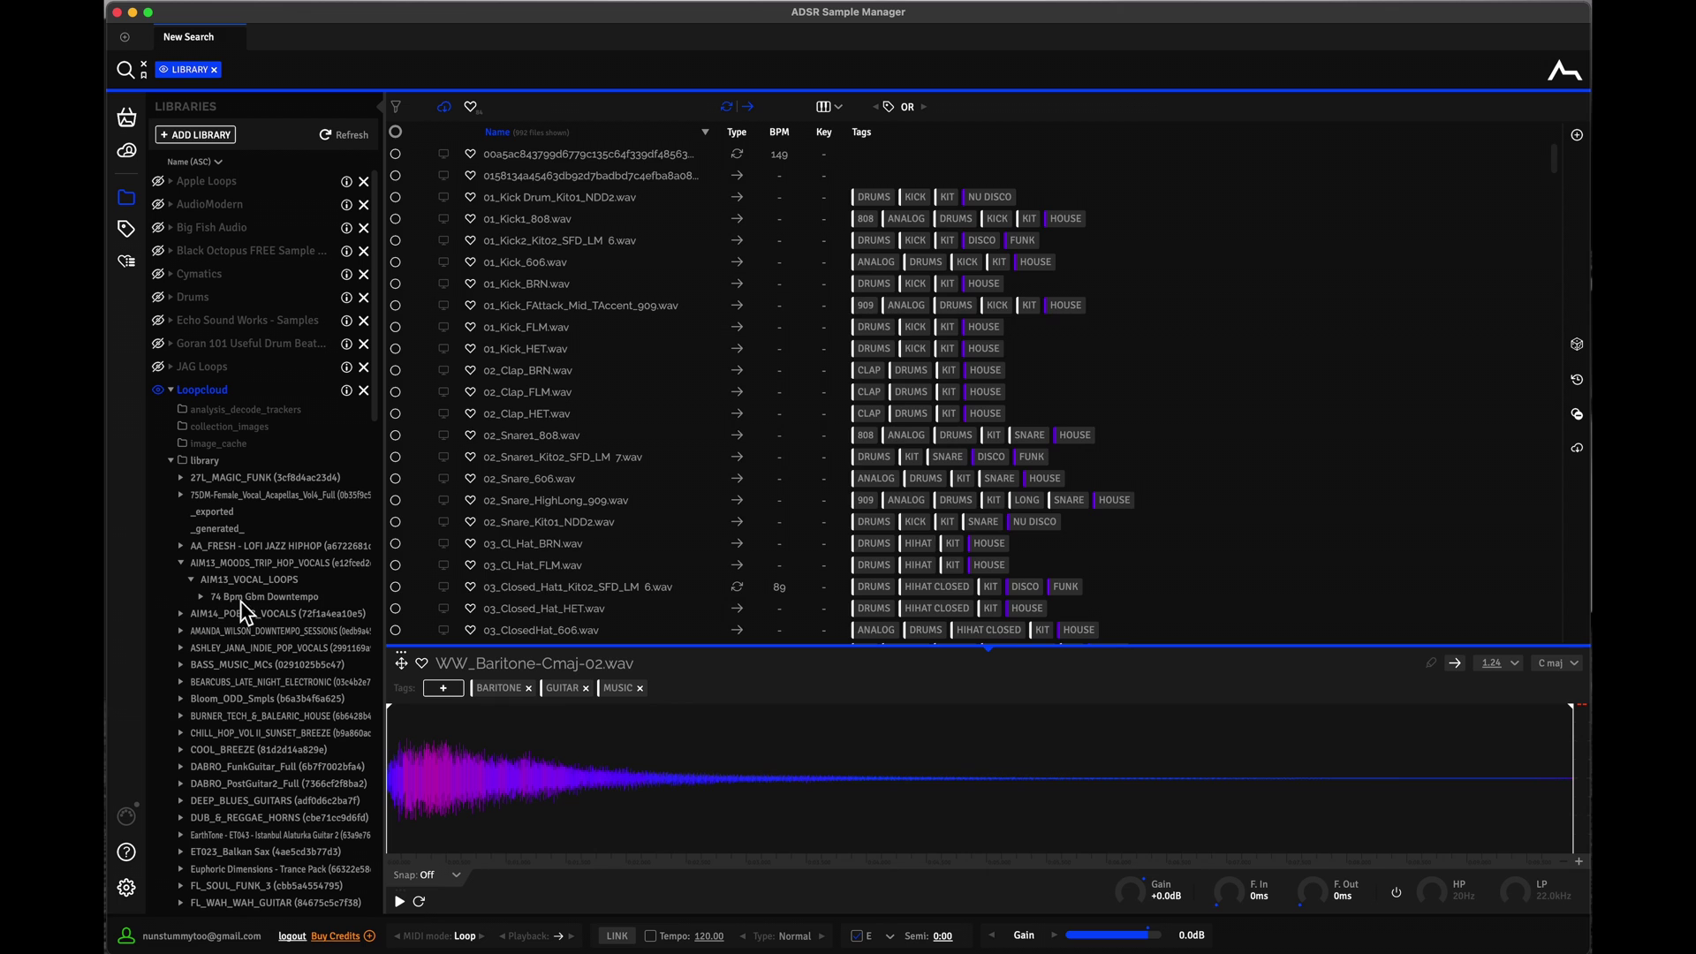
left_click(249, 598)
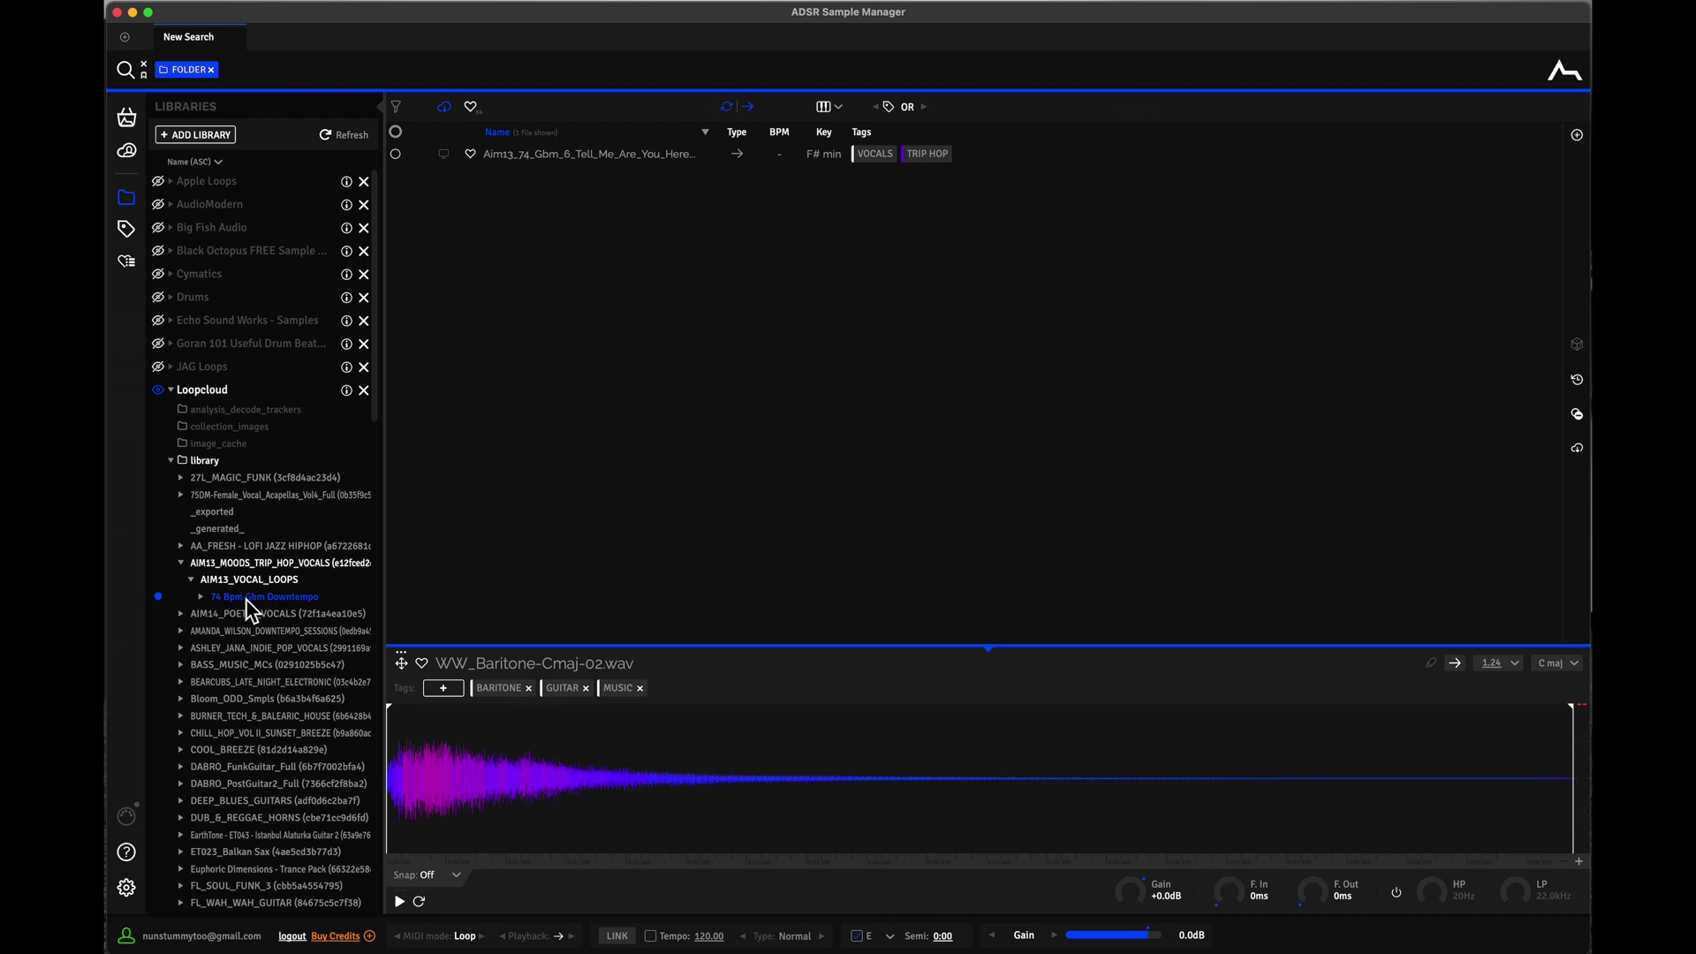
left_click(558, 162)
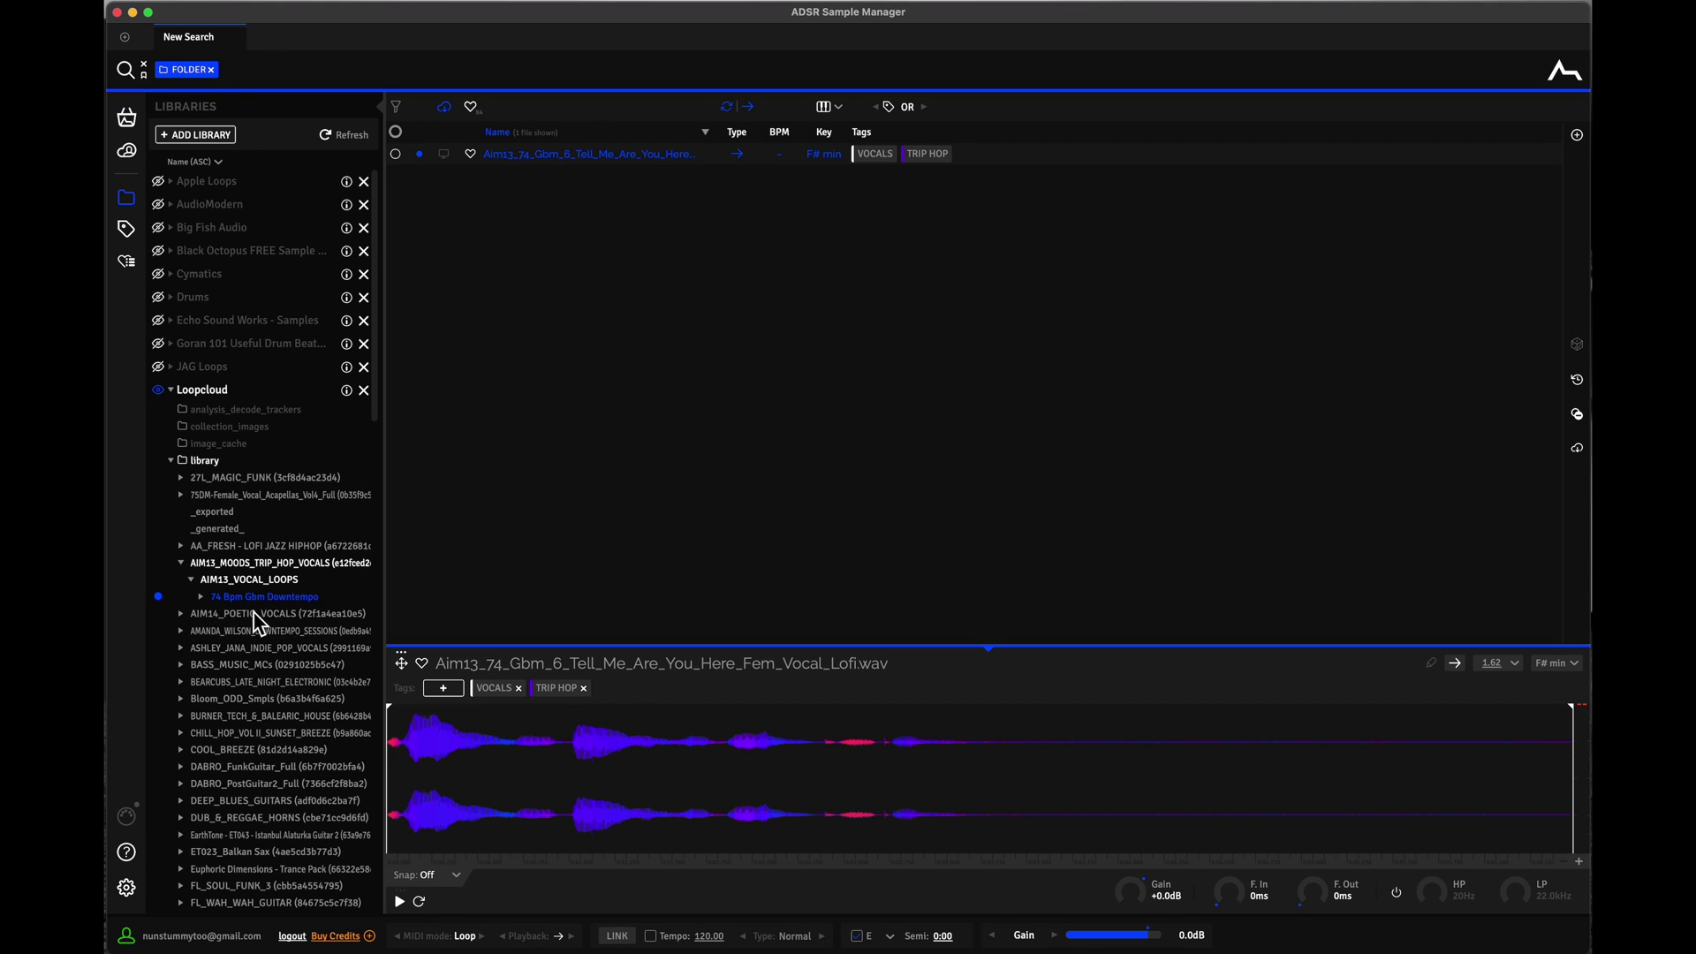
Step: Collapse the Loopcloud folder tree and view the library's location and status information
left_click(172, 461)
left_click(171, 392)
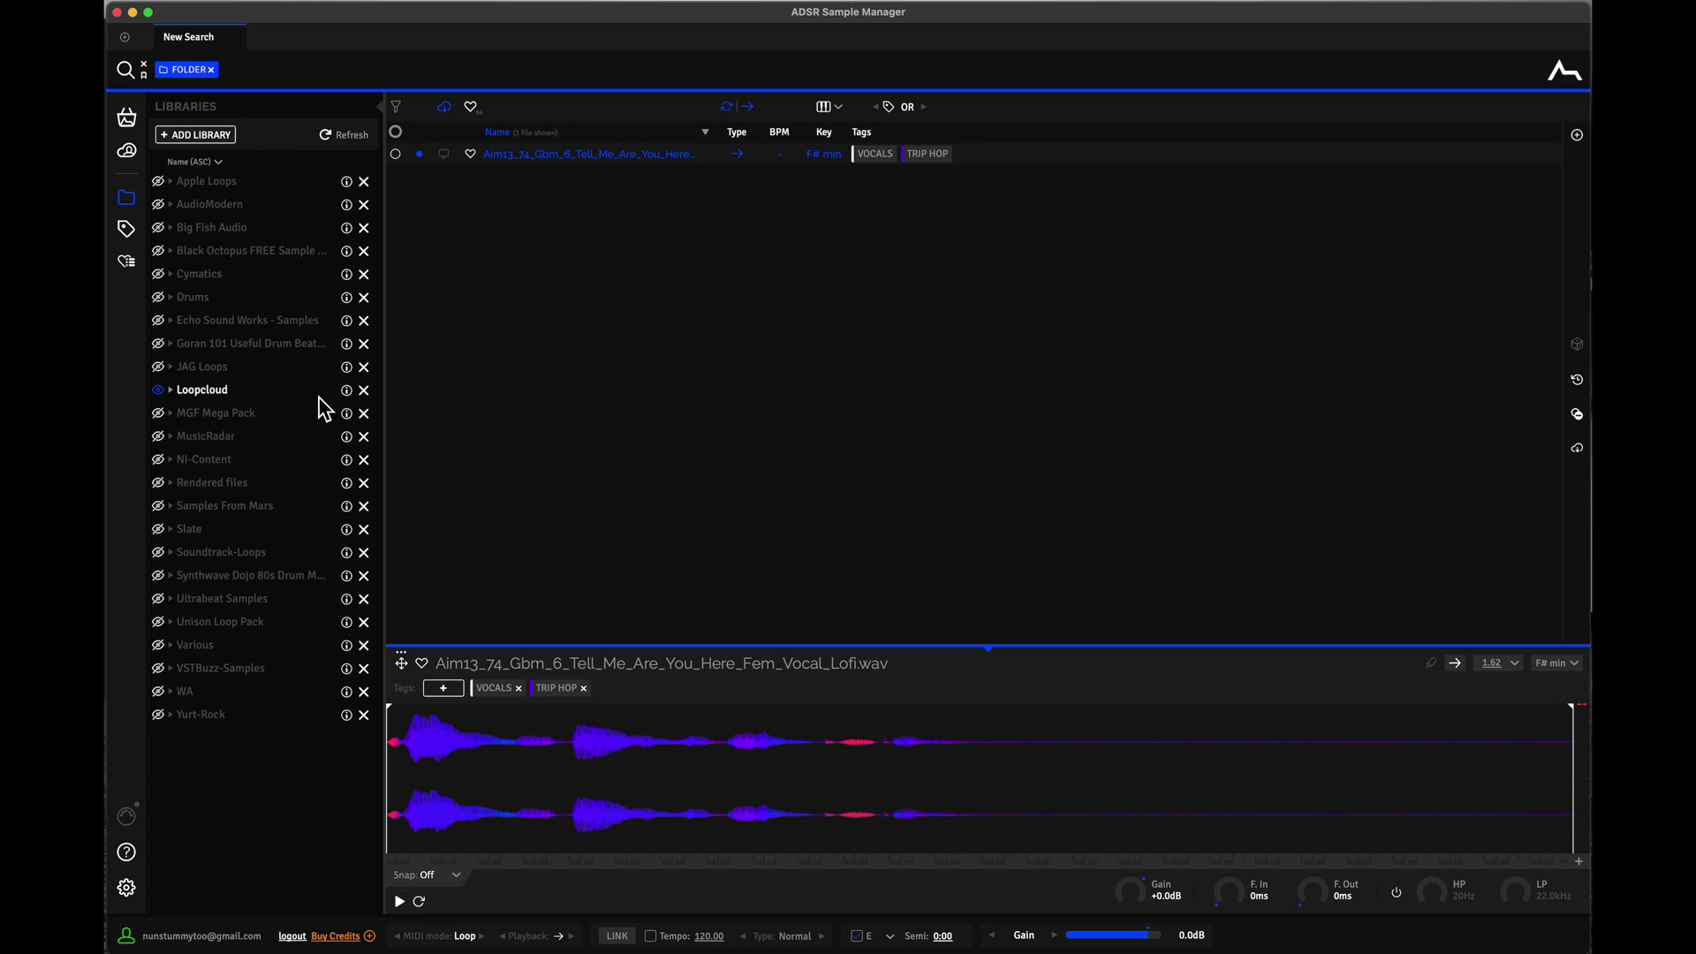
mouse_move(349, 393)
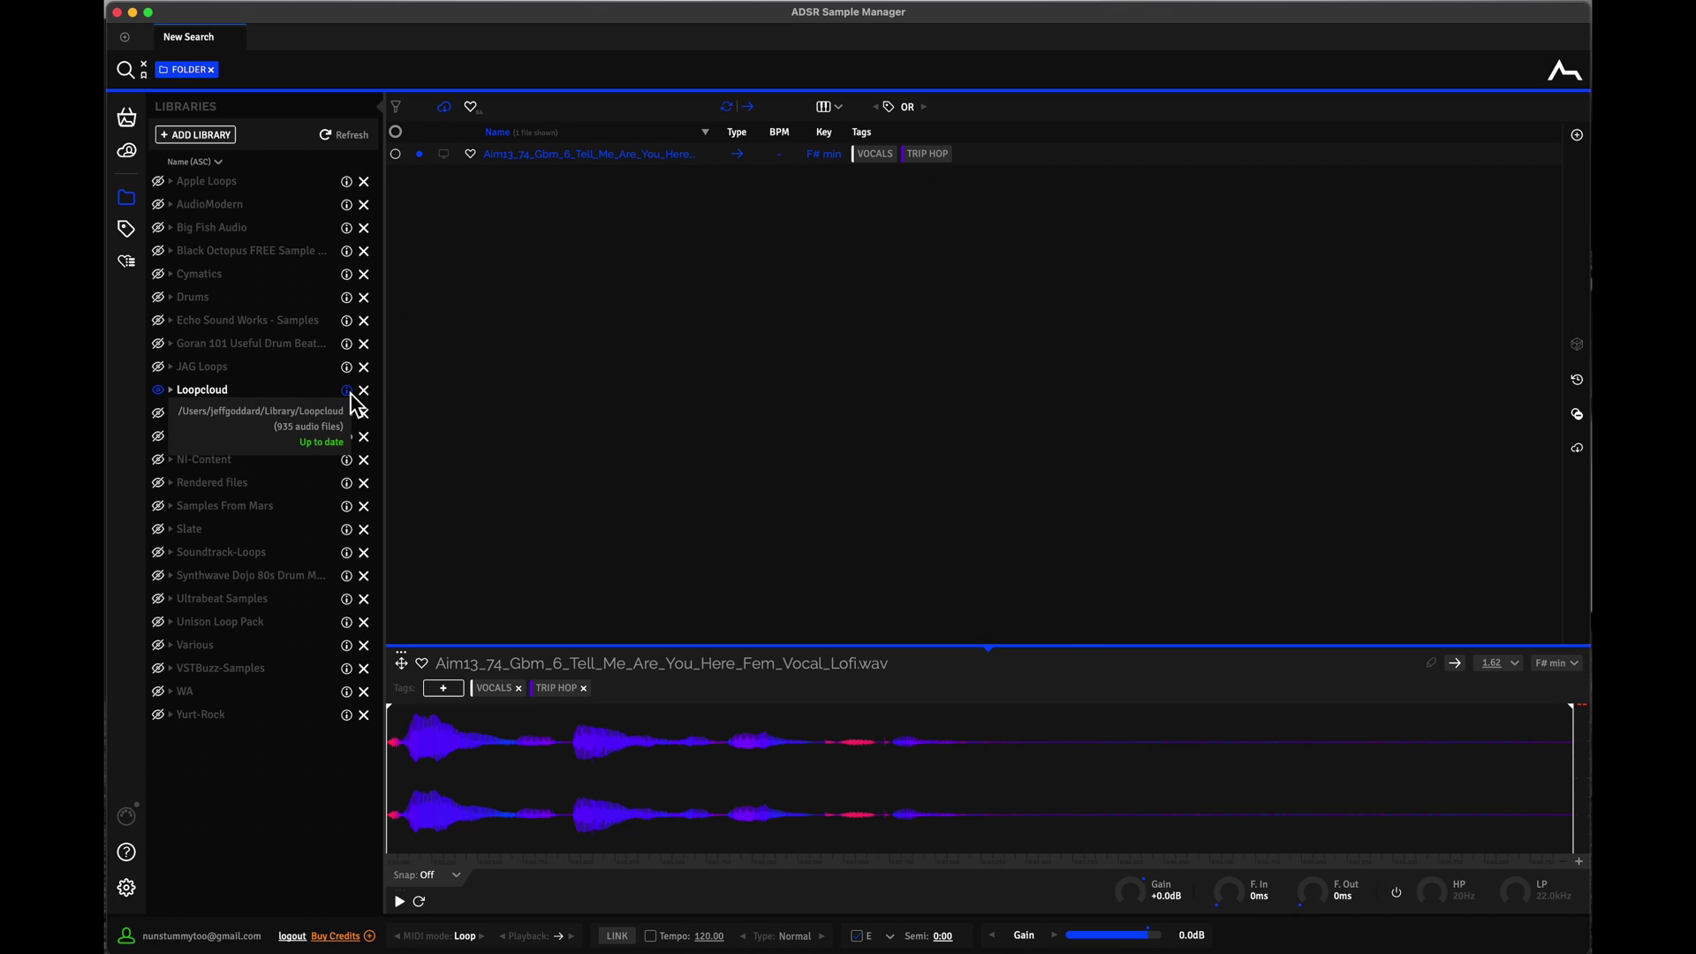